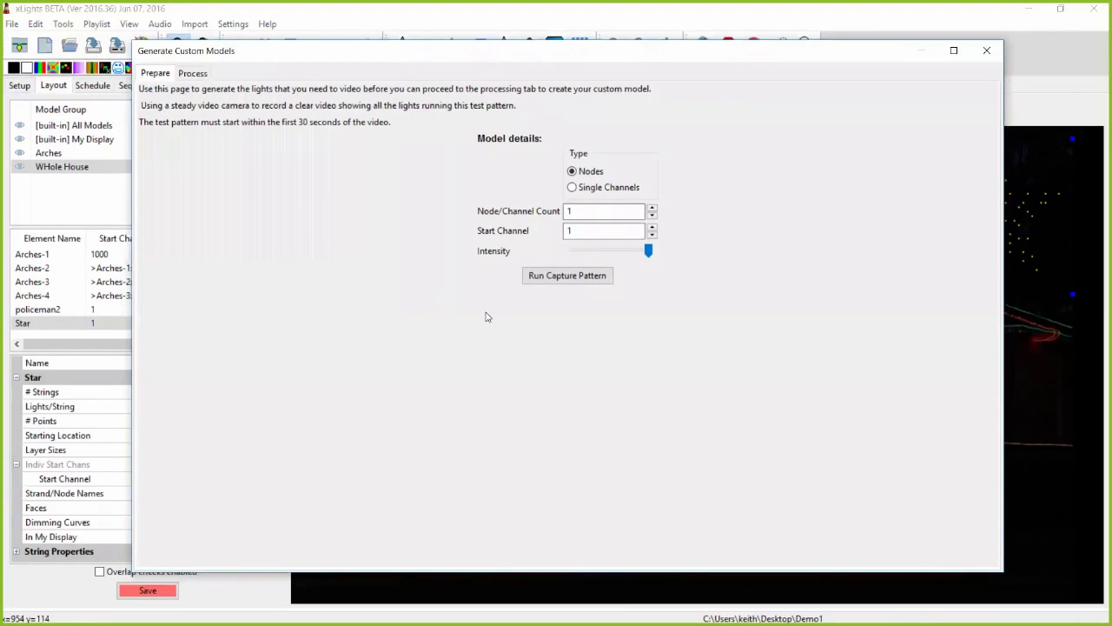
Step: Close the Generate Custom Models dialog and place a custom model in the empty area beside the house's lower roof
click(987, 51)
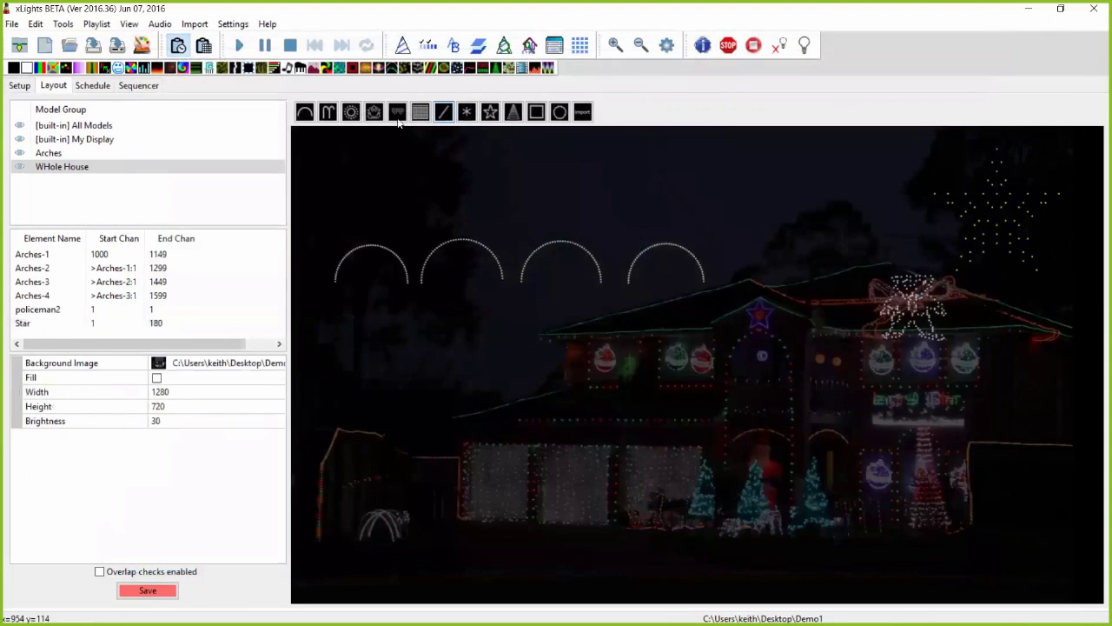
click(375, 114)
click(437, 443)
drag(506, 390, 507, 386)
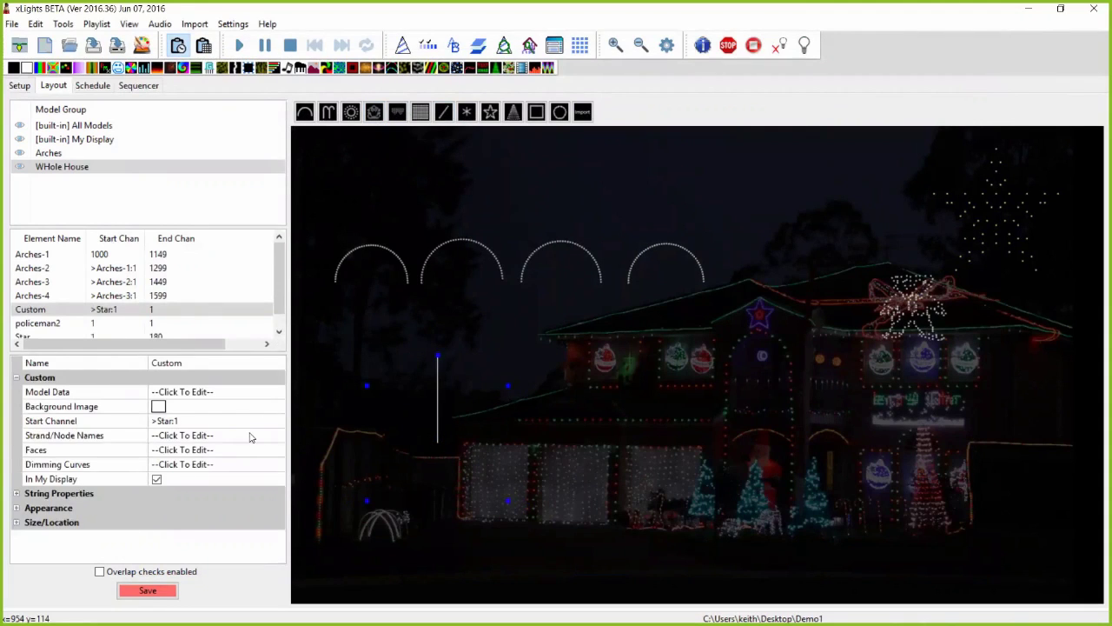
Step: Open the Model Data editor of the custom model and move its window clear of the property list
click(209, 396)
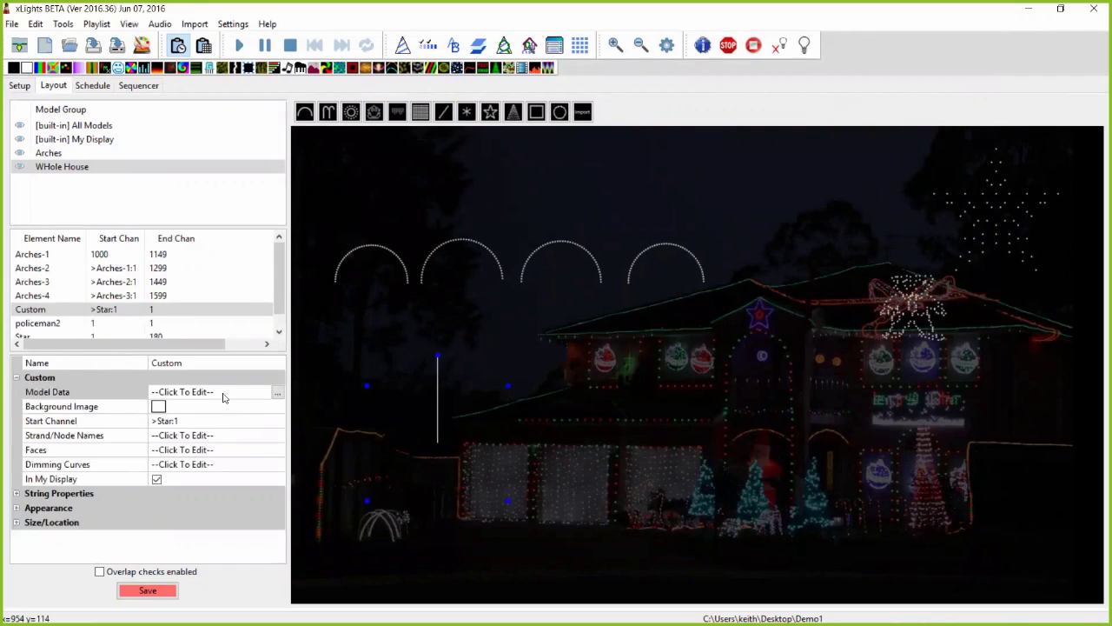
click(277, 394)
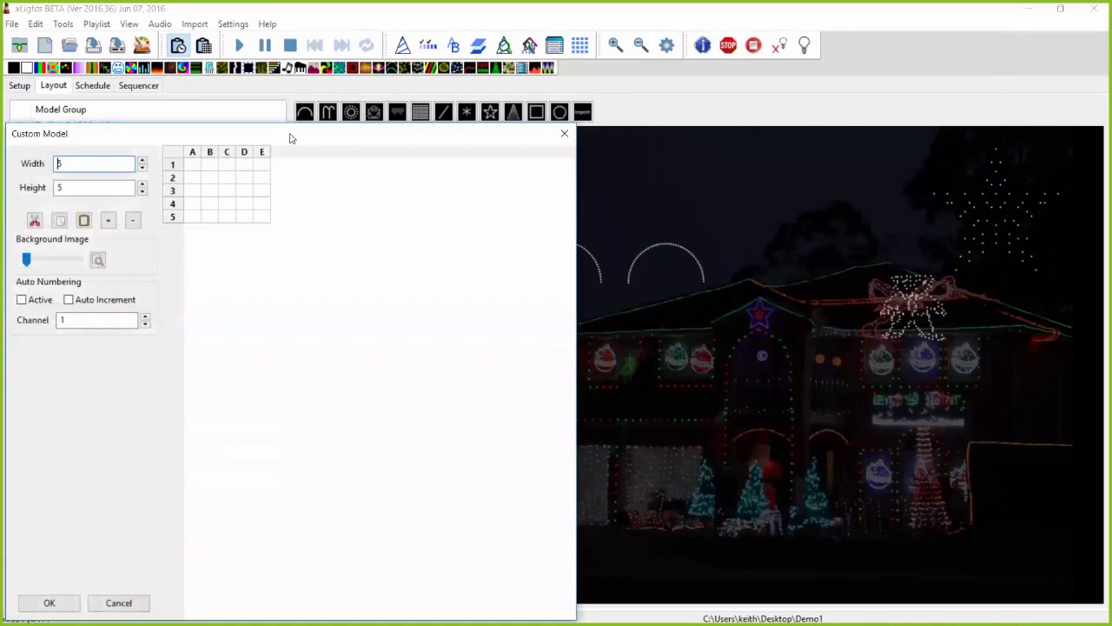
drag(291, 139, 801, 92)
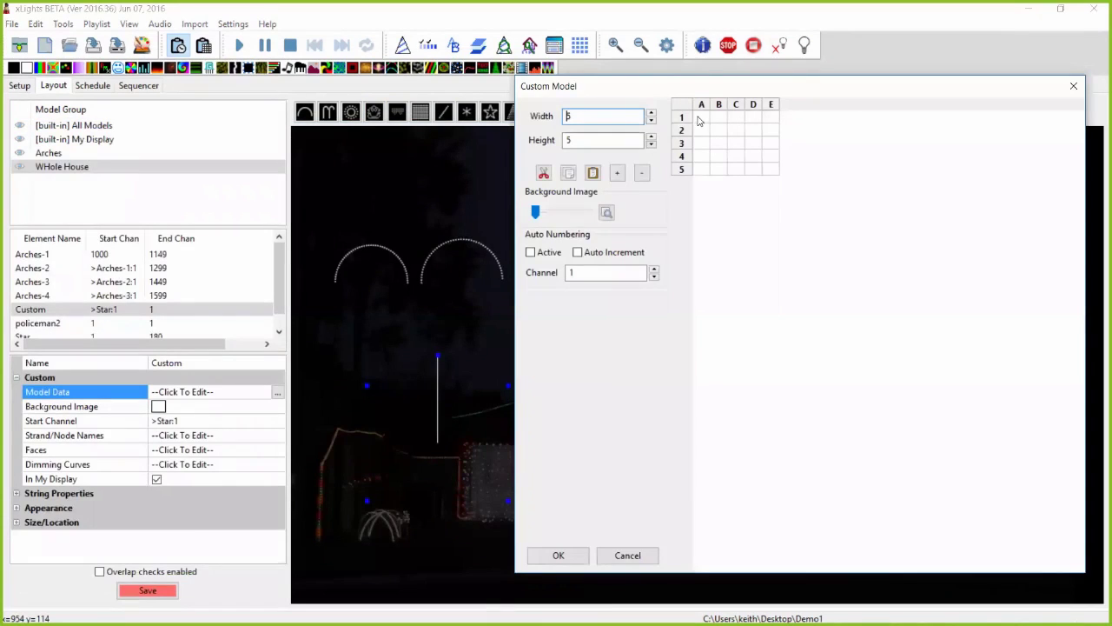
Step: Enter node numbers 1 to 5 in cells A5, B4, C3, D4 and E5 of the model grid
click(701, 170)
text(1)
click(718, 158)
text(2)
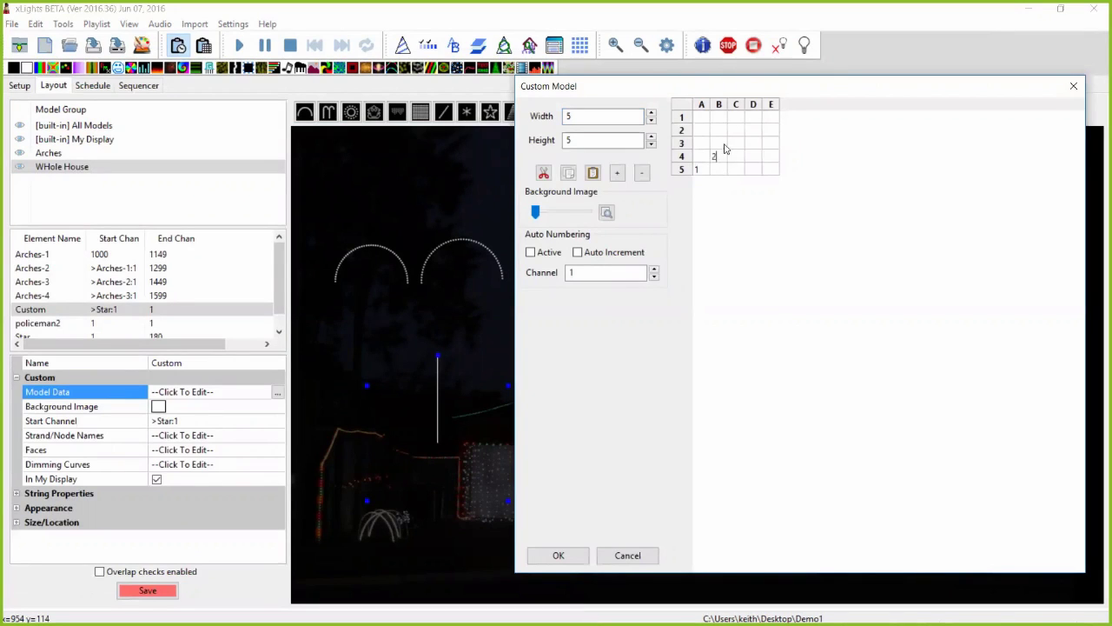
click(735, 143)
text(3)
click(752, 156)
text(4)
click(770, 170)
text(5)
Step: Enter node numbers 6, 7 and 8 in cells D5, C5 and B5 to close the shape's base
click(758, 170)
text(6)
click(734, 171)
text(7)
click(720, 170)
text(8)
Step: Try a model grid of 50 by 50 cells, and reset both width and height to 5
click(580, 122)
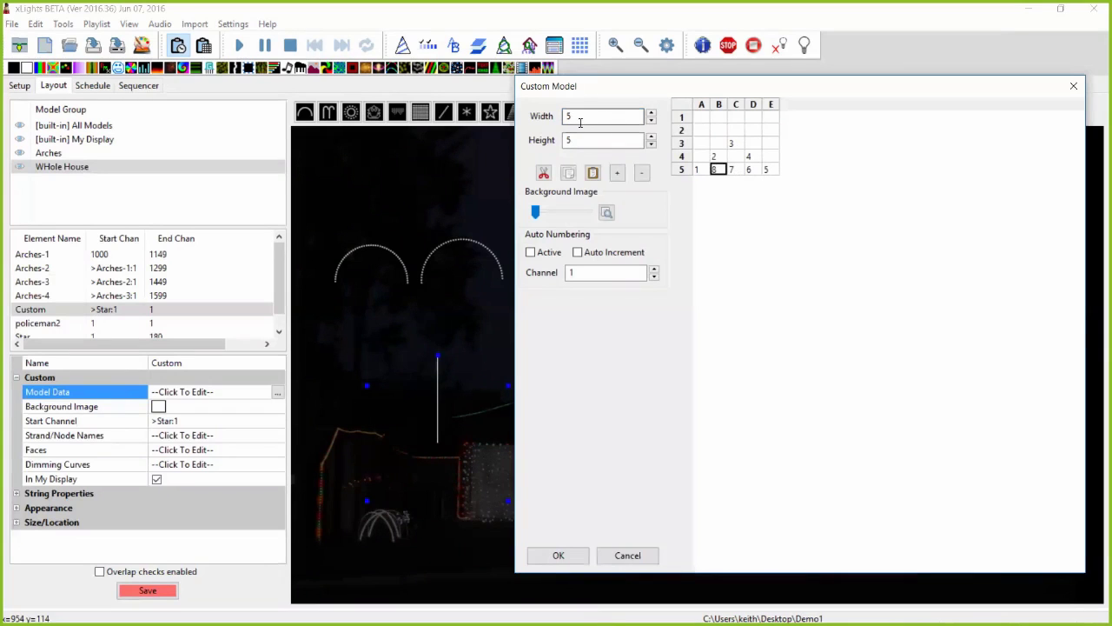
click(587, 120)
text(0)
click(586, 139)
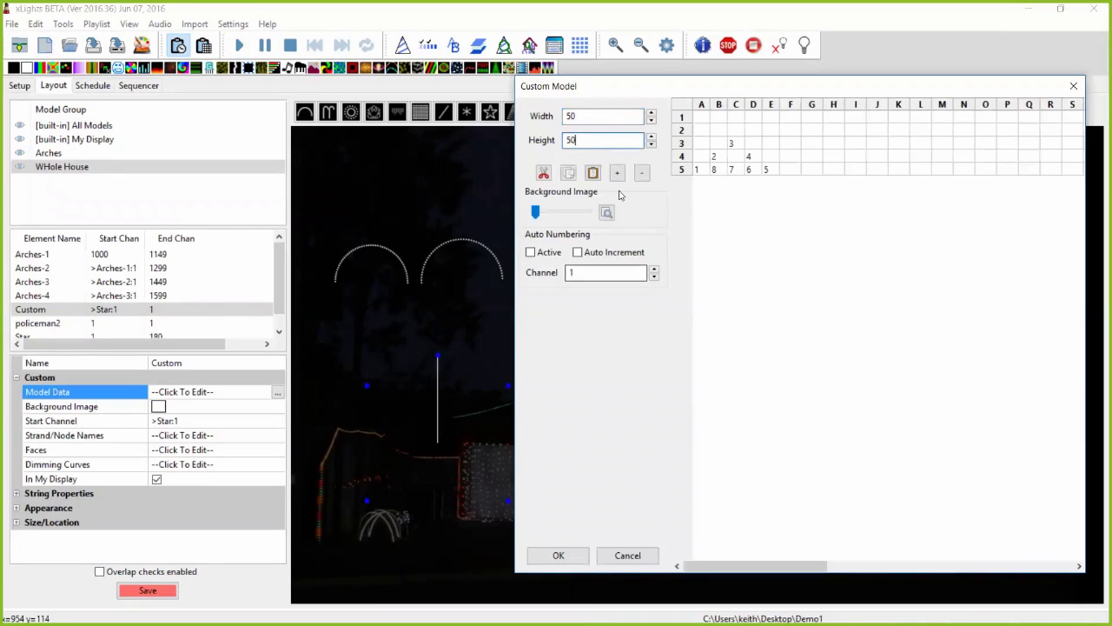
click(621, 115)
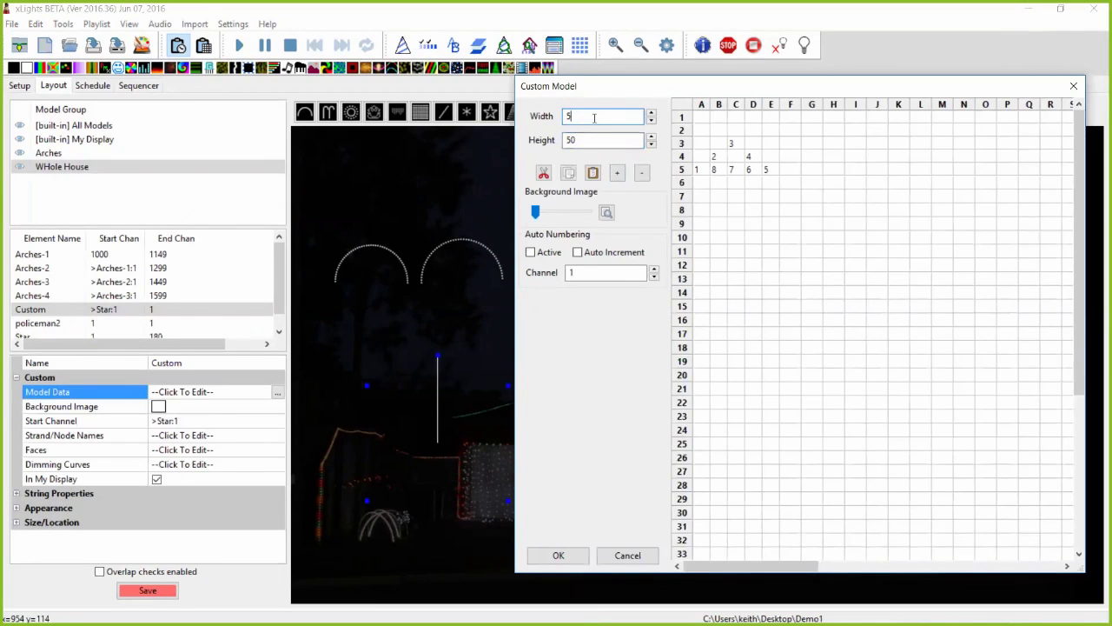
click(586, 140)
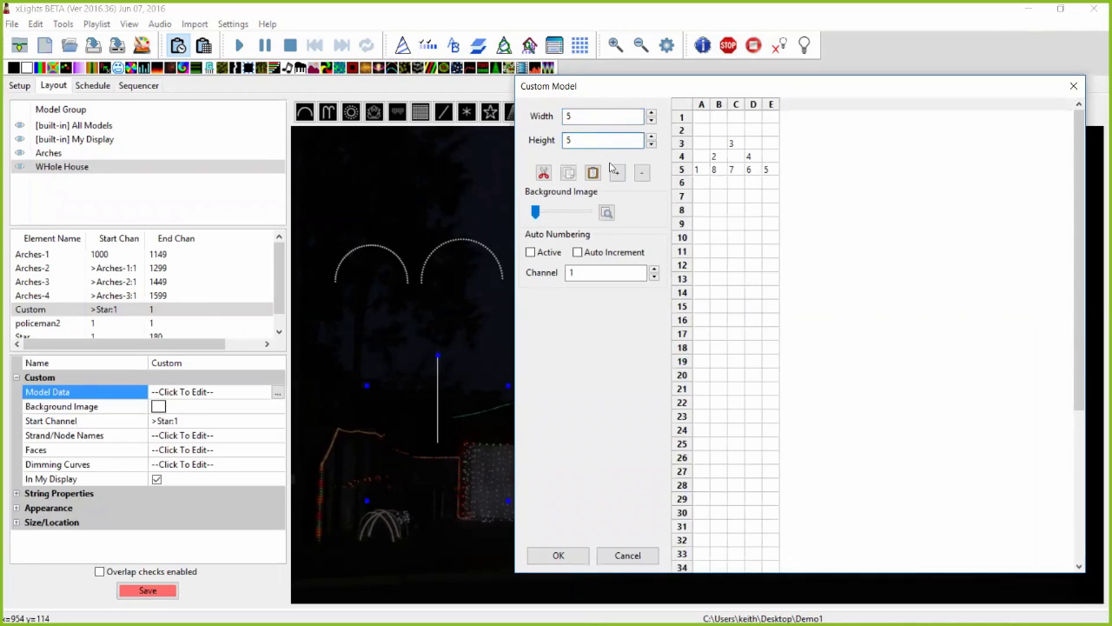
key(Tab)
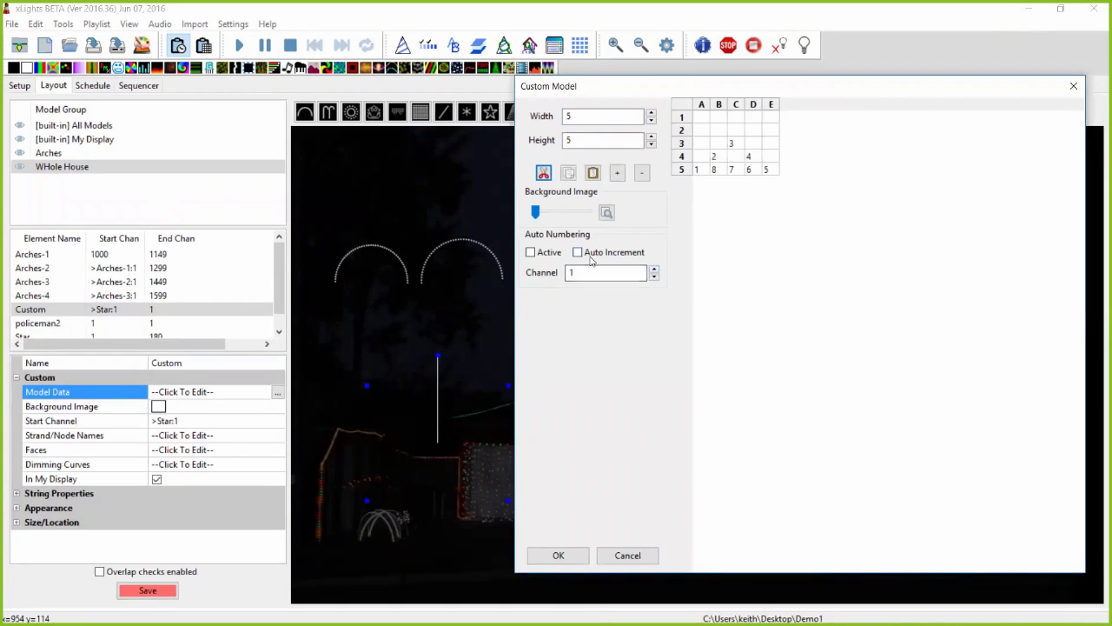
Step: Activate auto numbering with auto increment, try it on cells A5 and B4, and reset the channel to 1
click(531, 253)
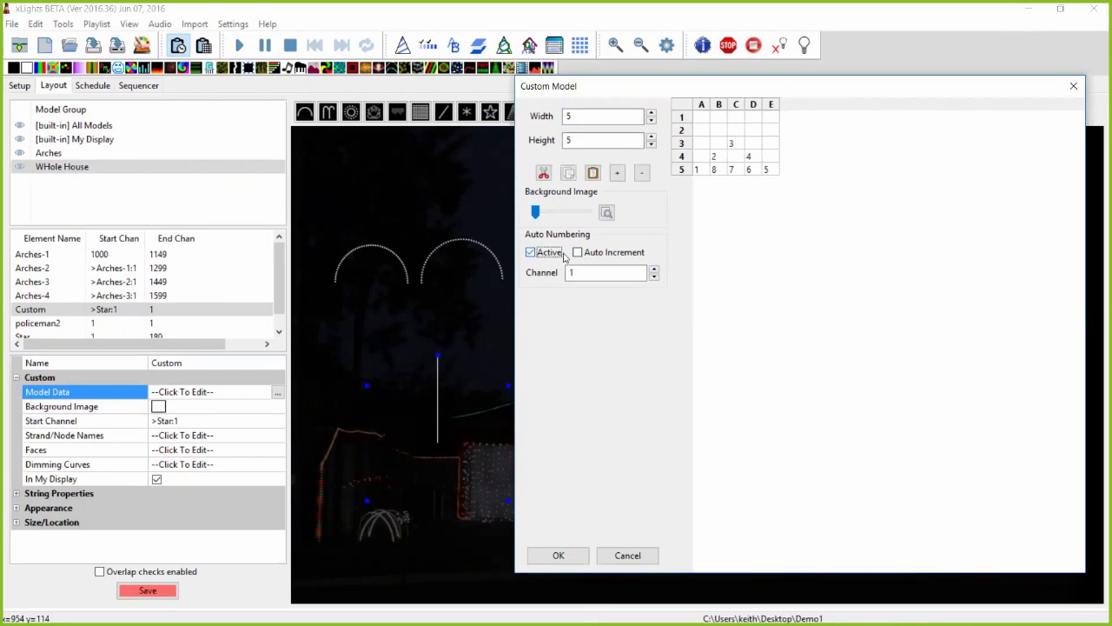
click(578, 253)
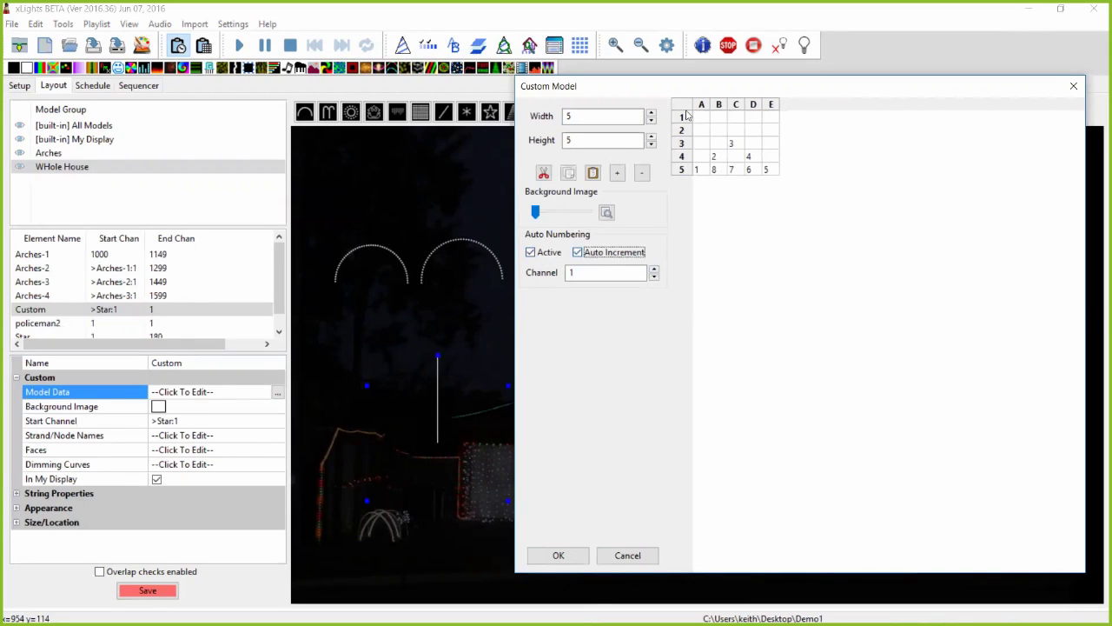
click(700, 171)
click(716, 158)
key(Tab)
text(1)
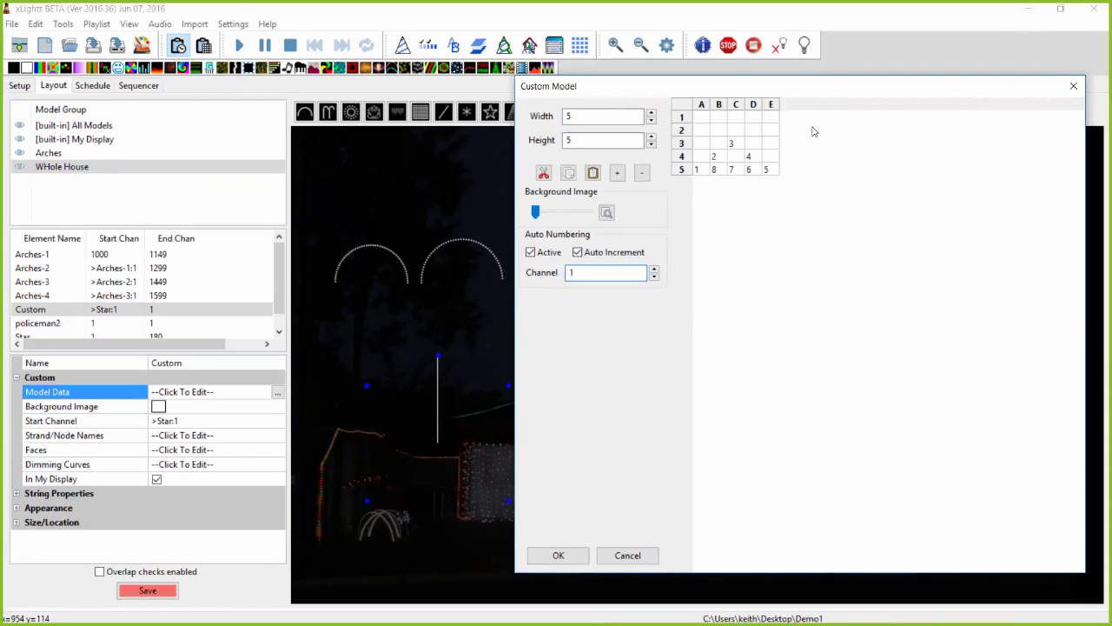
Step: Auto-number nodes 1 to 11 through cells A5, B4, B3, B2, C2, C3, D4, E5, D5, C5 and B5
click(714, 168)
click(700, 170)
click(714, 157)
click(719, 144)
click(718, 131)
click(734, 131)
click(736, 143)
click(750, 156)
click(769, 169)
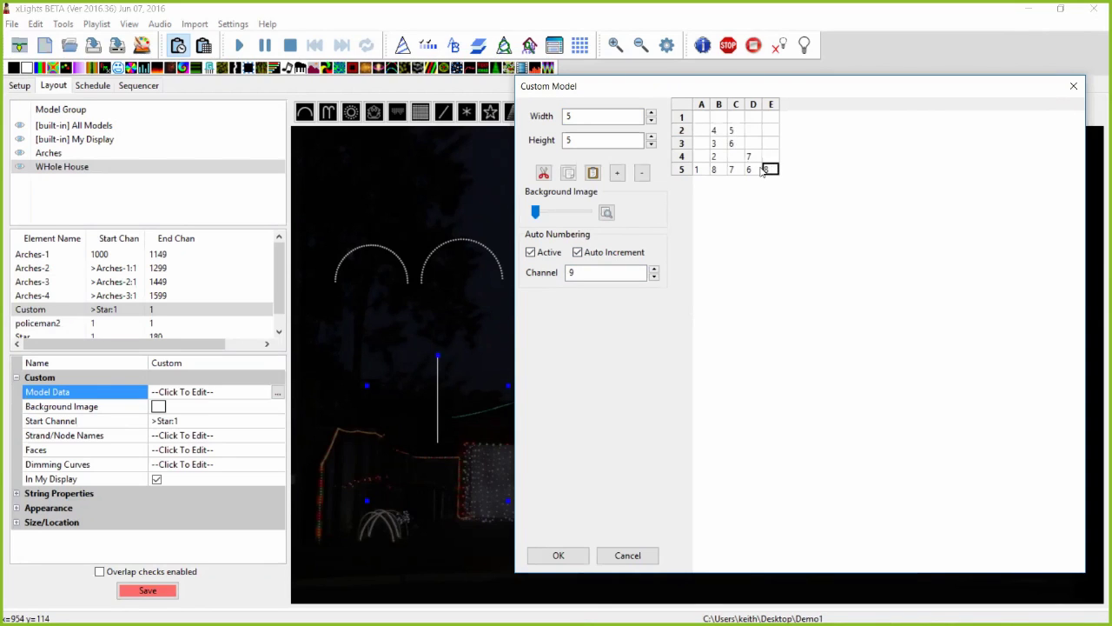
click(749, 169)
click(734, 169)
click(718, 169)
Step: Turn off auto increment and auto numbering, and accept the custom model data
click(578, 252)
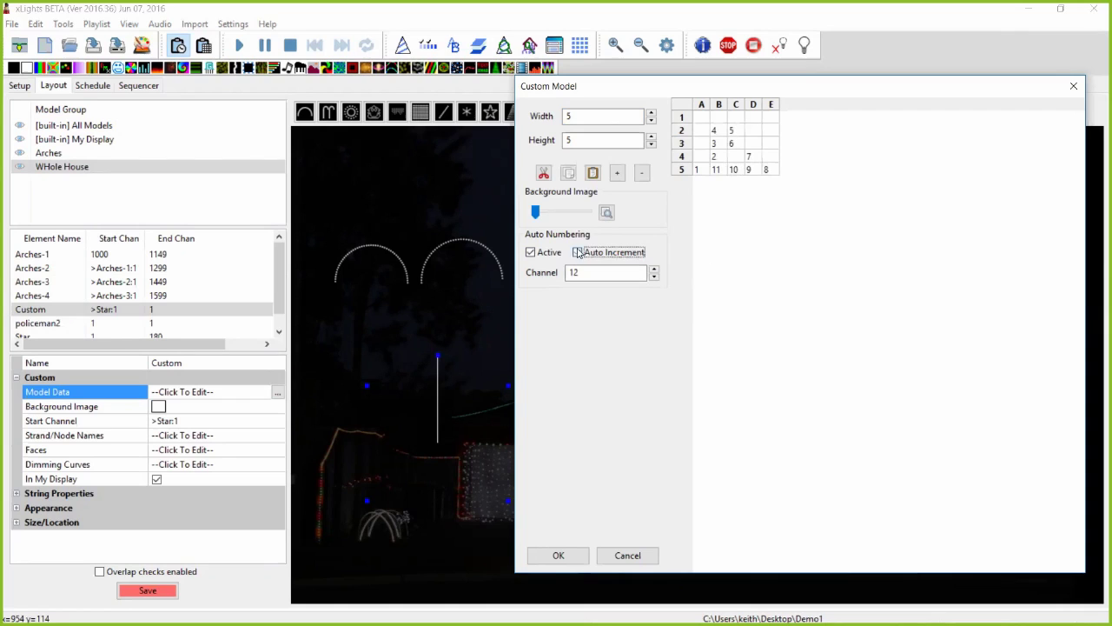
click(533, 254)
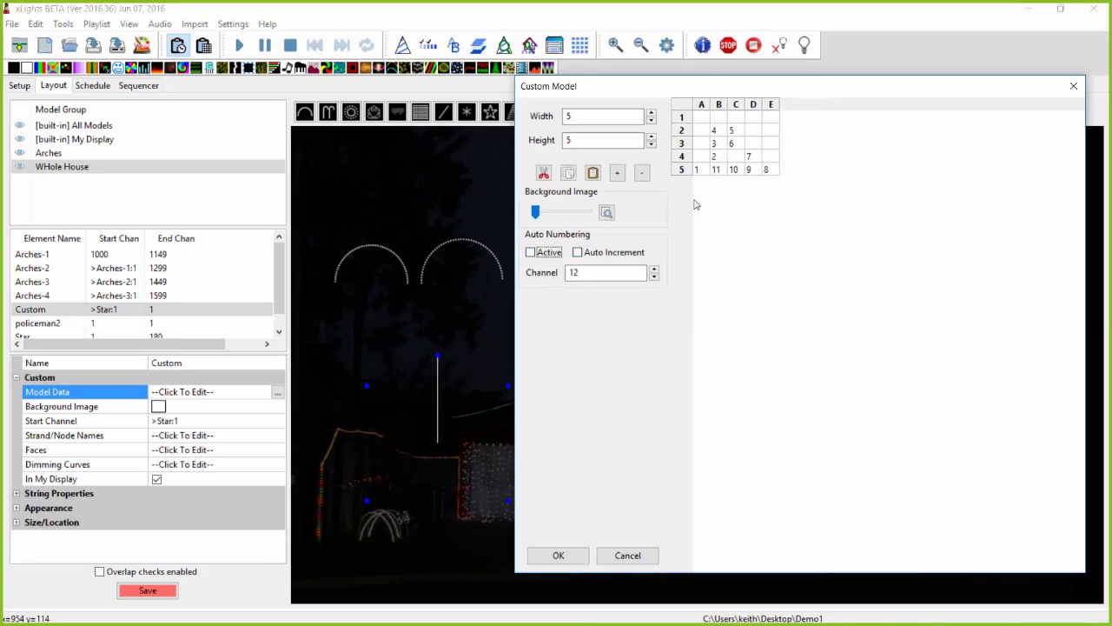
click(558, 555)
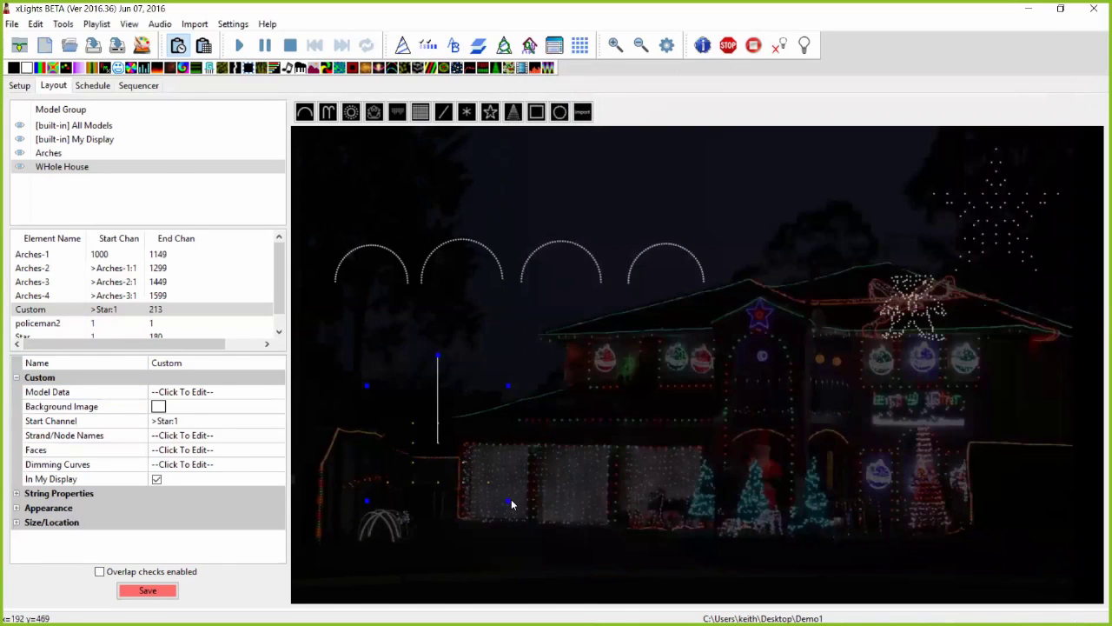
Step: Shrink the custom model on the layout, deselect it to view its nodes, and select it again
drag(511, 499, 459, 464)
click(500, 465)
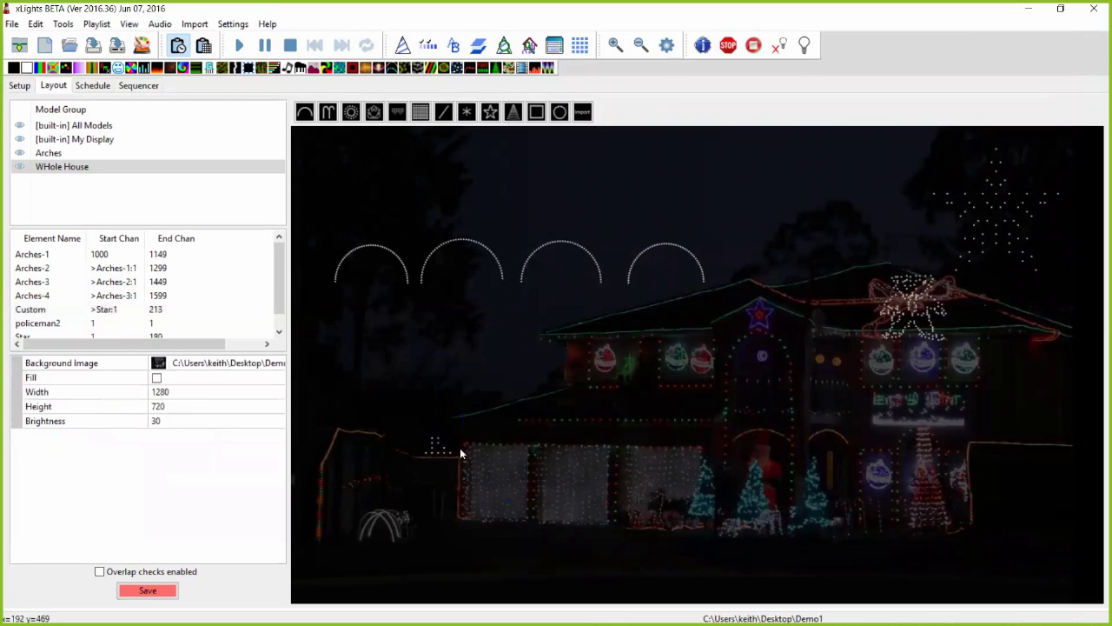
click(441, 452)
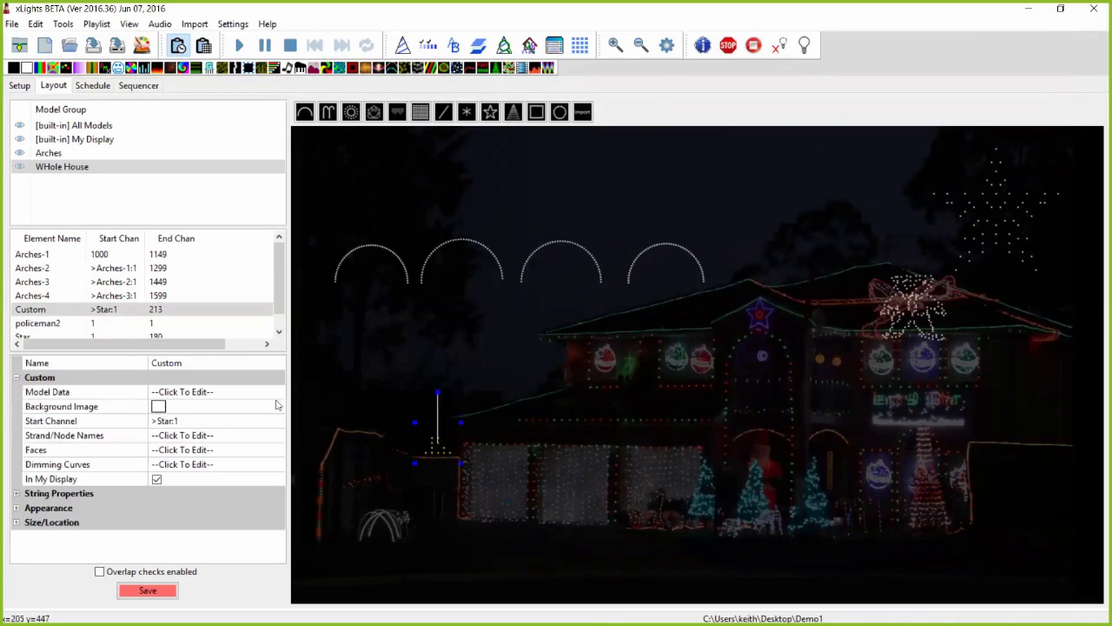
Step: Reopen the custom model's Model Data editor and activate auto numbering at channel 1 without auto increment
click(250, 396)
click(277, 395)
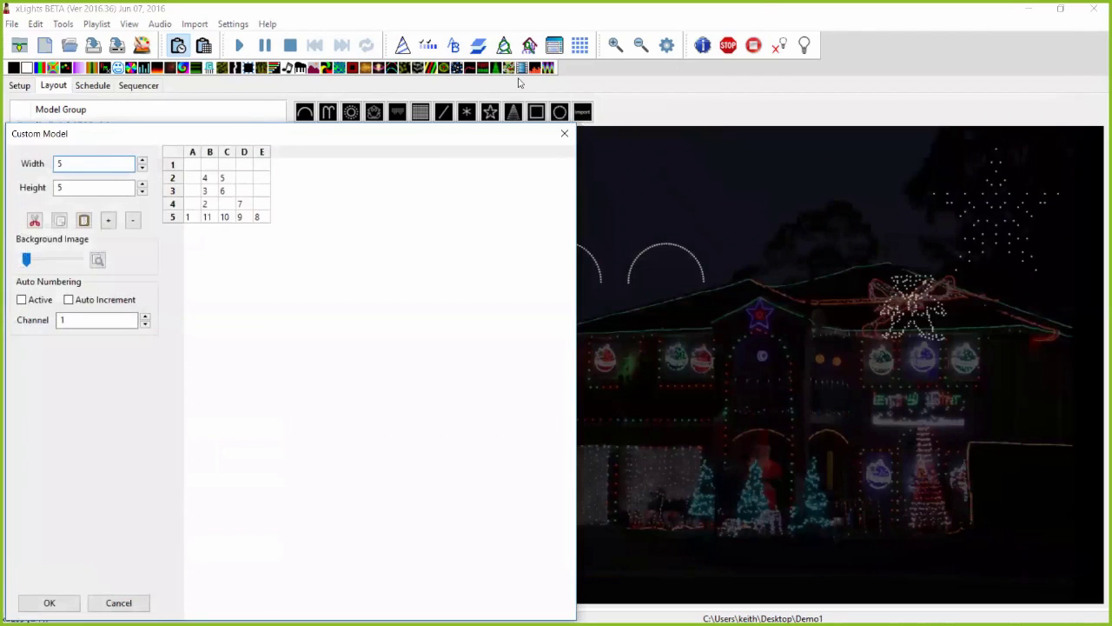
drag(278, 135, 556, 44)
click(299, 210)
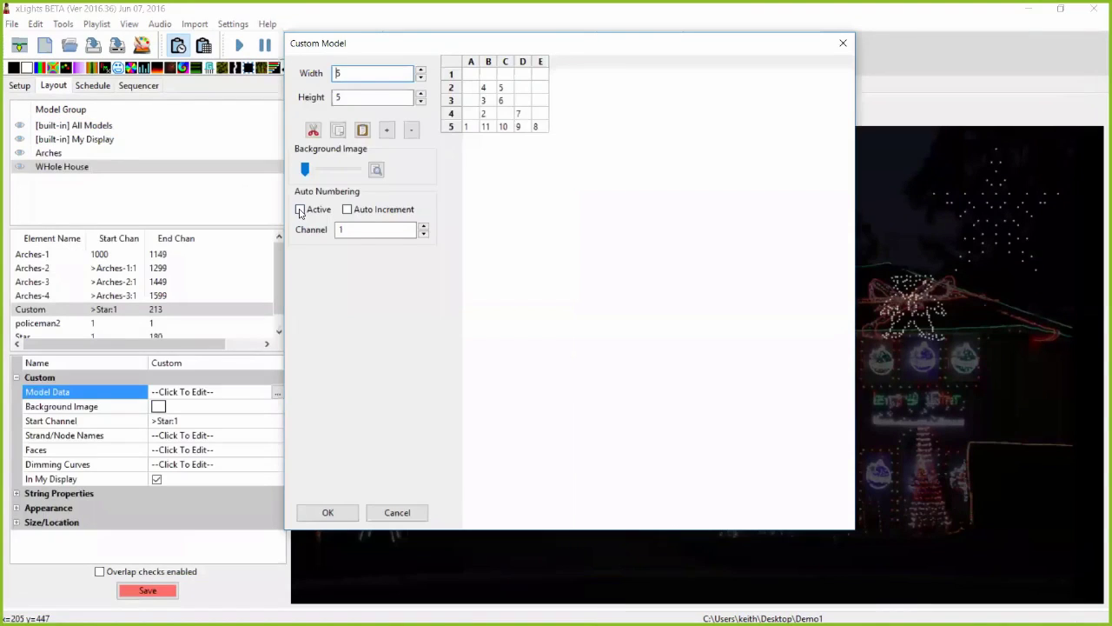
click(472, 127)
click(348, 231)
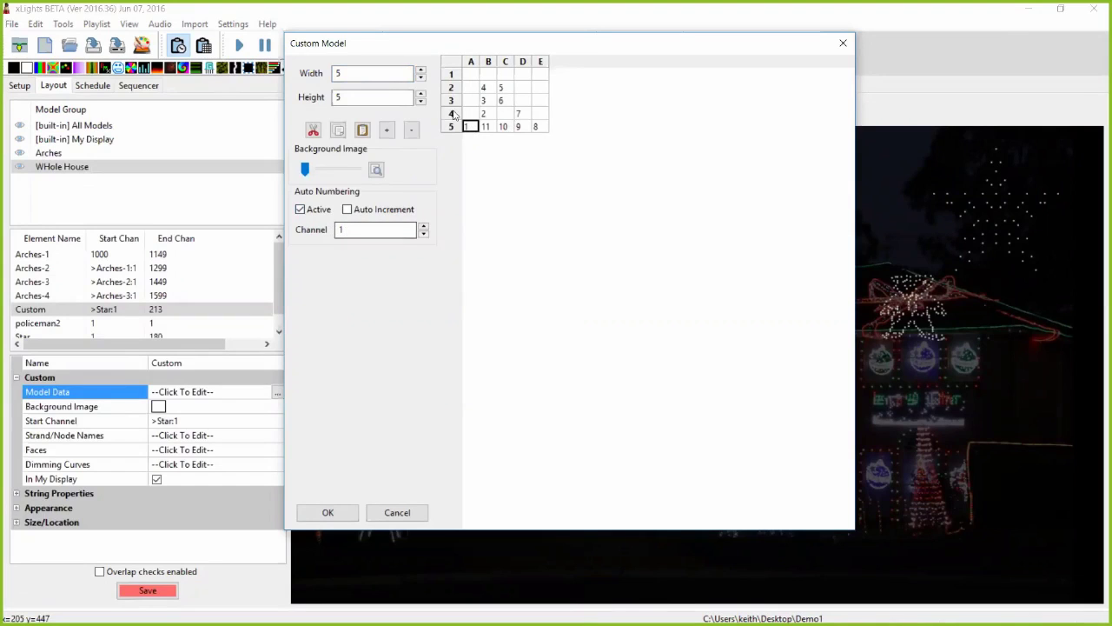
Step: Assign node 1 to every other numbered cell in the grid and accept the model data
click(485, 114)
click(487, 101)
click(488, 88)
click(504, 87)
click(504, 101)
click(527, 114)
click(535, 127)
click(521, 127)
click(506, 127)
click(489, 127)
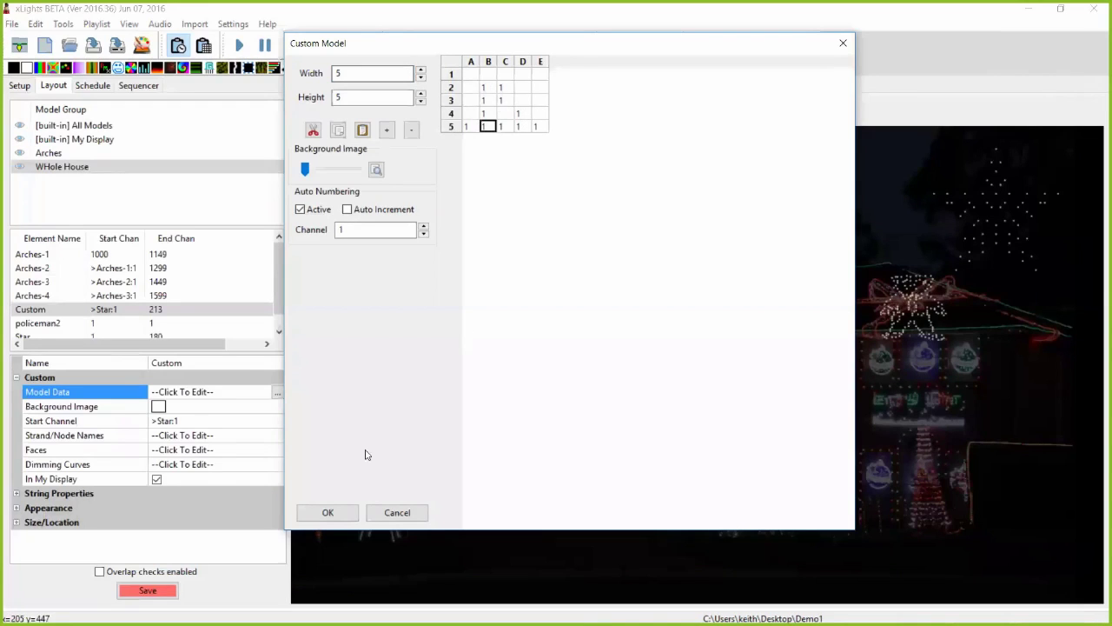
click(324, 513)
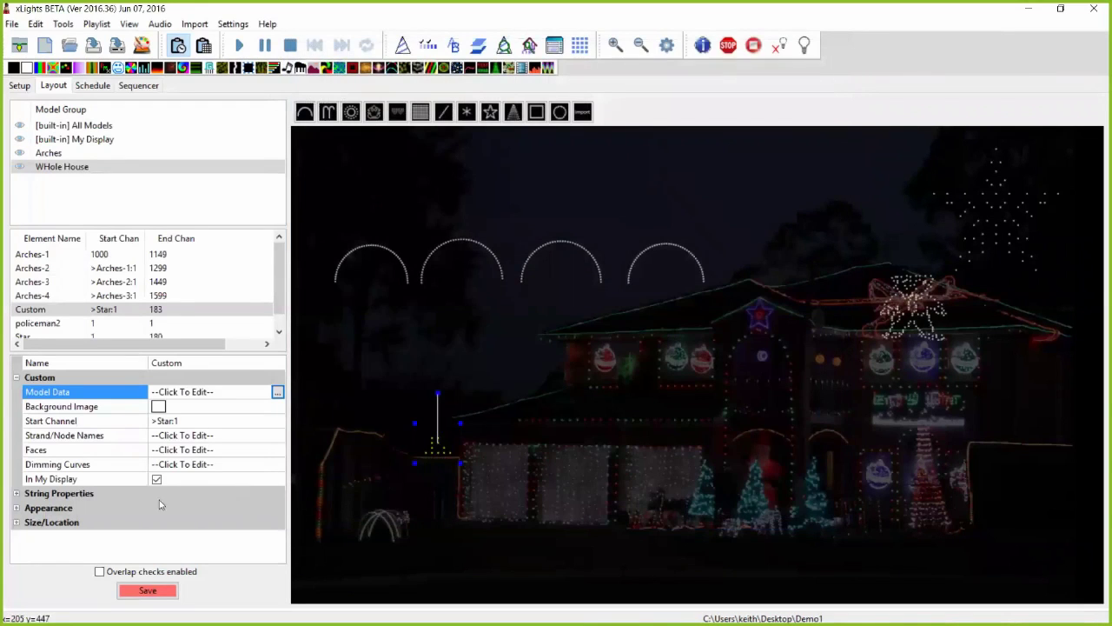
Step: Examine the string type options in the custom model's String Properties, leaving the model selected
click(17, 494)
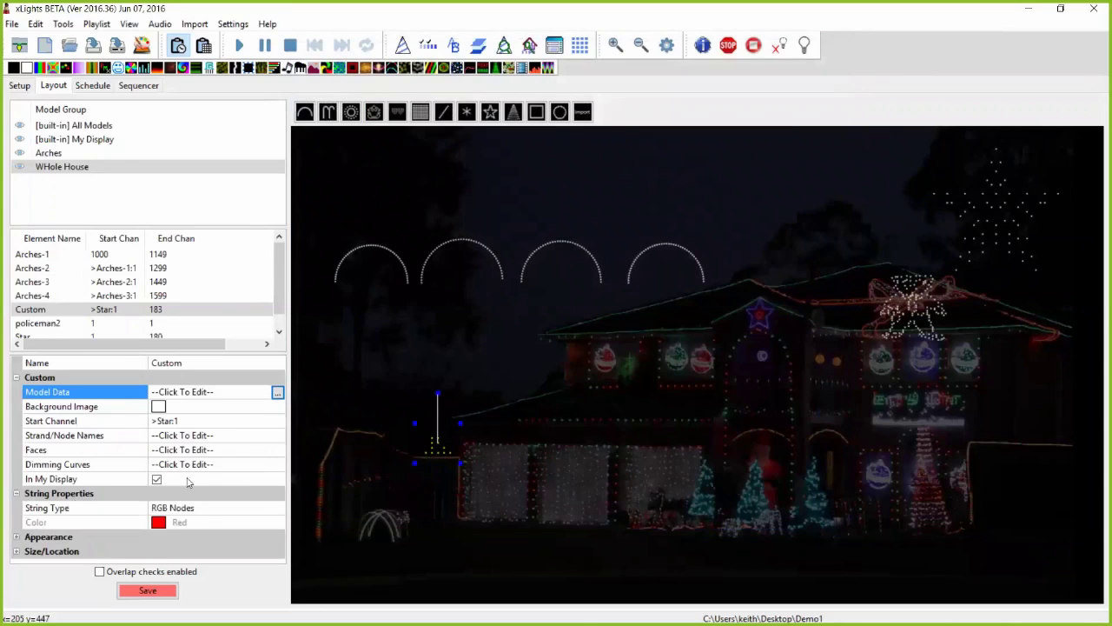
click(245, 508)
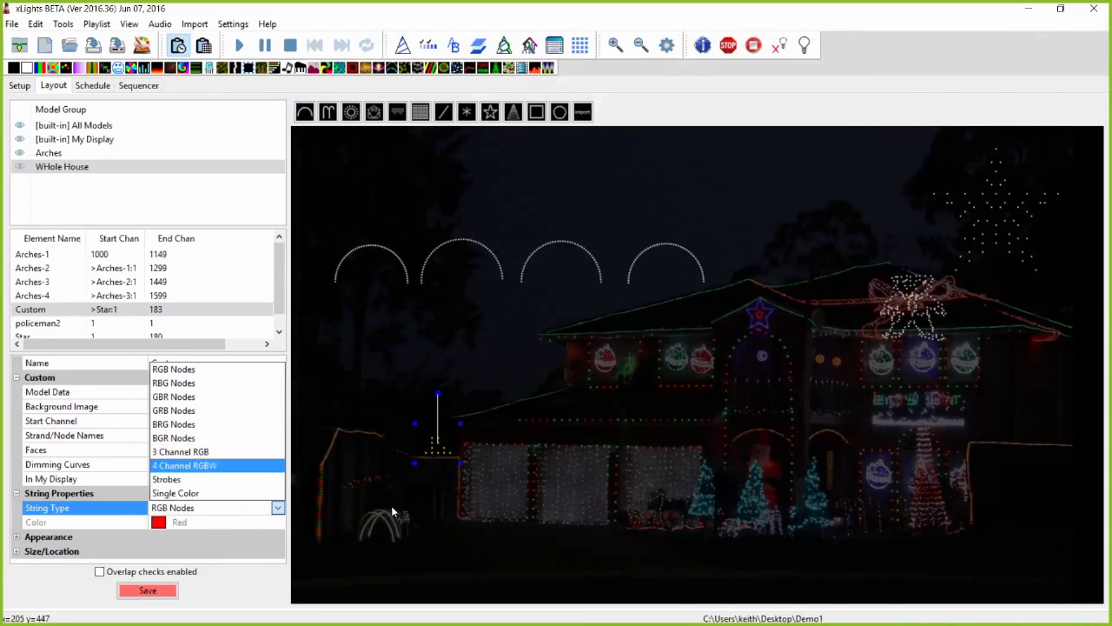
click(466, 506)
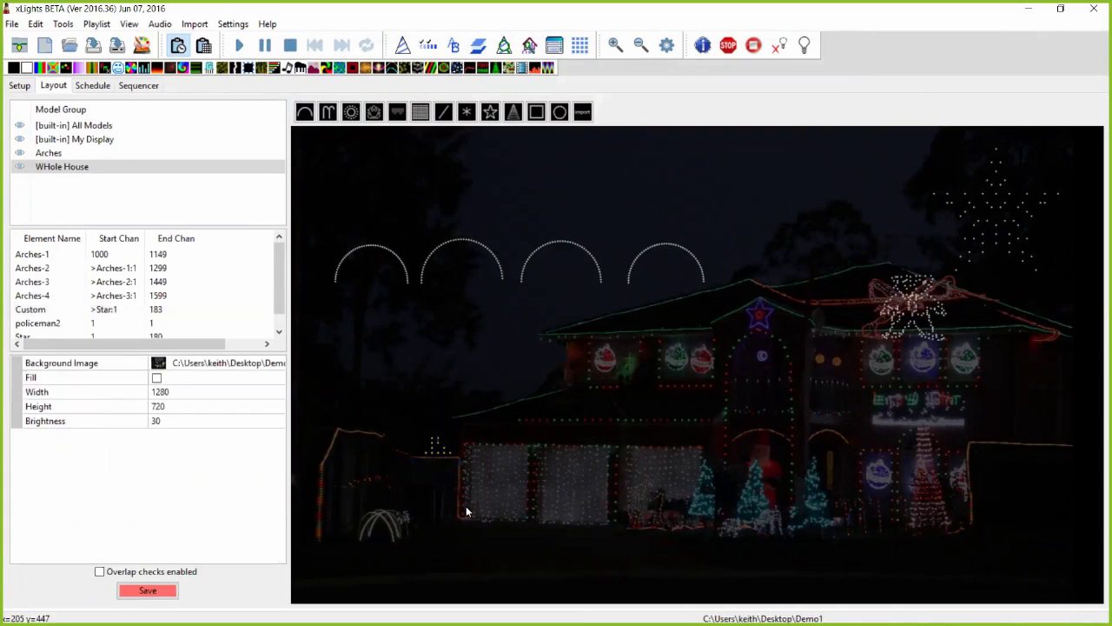
click(438, 453)
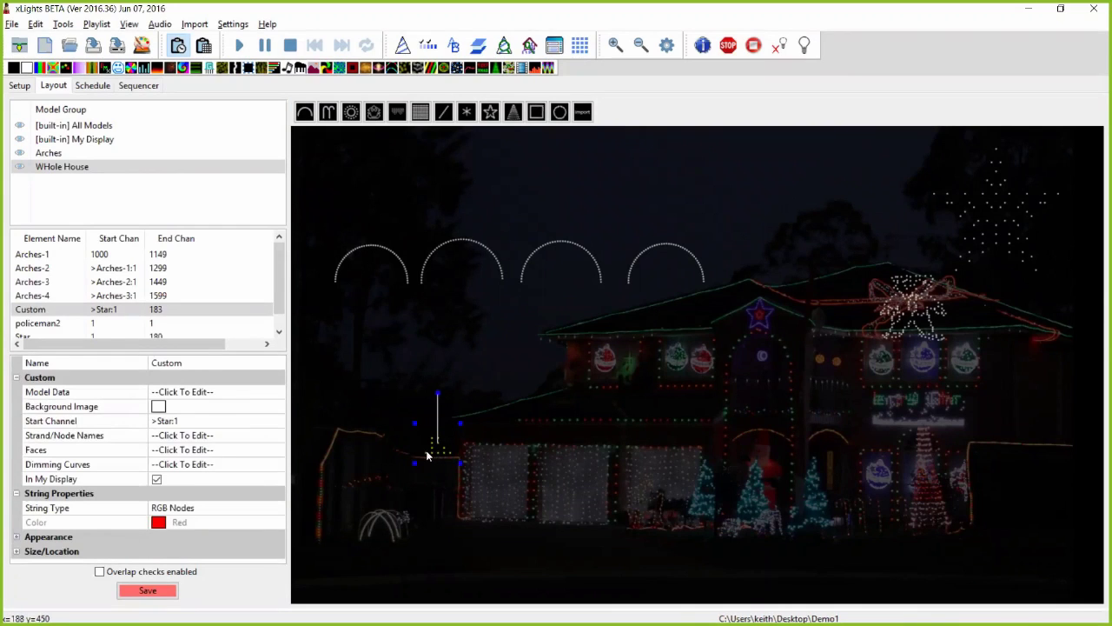
Step: Find a picture for the model's Background Image: switch to the web browser and search Google Images for "santa"
click(221, 407)
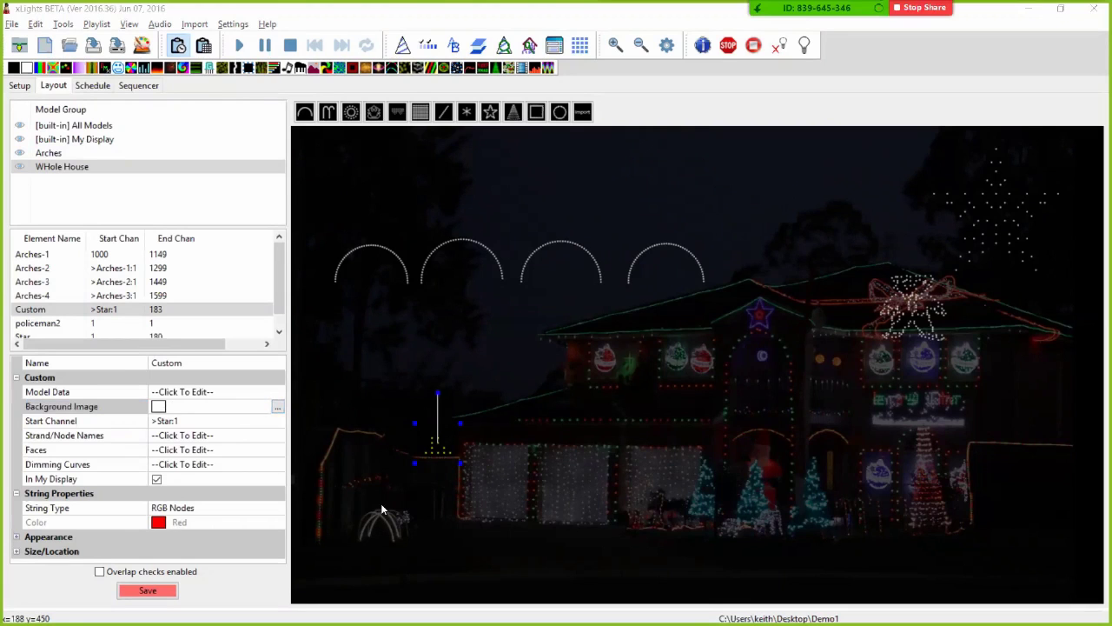
key(alt+Tab)
key(alt+Tab)
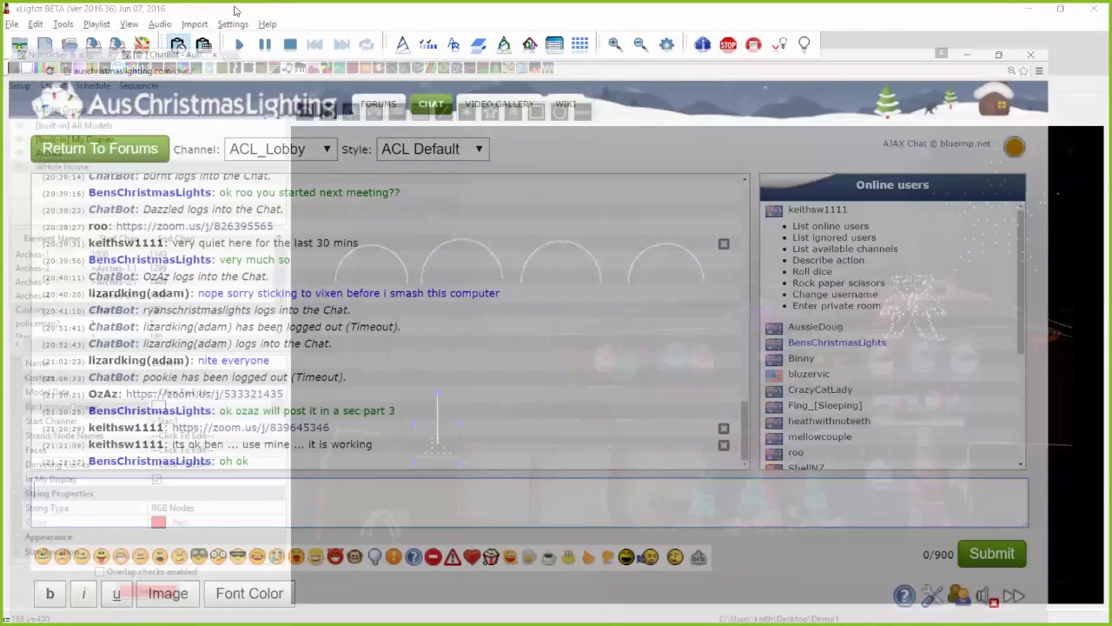
key(ctrl+t)
text(images.goo)
key(Return)
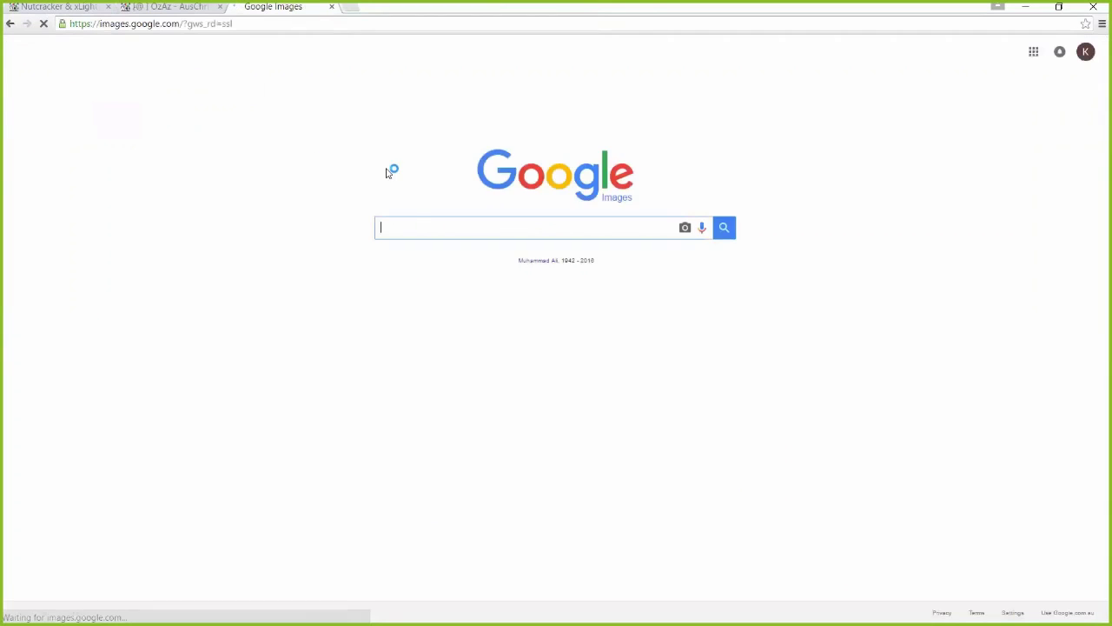
text(santa)
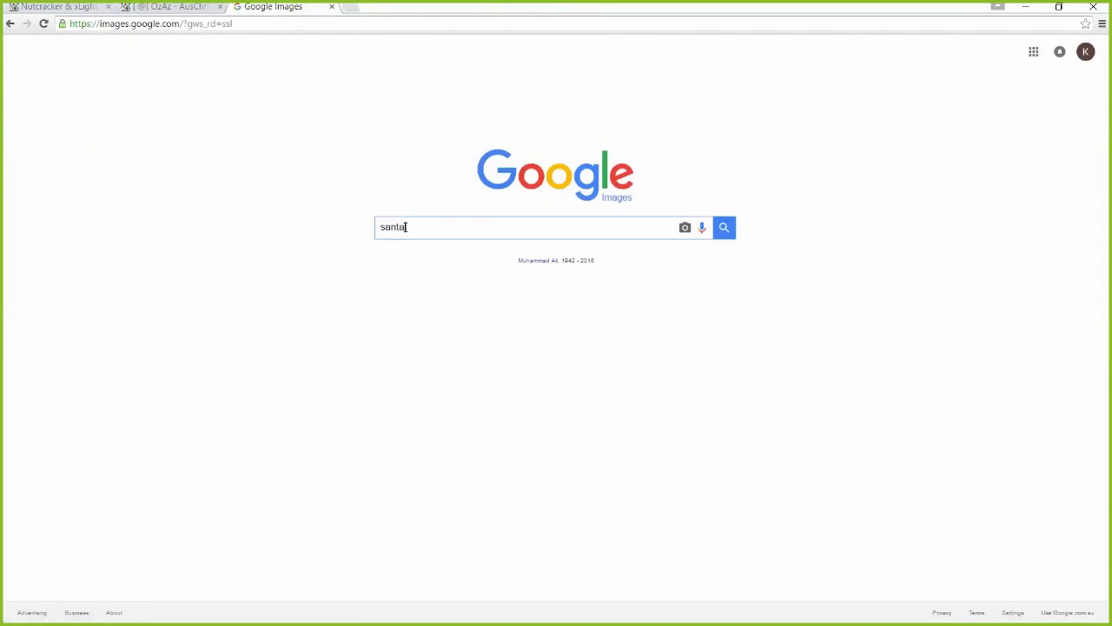
key(Return)
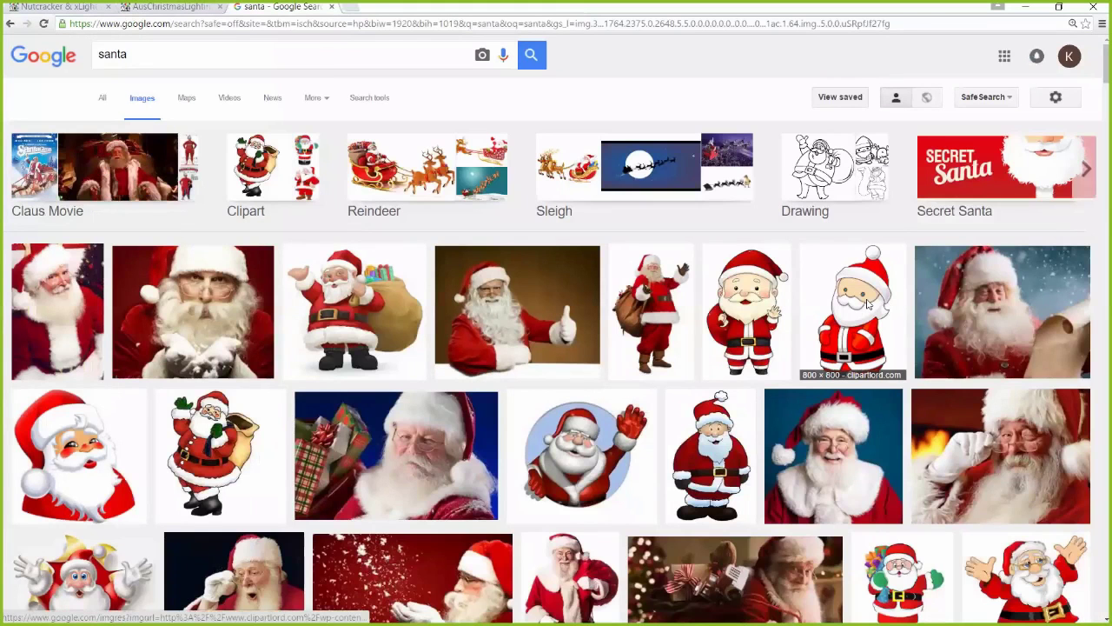
Step: Save the cartoon Santa picture from clipartlord.com in the image search results to disk
right_click(867, 303)
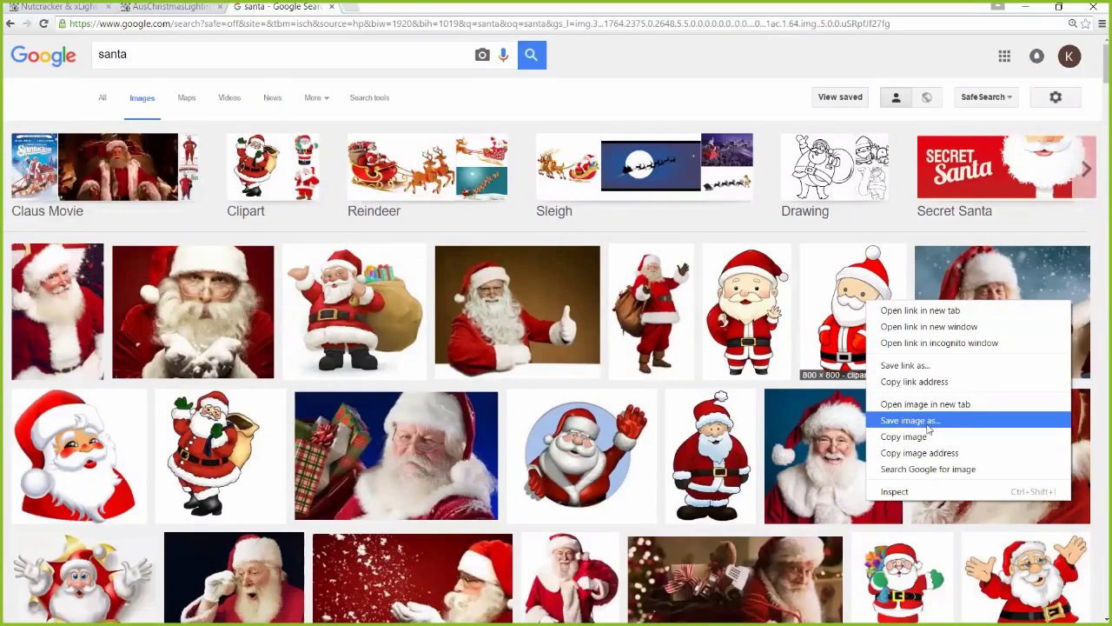
click(926, 423)
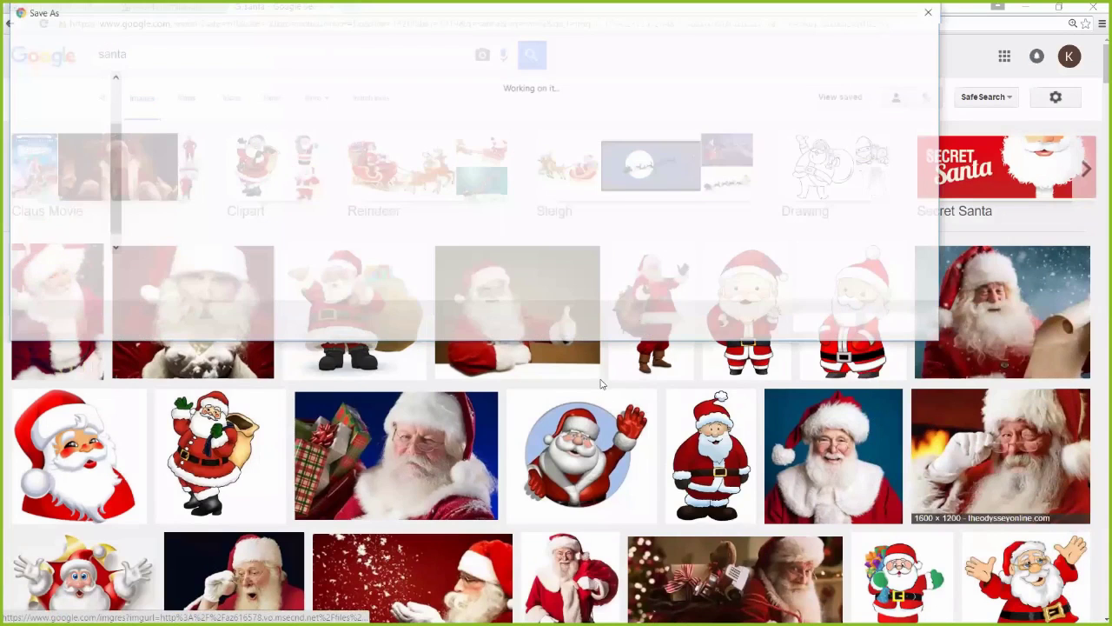
click(826, 324)
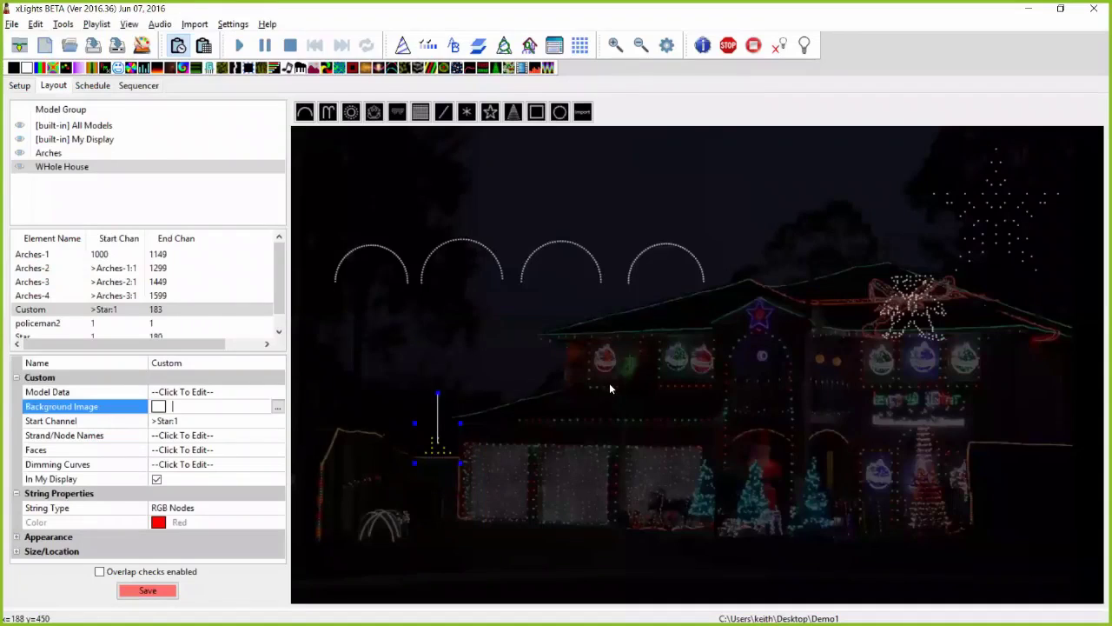
Step: Return to xLights and set the custom model's Background Image to the PNG file download.png from the Desktop's Demo1 folder
click(609, 382)
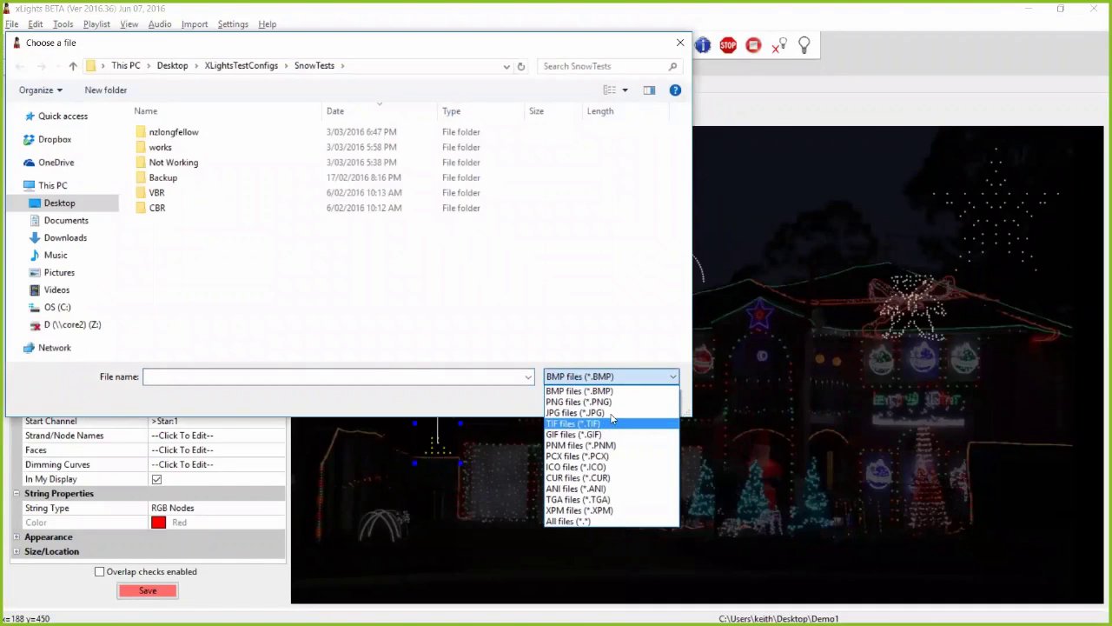
click(599, 402)
click(59, 202)
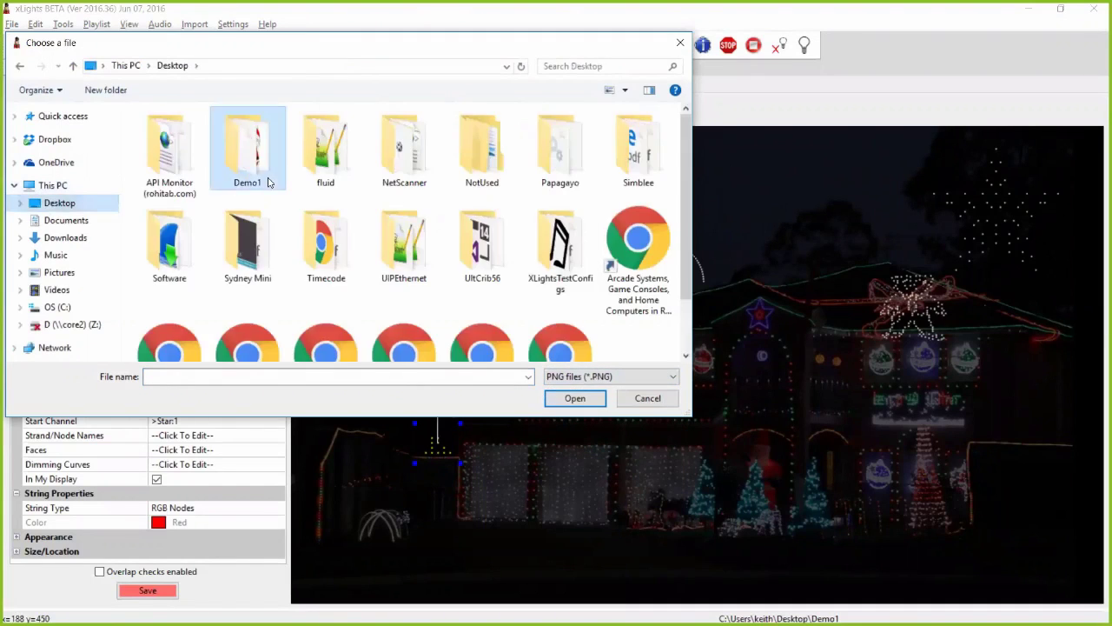
double_click(248, 160)
click(255, 163)
double_click(255, 163)
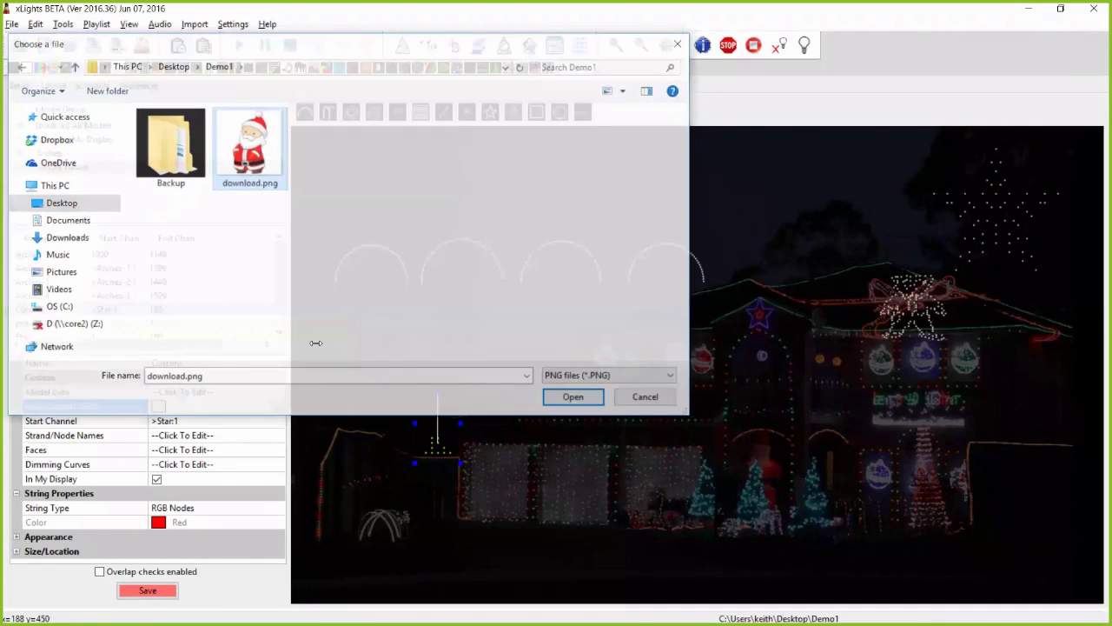
Step: Open the custom model's Model Data editor and set the grid's width and height to 50 each
click(256, 392)
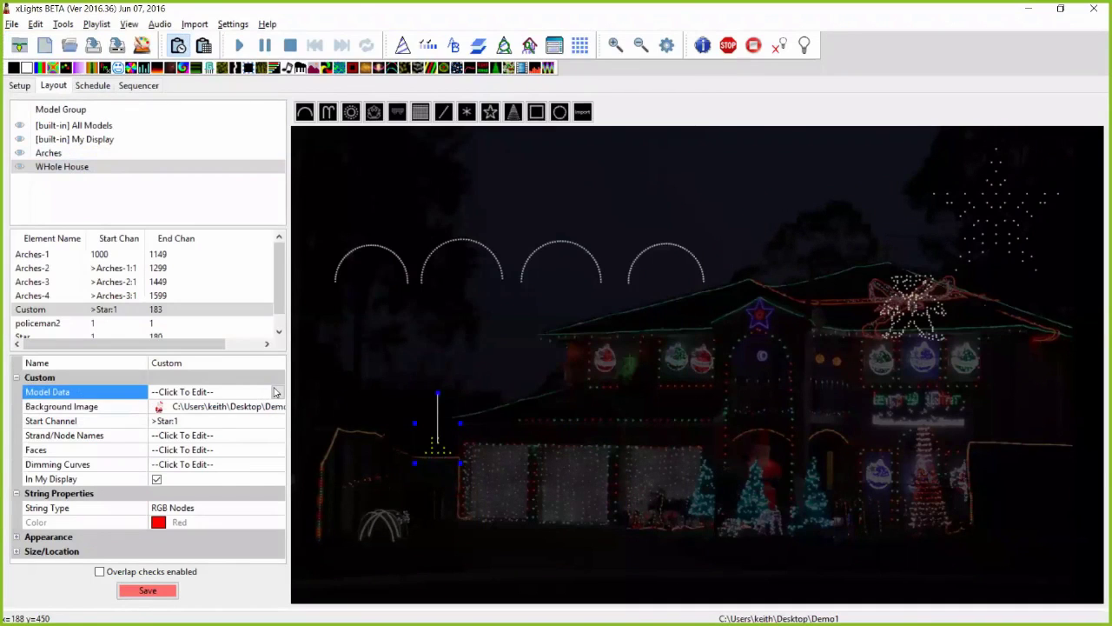
click(278, 392)
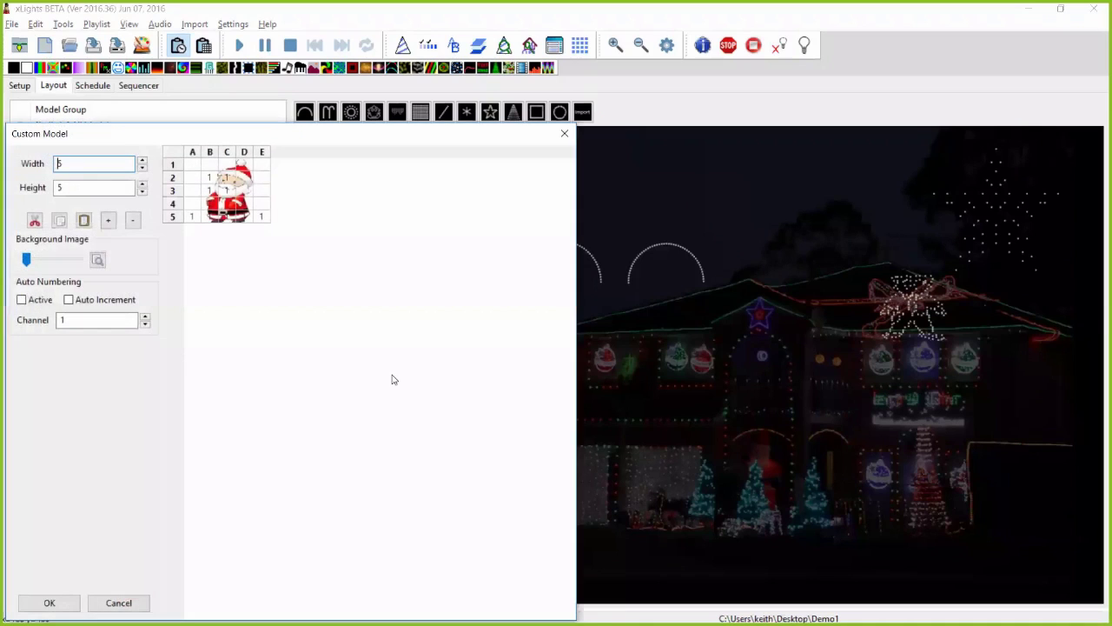
drag(438, 138, 785, 74)
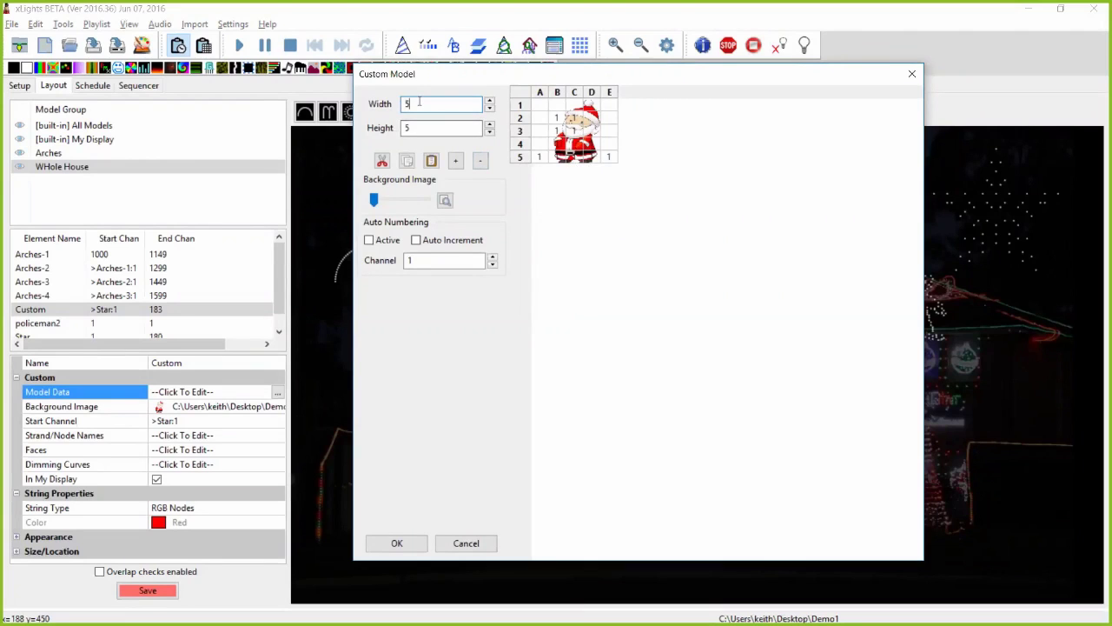
text(0)
key(Tab)
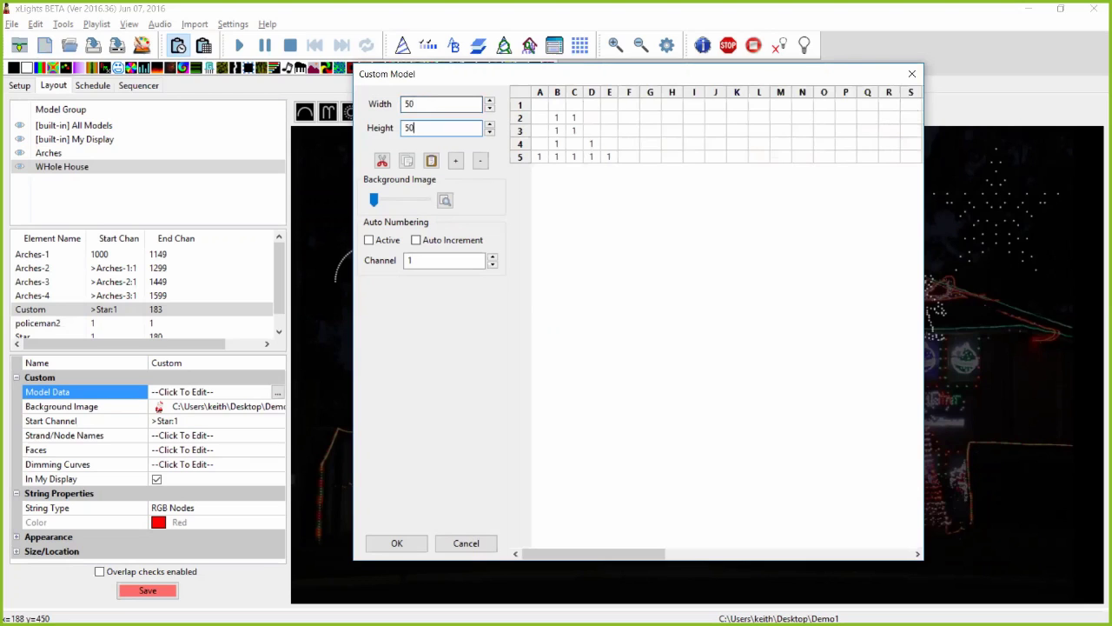
key(Tab)
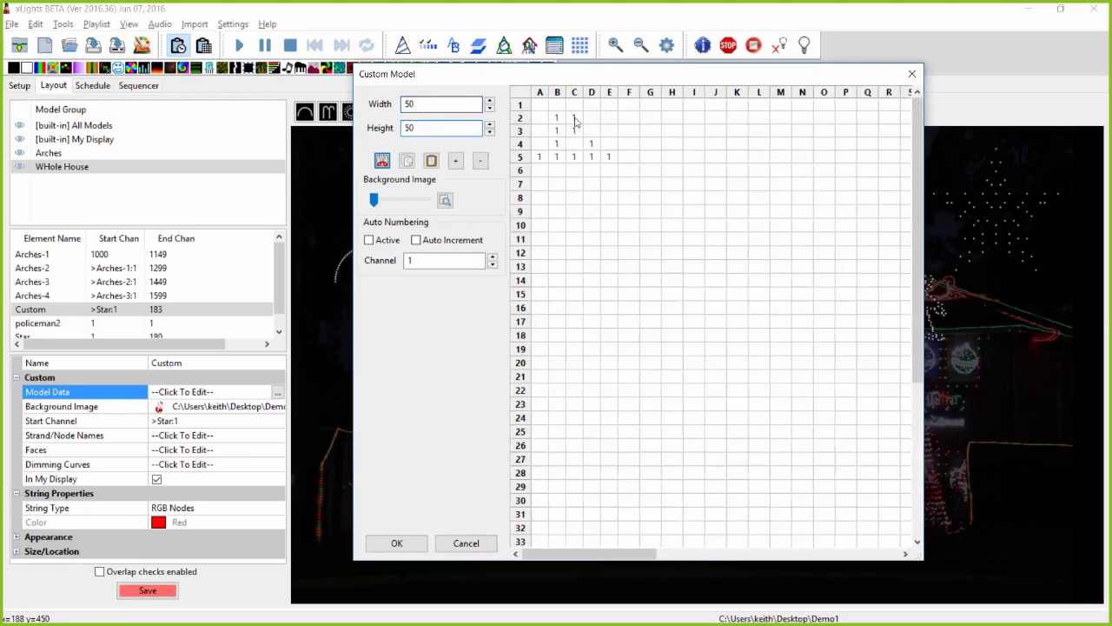
Step: Zoom the grid out until all 50 columns and rows fit, and display the Santa background image across it
click(481, 162)
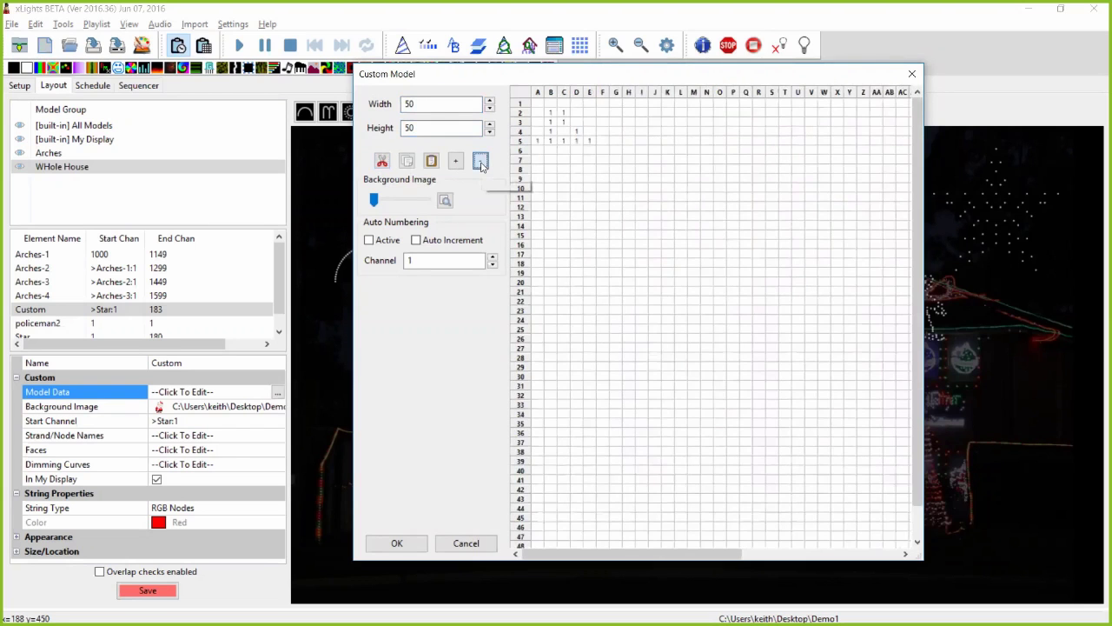
click(480, 163)
click(445, 200)
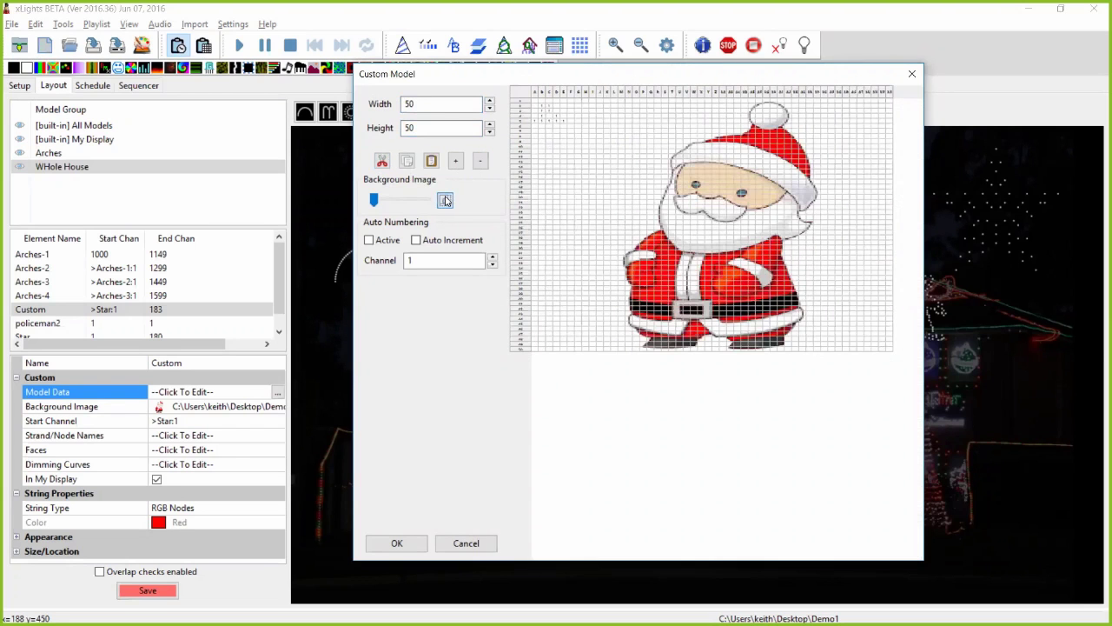
click(446, 202)
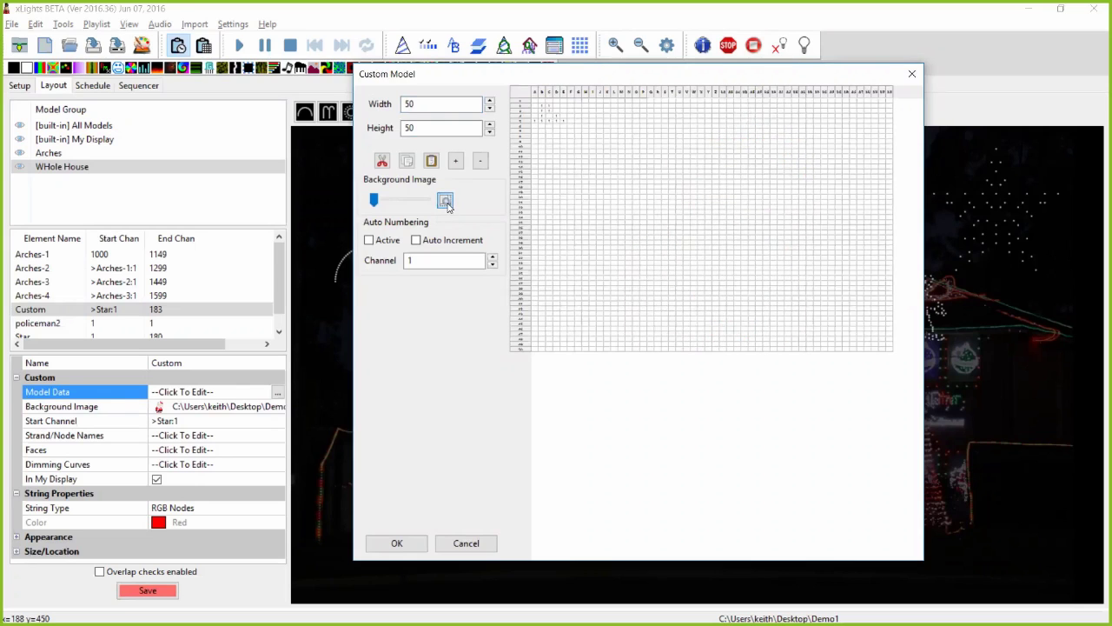
click(446, 201)
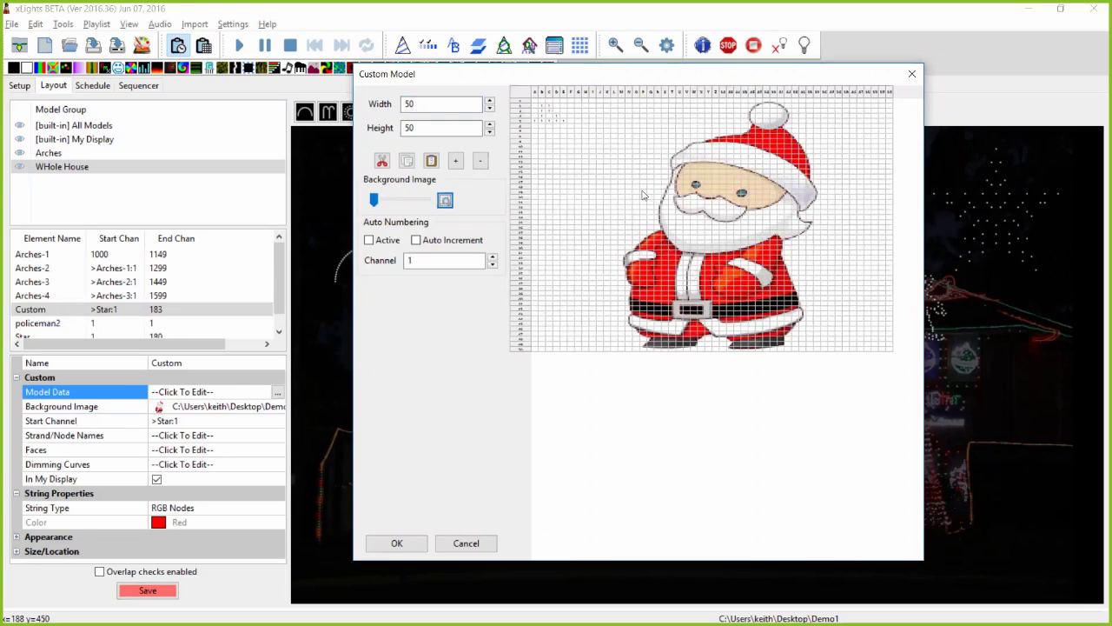
Step: Try a grid width of 30 against the Santa background image, and return the width to 50
click(422, 104)
text(3)
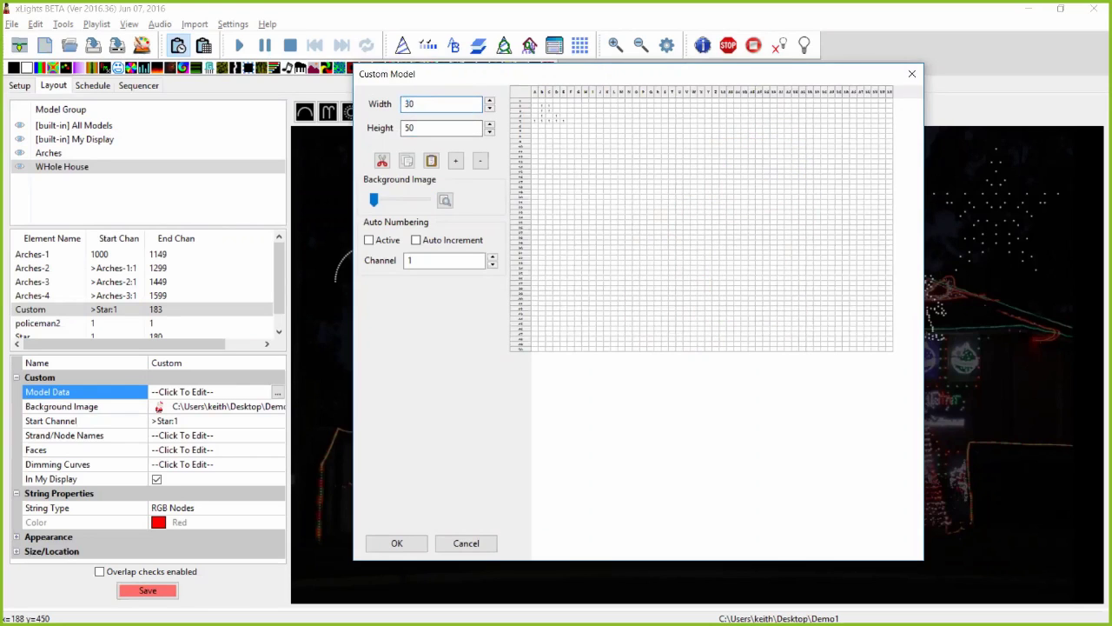
click(446, 202)
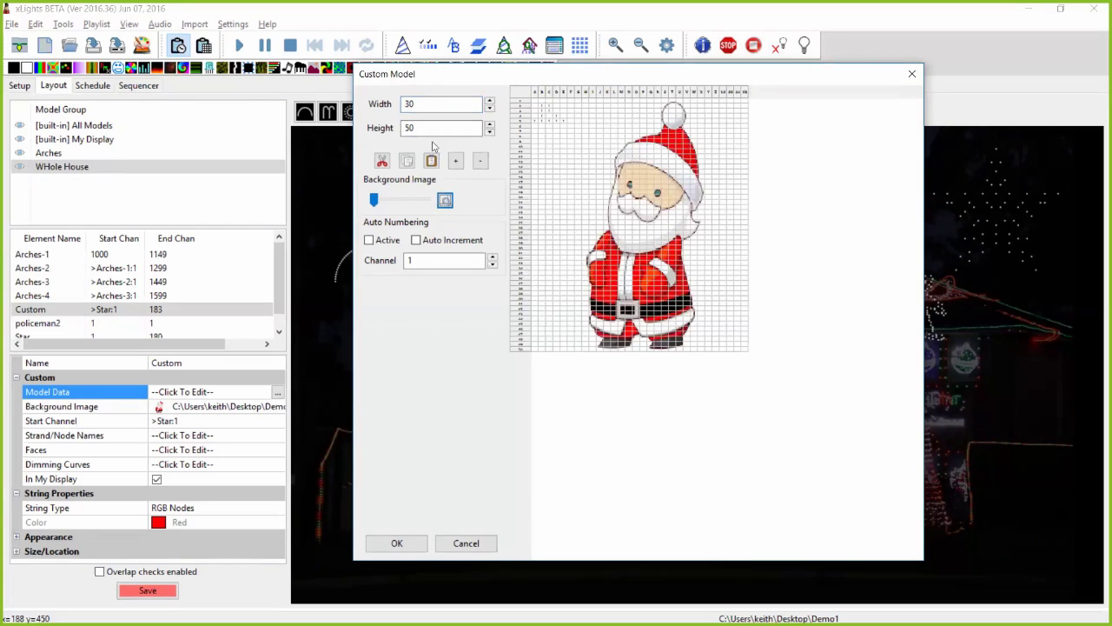
double_click(416, 104)
click(416, 104)
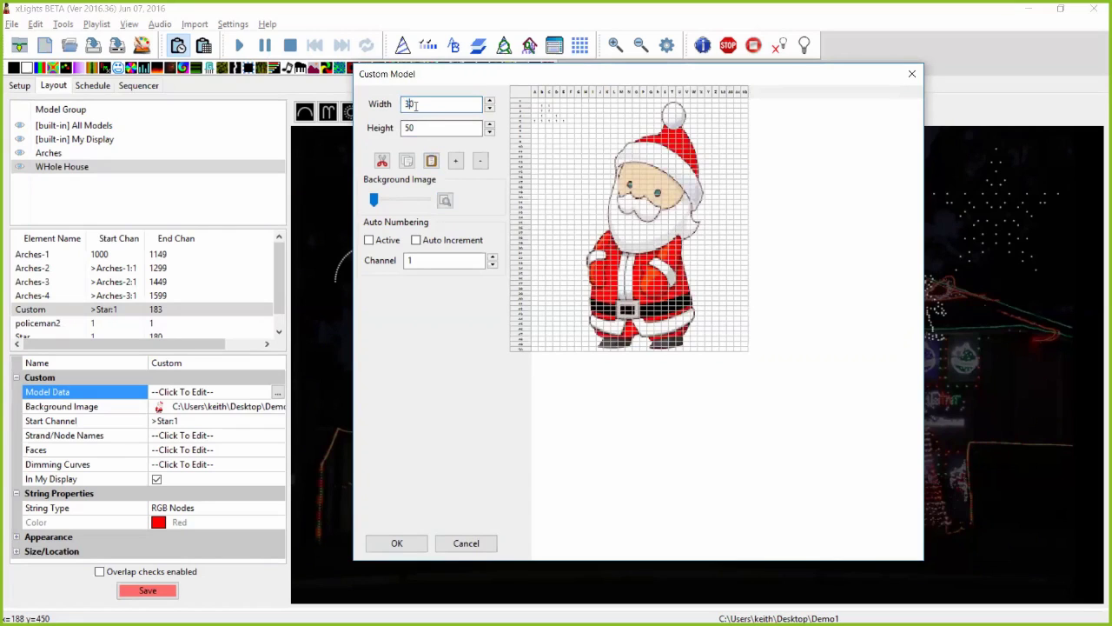
text(50)
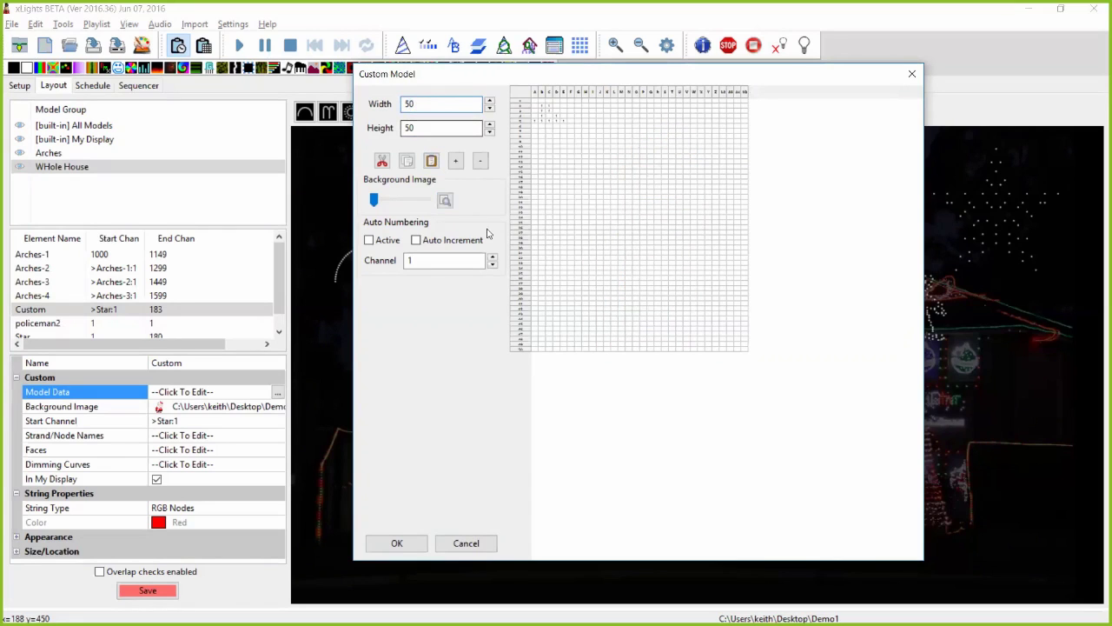
click(445, 200)
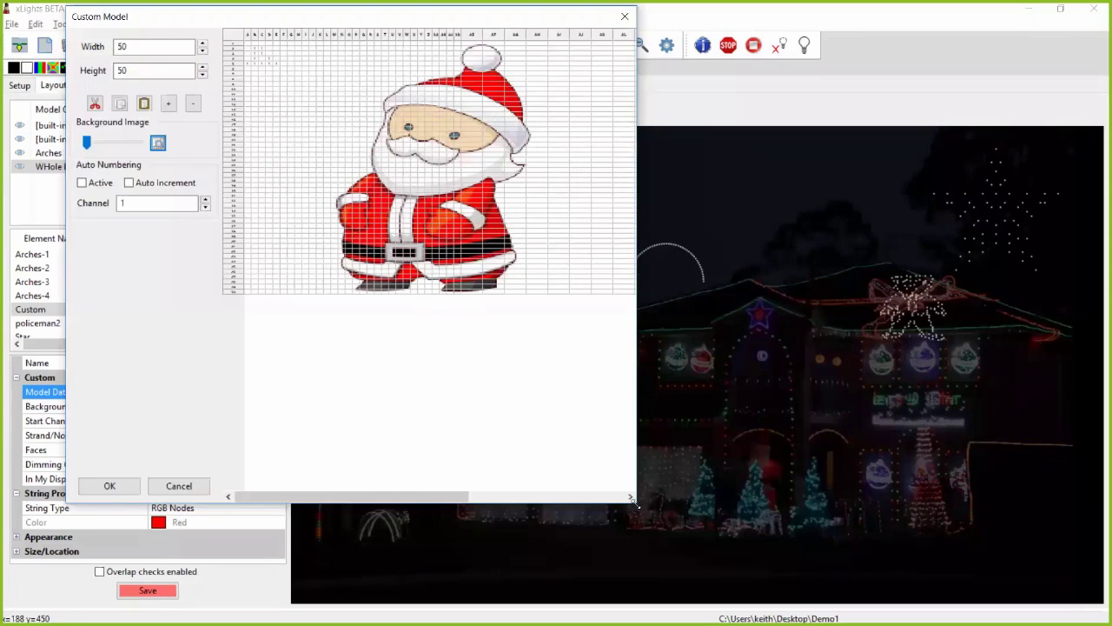
Step: Enlarge the Custom Model window and rescale the grid with evenly sized columns so the whole Santa fits in view
drag(1047, 602, 1048, 600)
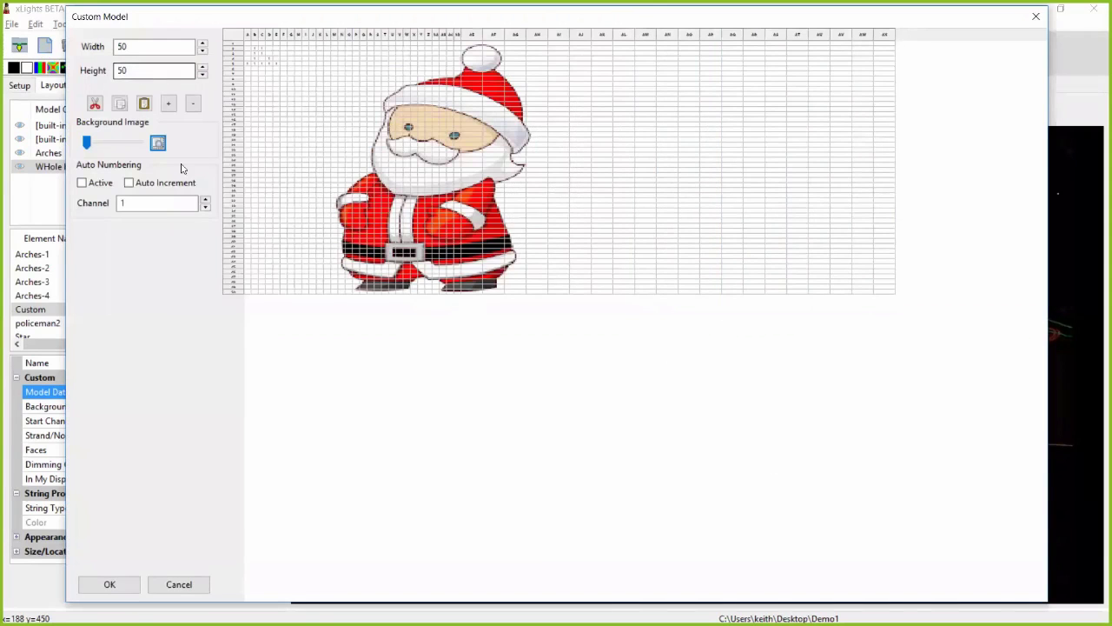
click(157, 143)
click(194, 104)
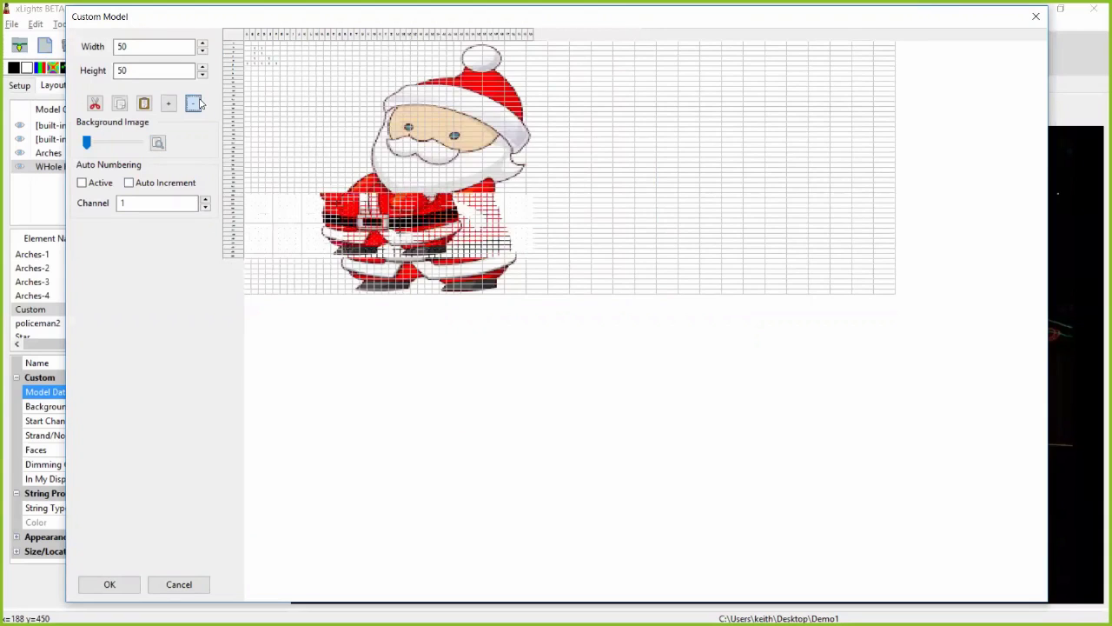
click(169, 104)
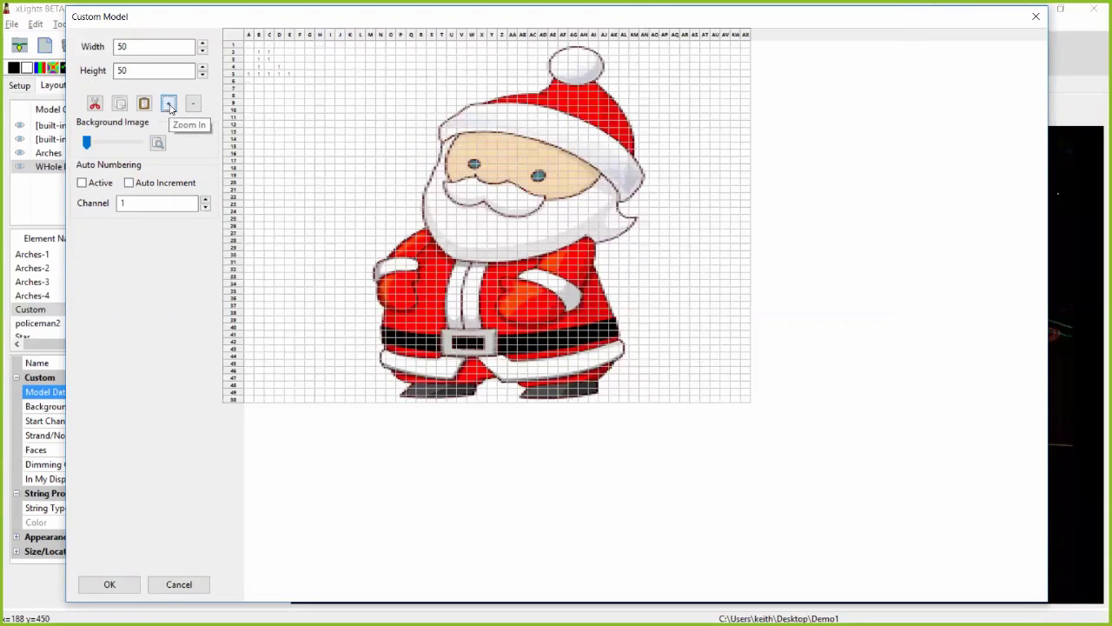
click(169, 105)
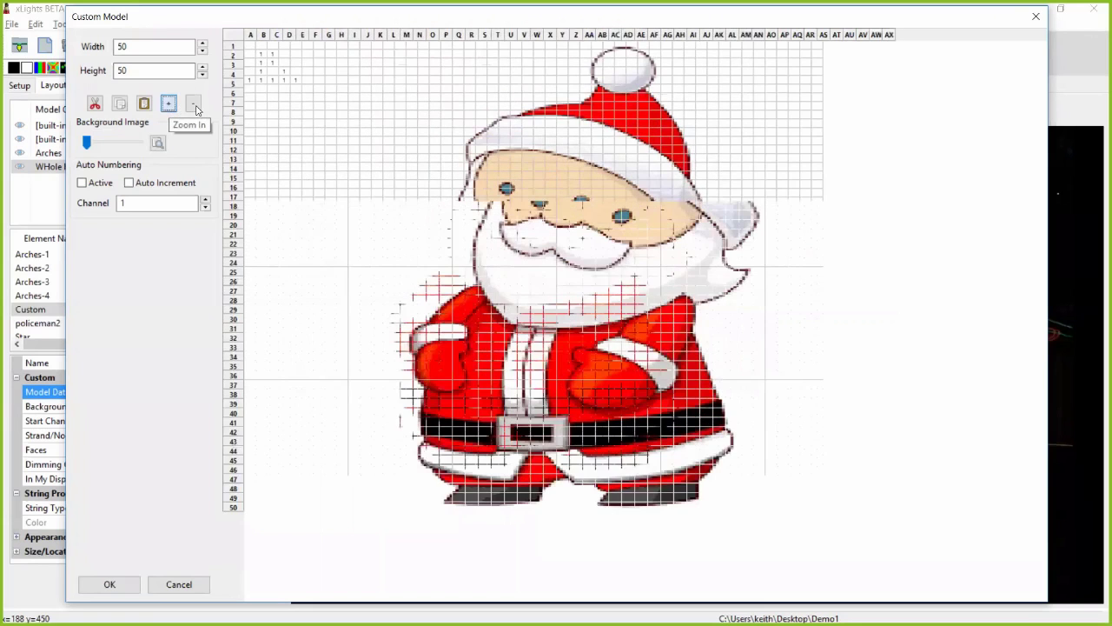
click(194, 104)
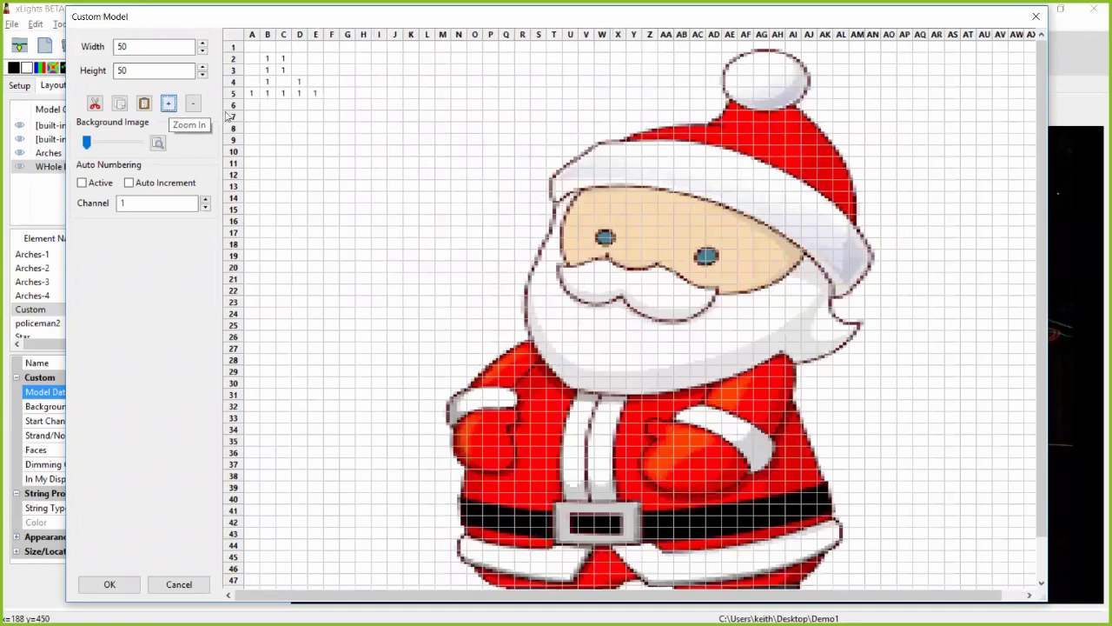
Step: Cut the existing node numbers out of cells A1 through E5
click(302, 85)
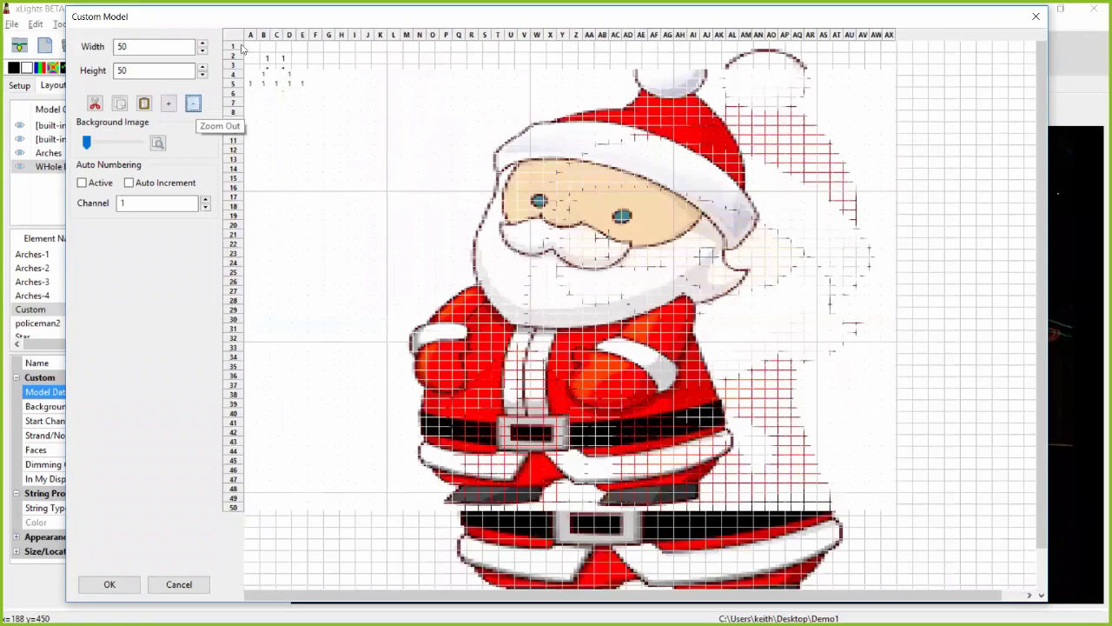
drag(249, 45, 303, 84)
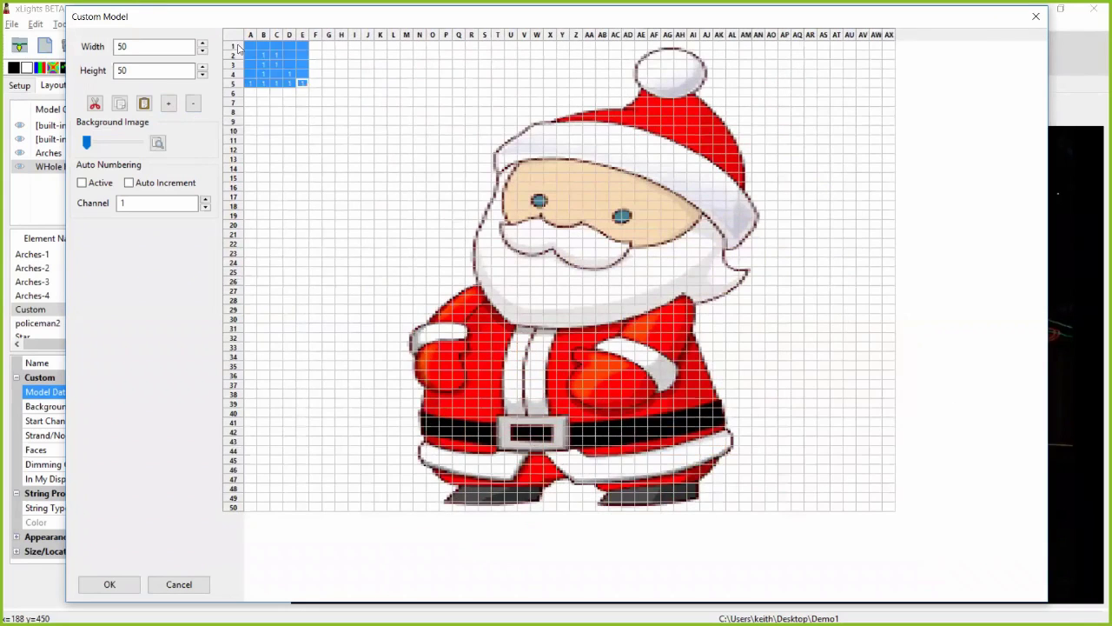
click(95, 102)
click(340, 111)
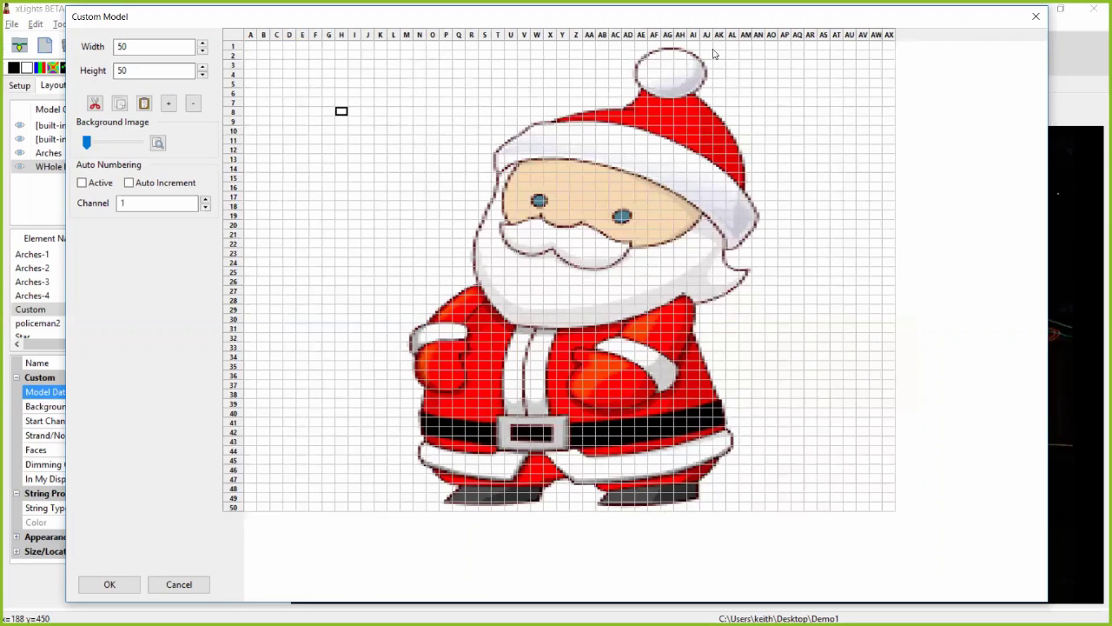
Step: Activate auto numbering with auto increment and place nodes 1 to 5 up the left edge of Santa's hat, from T14 to W9
click(94, 184)
click(143, 184)
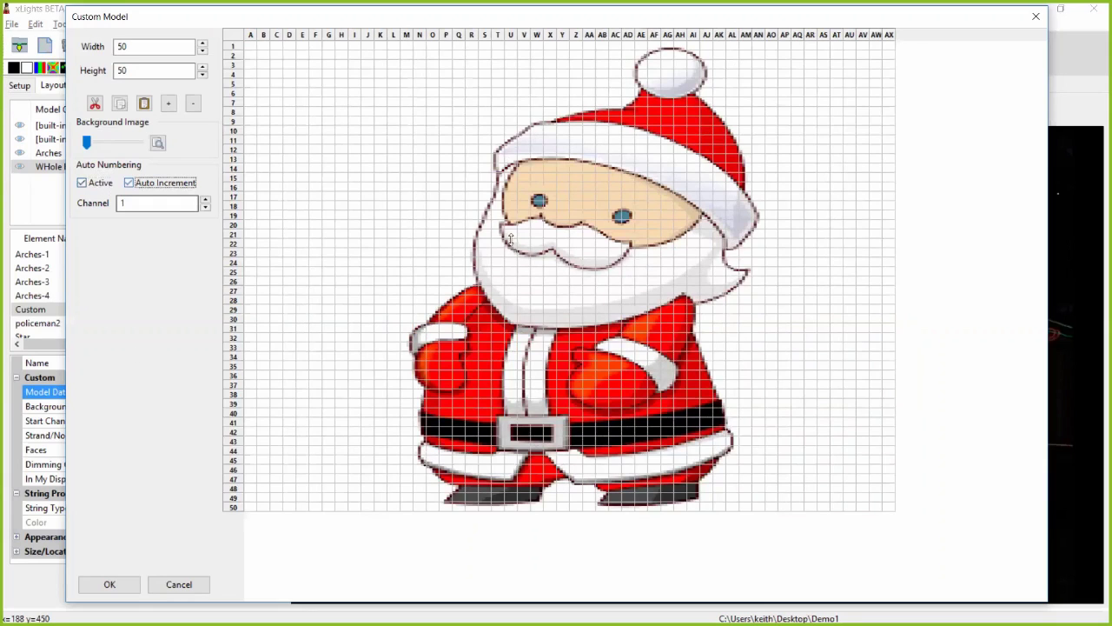
click(498, 167)
click(498, 148)
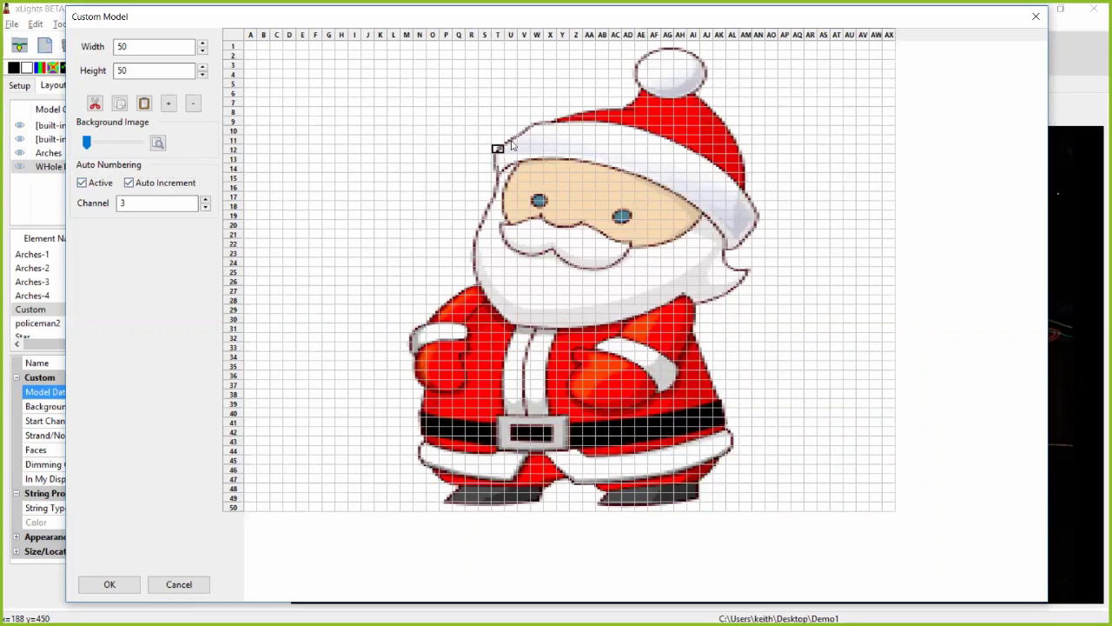
click(511, 139)
click(524, 132)
click(537, 121)
Step: Fade the background image and place nodes 6 to 9 along the hat's upper edge toward the pom-pom
drag(87, 143, 131, 142)
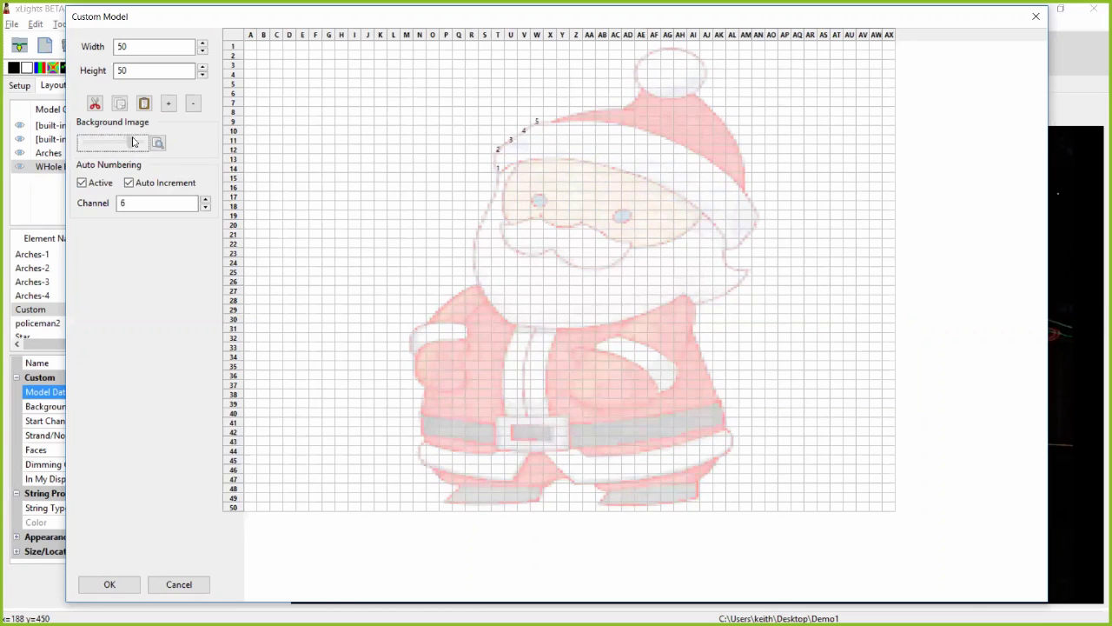
click(562, 119)
click(575, 111)
click(602, 111)
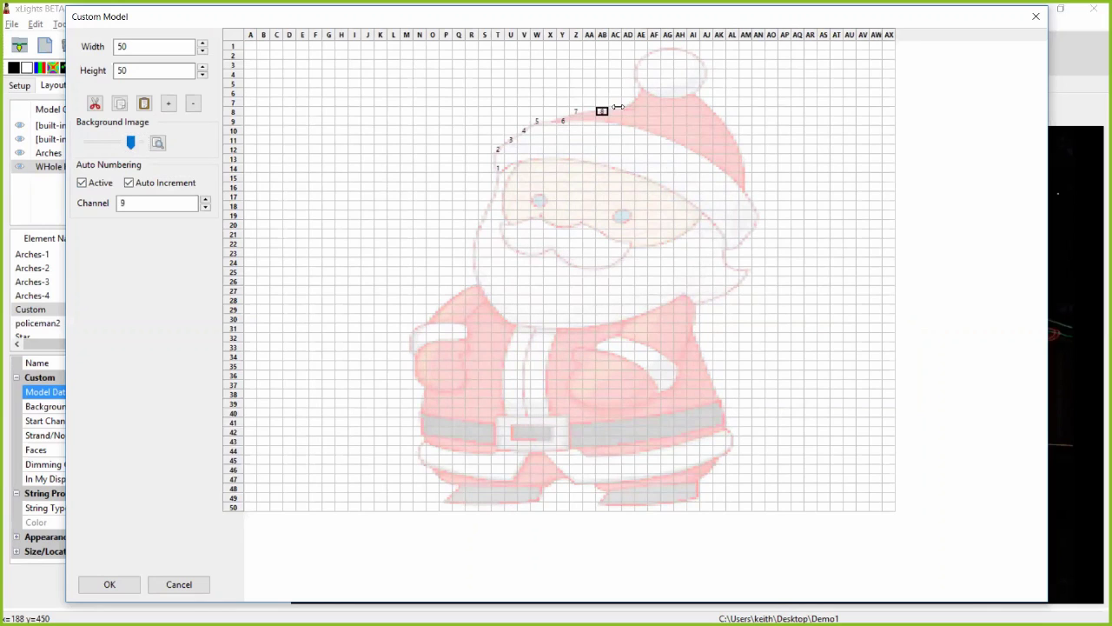
click(627, 112)
Step: Place nodes 10 to 14 up the pom-pom's left side, resetting the channel to 14 for the topmost cell, AG1
click(641, 93)
click(641, 72)
click(641, 65)
click(655, 55)
click(669, 46)
click(669, 45)
click(146, 202)
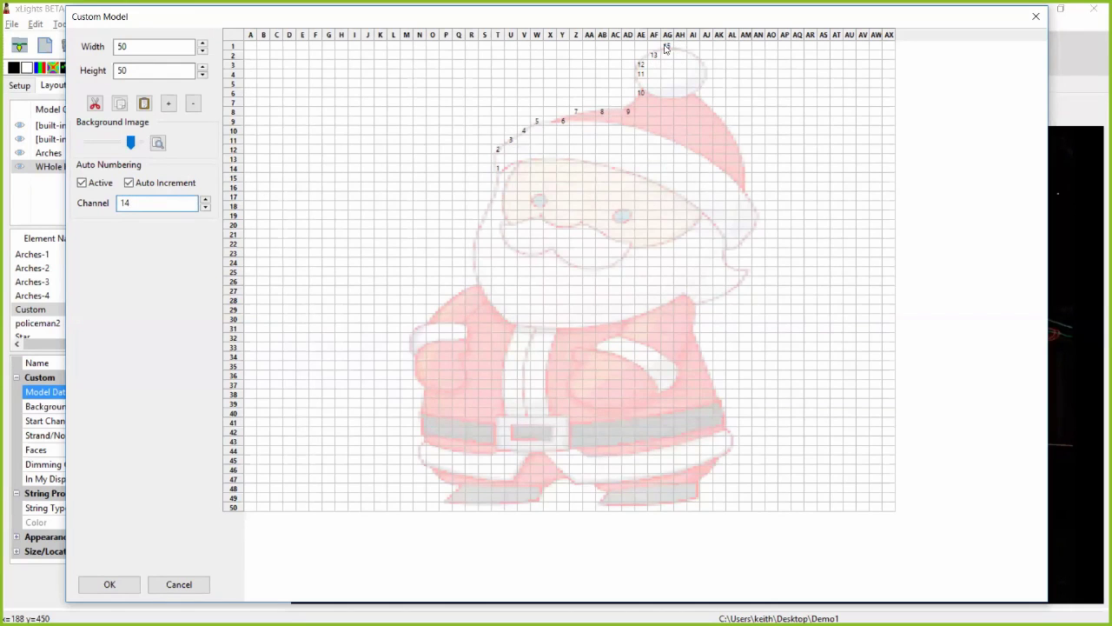
click(666, 47)
Step: Place nodes 15 to 18 down the right side of the pom-pom
click(693, 55)
click(706, 65)
click(707, 83)
click(693, 92)
Step: Place nodes 19 to 23 down the right edge of the red part of the hat
click(720, 113)
click(731, 121)
click(733, 140)
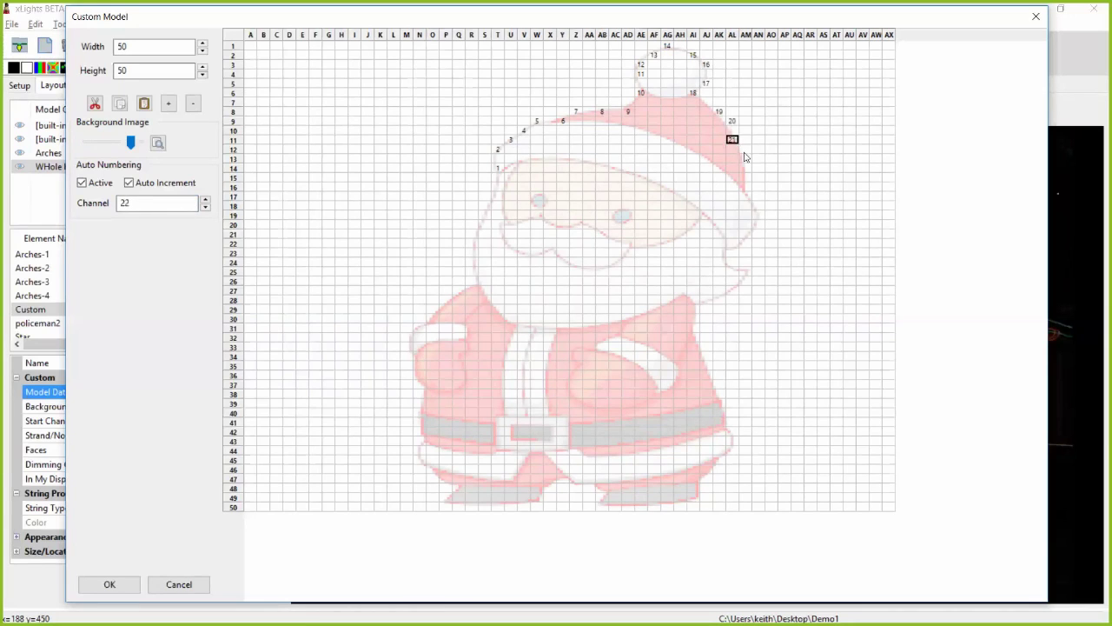
click(744, 158)
click(747, 178)
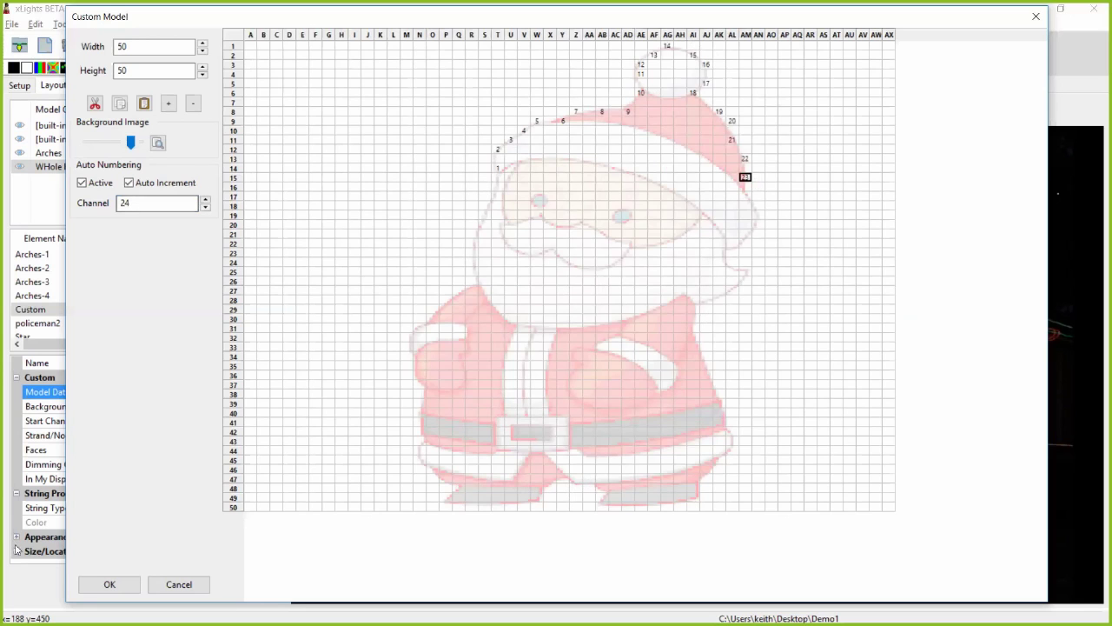
Step: Accept the traced Santa node data and shrink the Custom model slightly in the layout
click(97, 585)
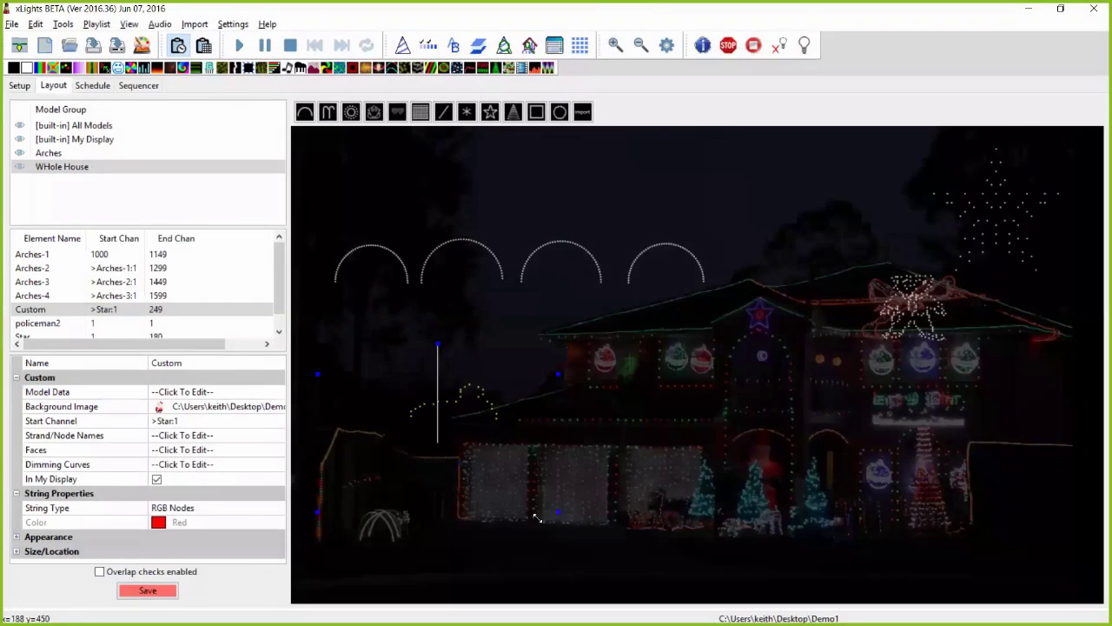
mouse_move(537, 518)
mouse_down()
mouse_move(499, 526)
mouse_move(534, 510)
mouse_up()
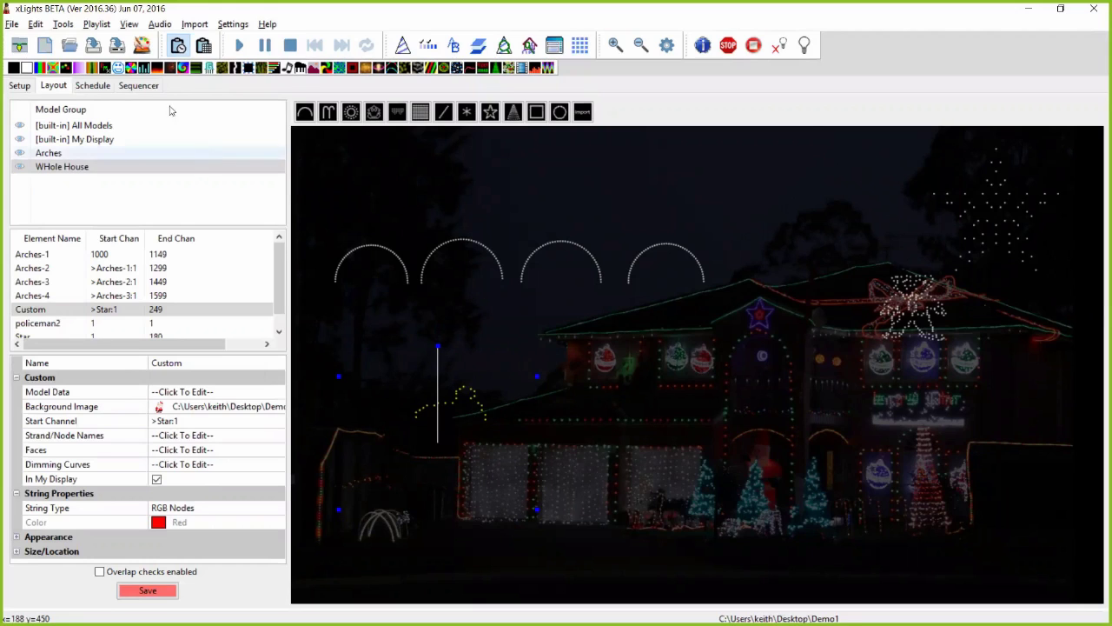
Step: Start Generate Custom Model processing with the model type set to Static Lights
click(63, 23)
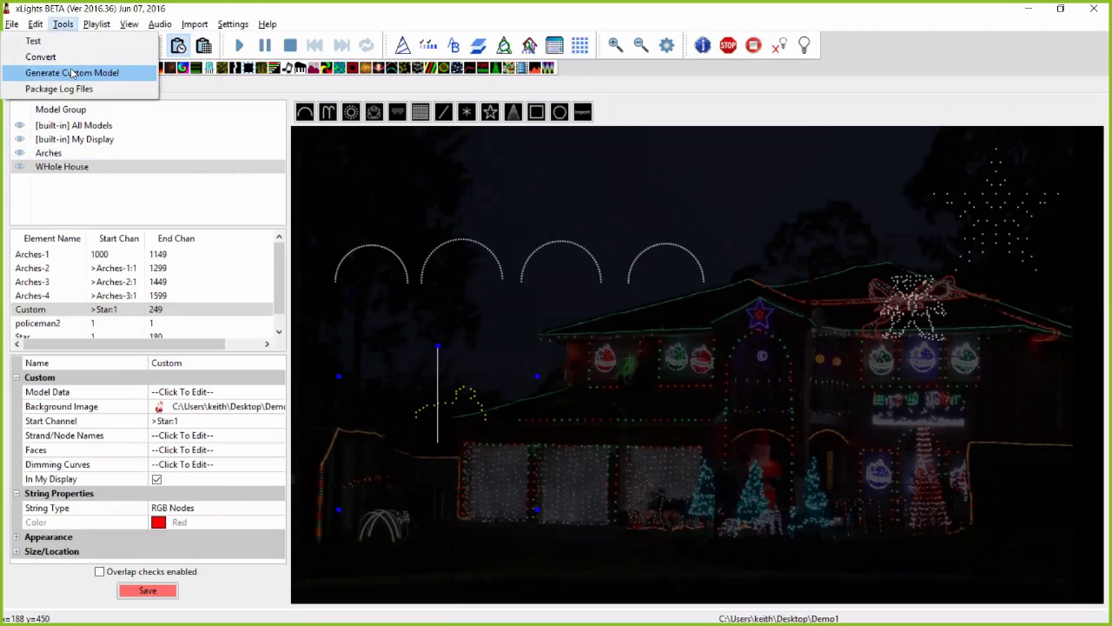
click(74, 73)
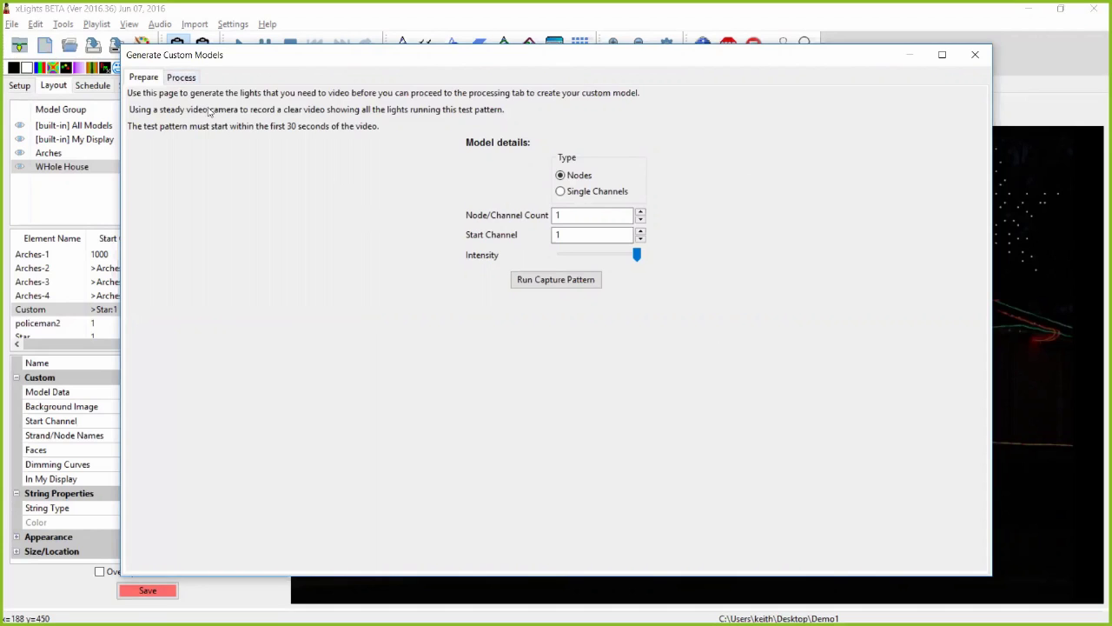
click(182, 78)
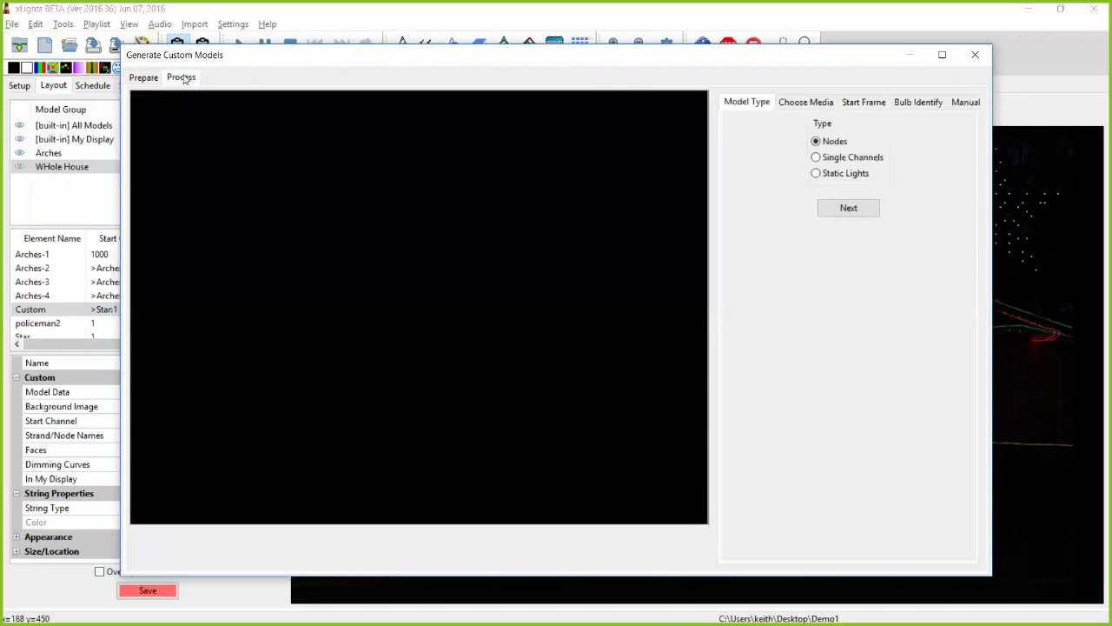
click(830, 177)
click(844, 212)
Step: Load Image-1.jpg from Desktop\XLightsTestConfigs\SnowTests as the picture of the static lights model
click(965, 140)
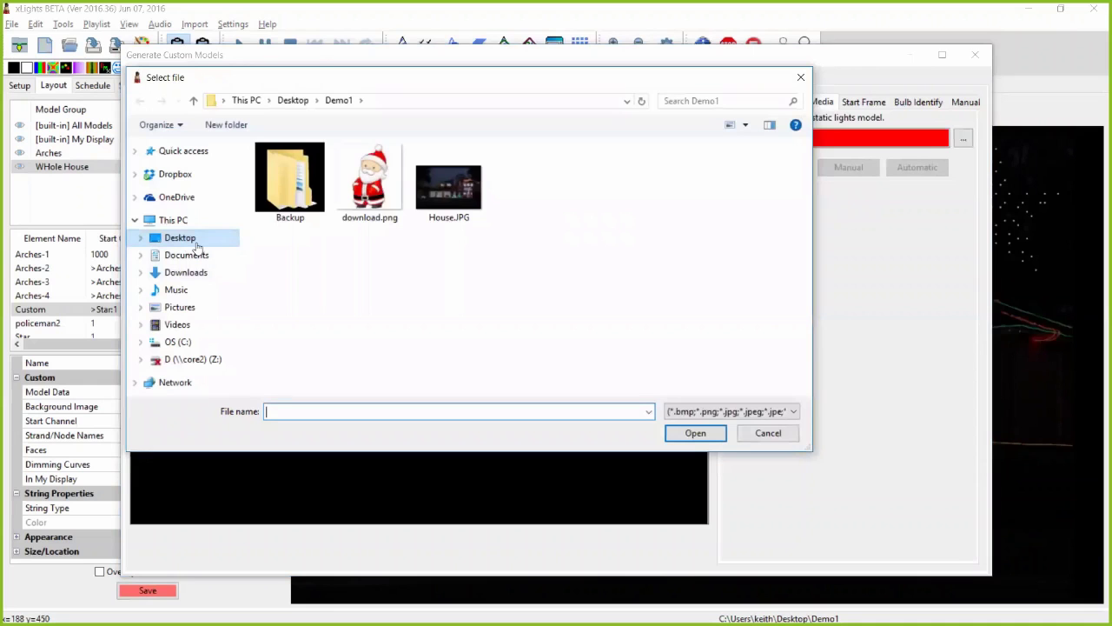
click(196, 242)
double_click(681, 278)
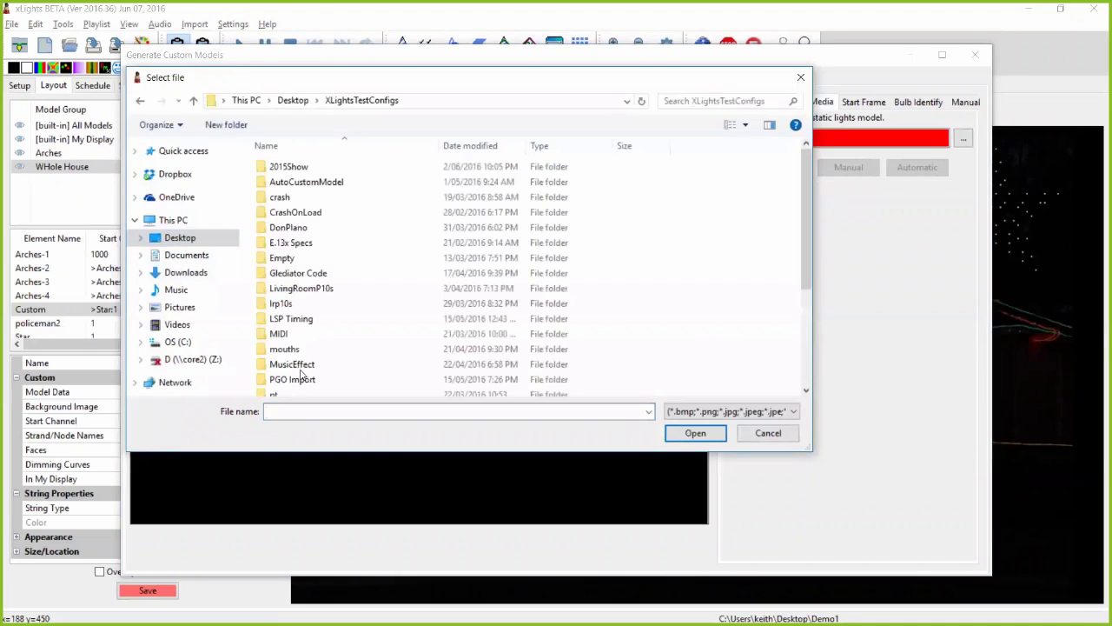
scroll(302, 376, down, 4)
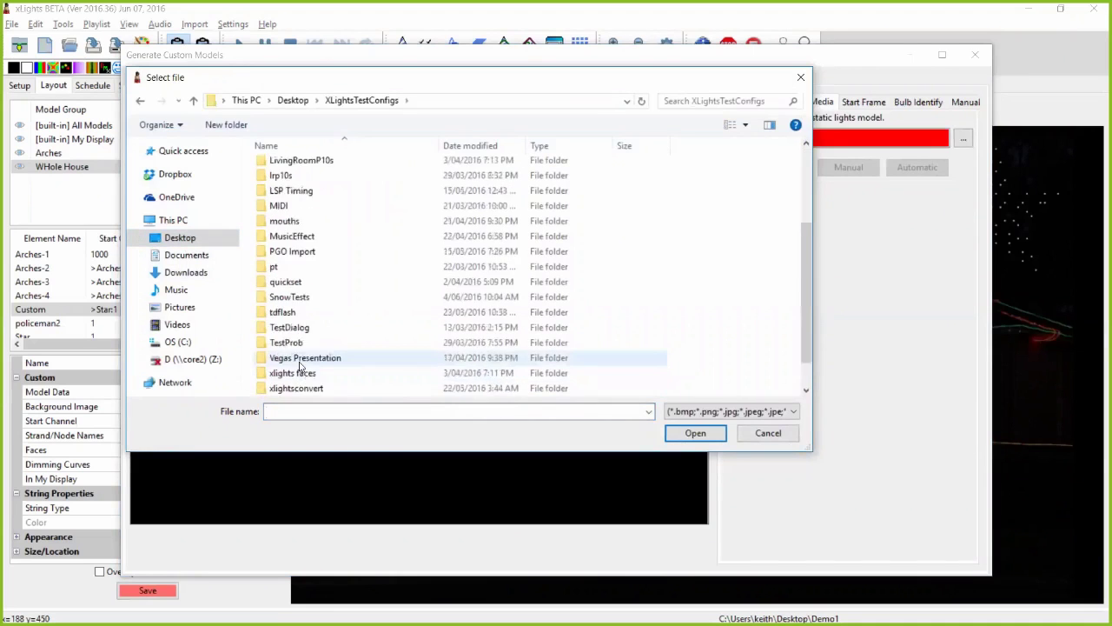
double_click(291, 266)
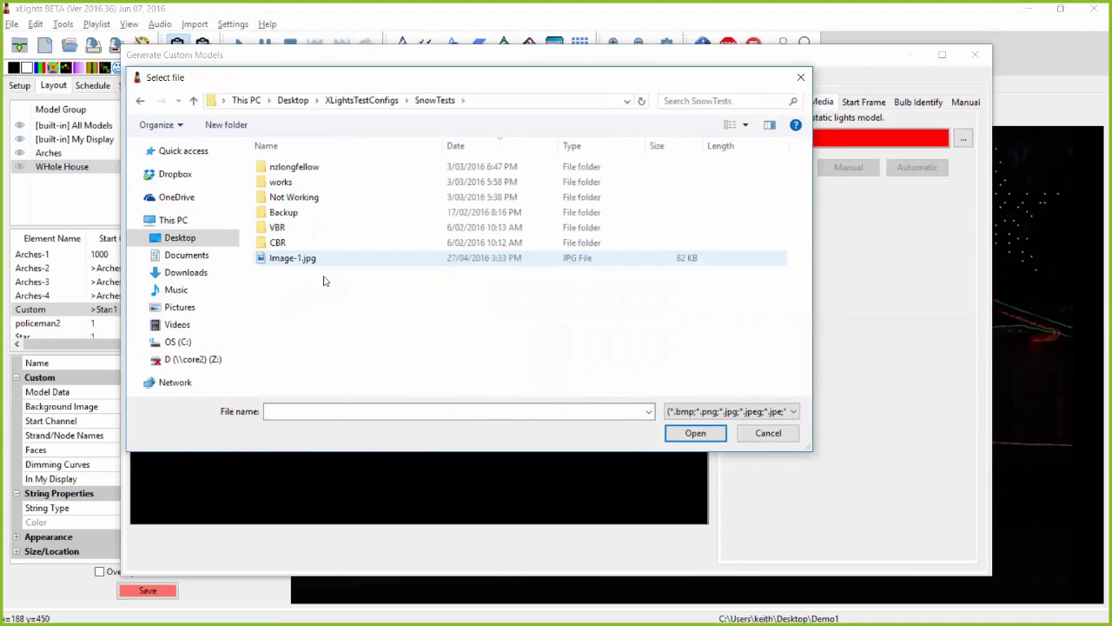
click(306, 267)
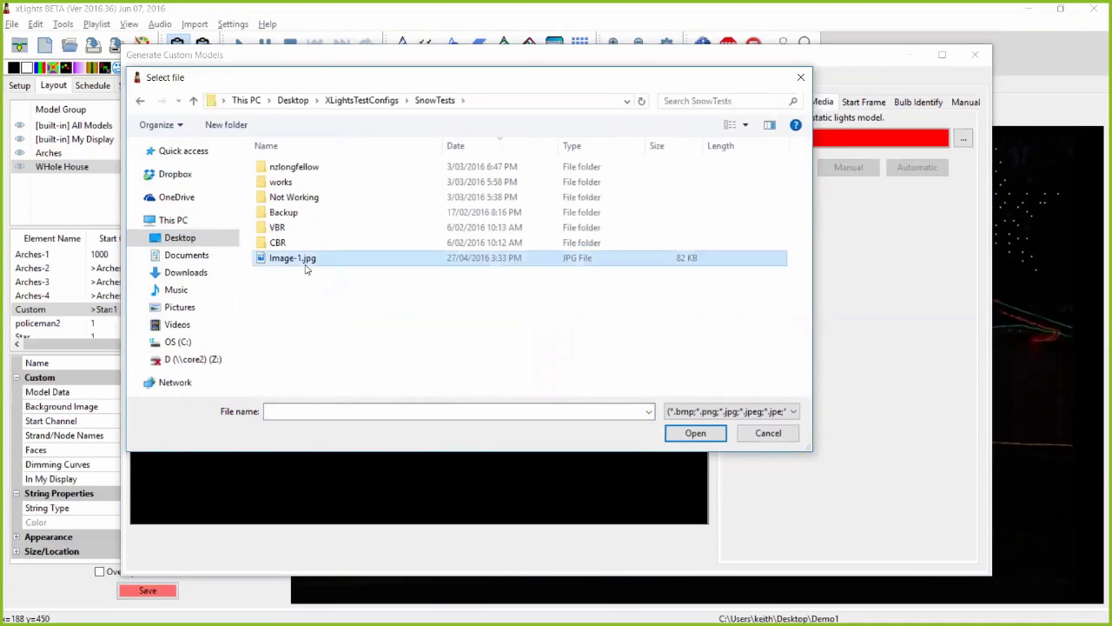
double_click(306, 268)
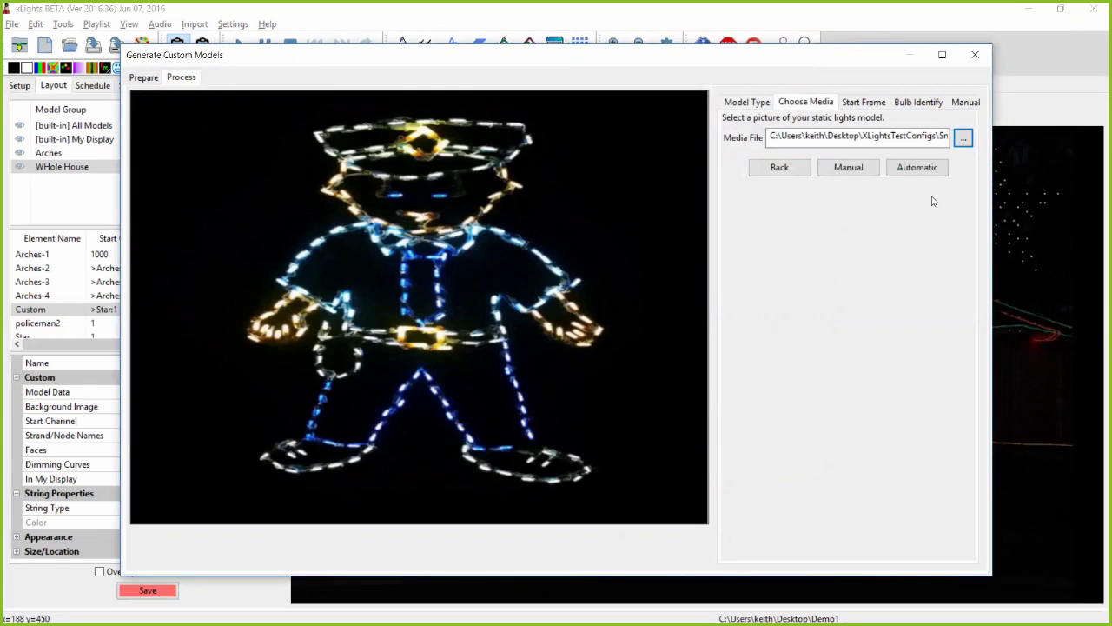
Step: Manually place bulbs up one side of the policeman from sleeve to cap and generate the model grid
click(867, 171)
click(859, 173)
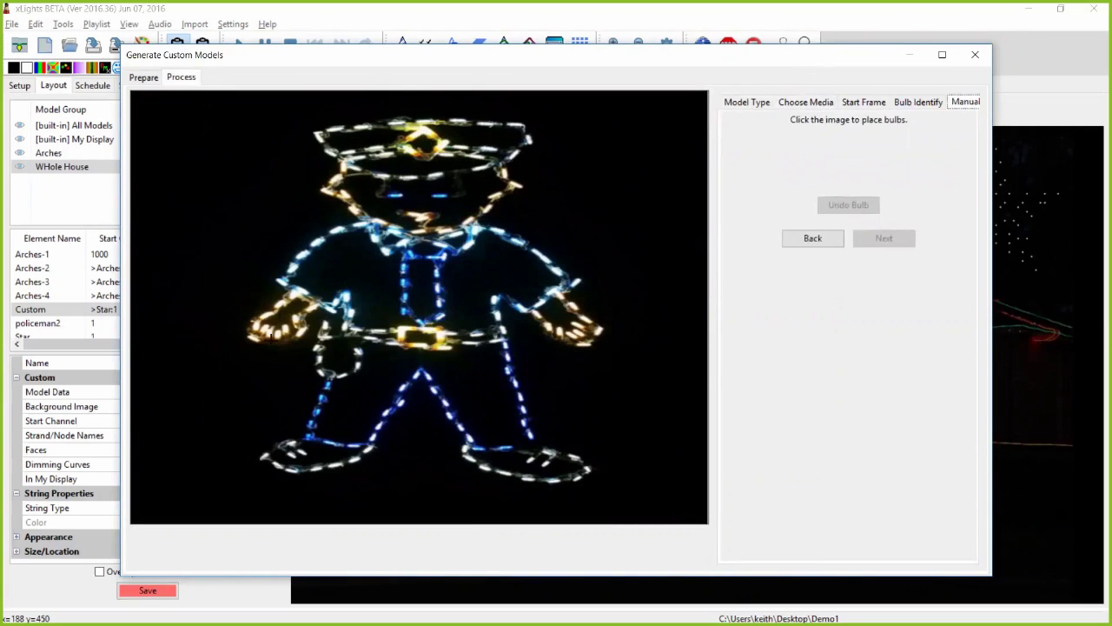
click(282, 281)
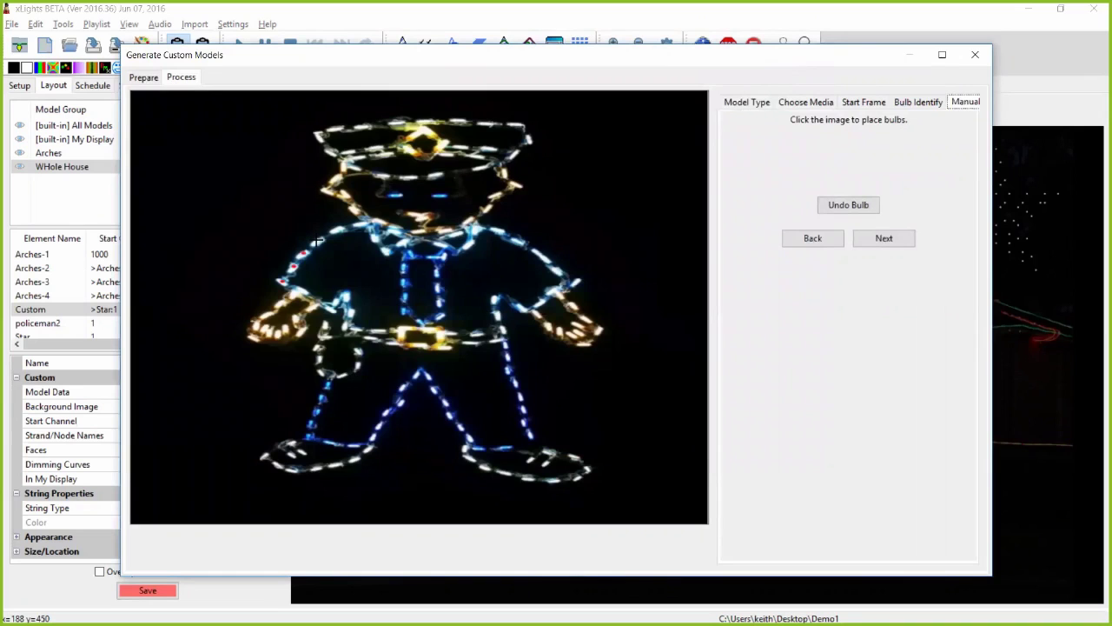
click(318, 242)
click(841, 209)
click(882, 238)
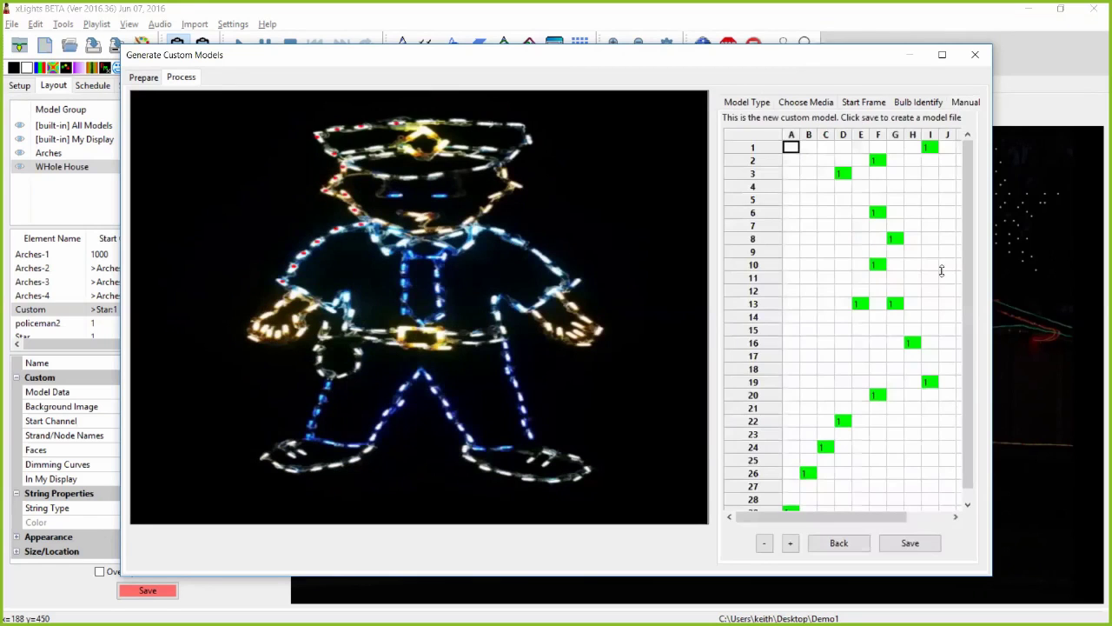
Step: Zoom out the manually built model's grid, cancel saving it and return to the media selection
click(765, 543)
click(765, 543)
click(770, 543)
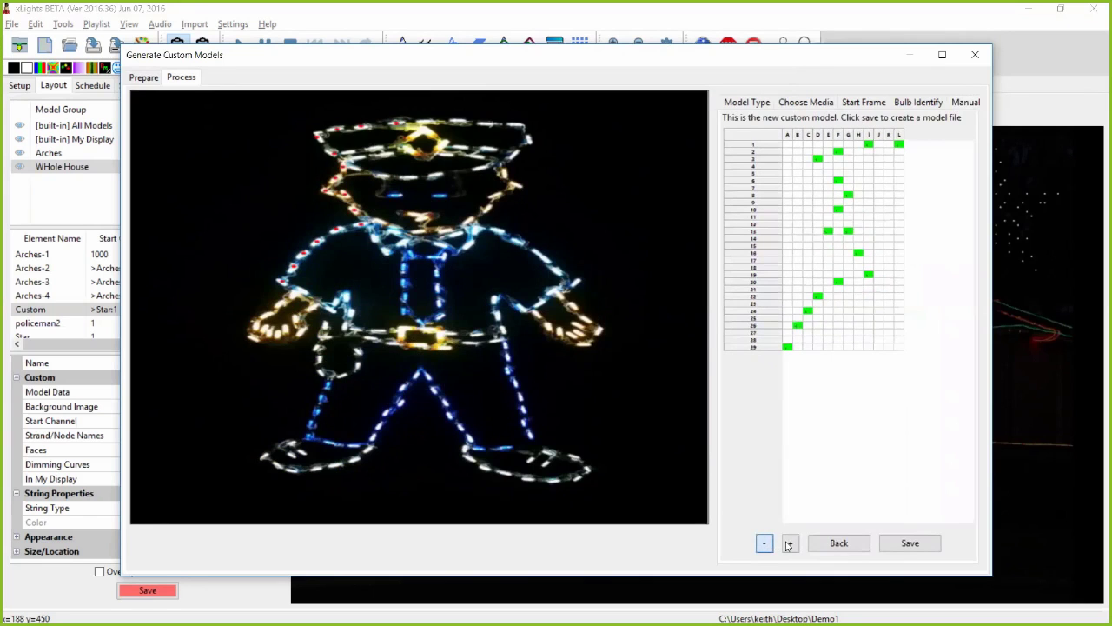
click(910, 543)
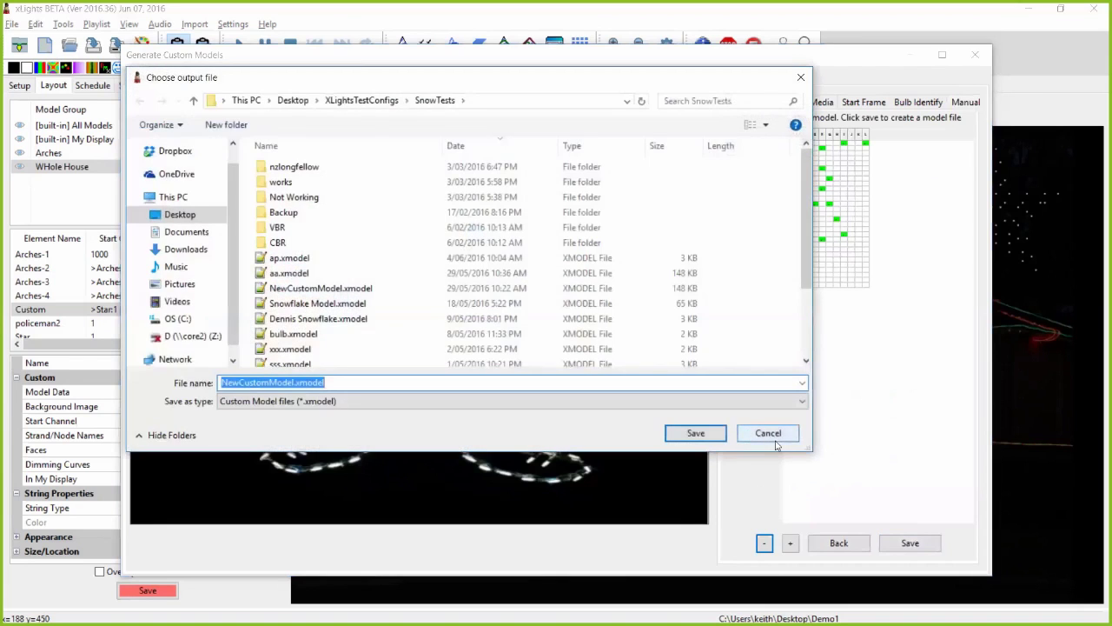
click(768, 435)
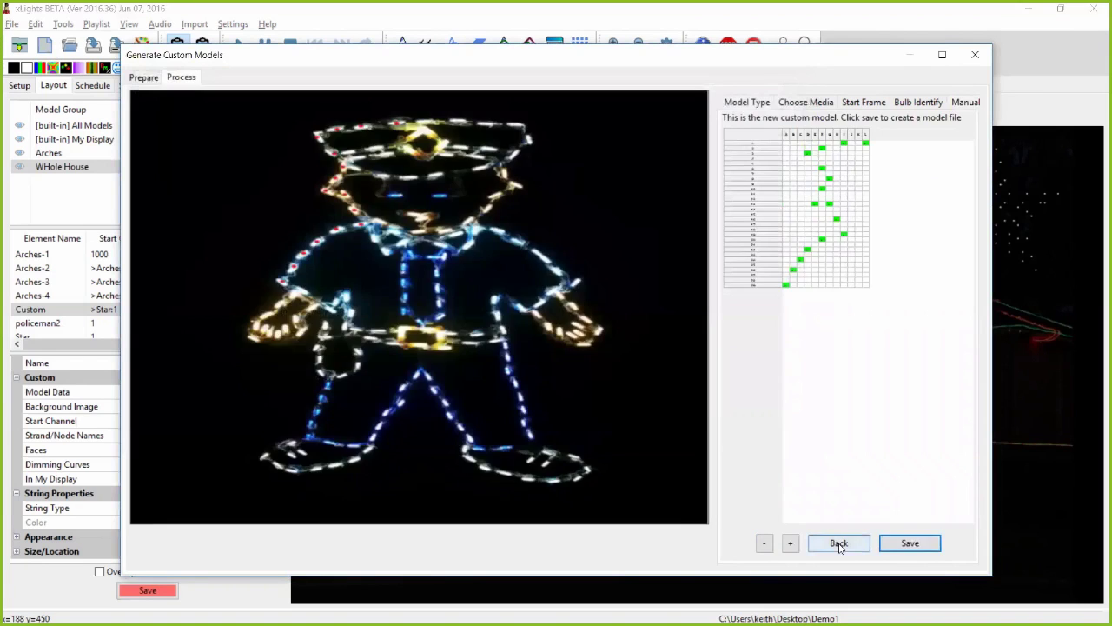
click(839, 544)
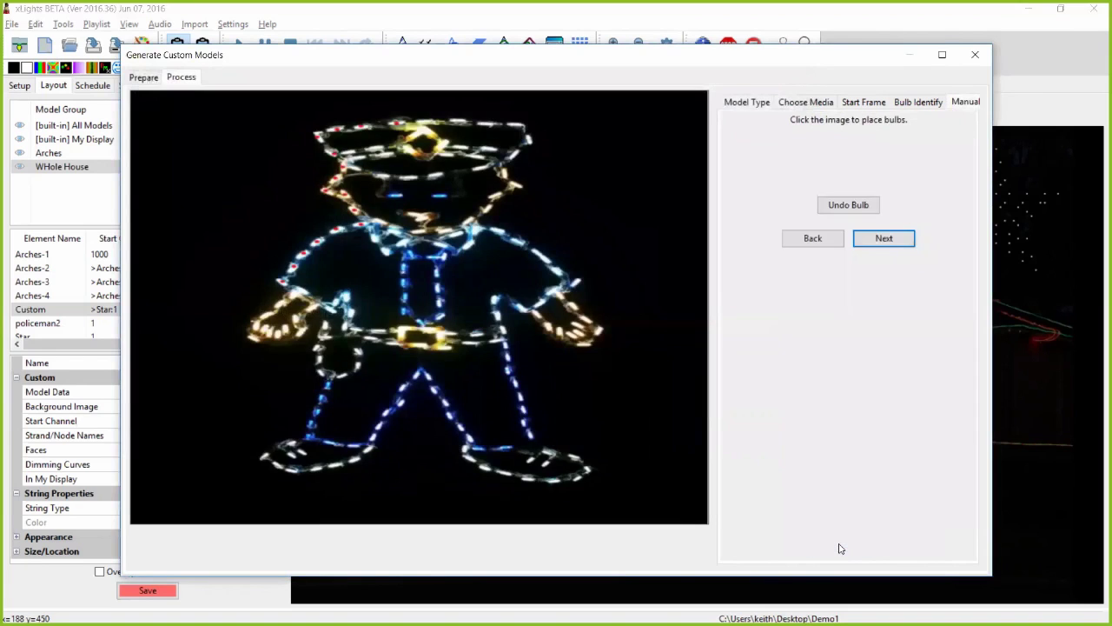
click(824, 239)
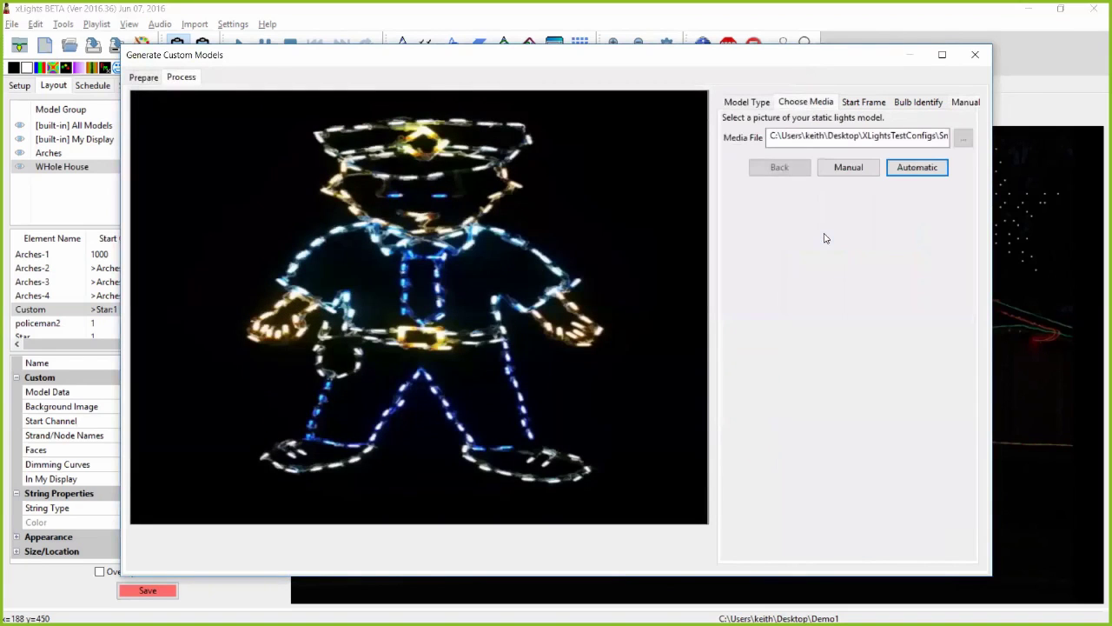
Step: Detect the policeman's bulbs automatically with sensitivity 183 and generate the custom model grid
click(912, 169)
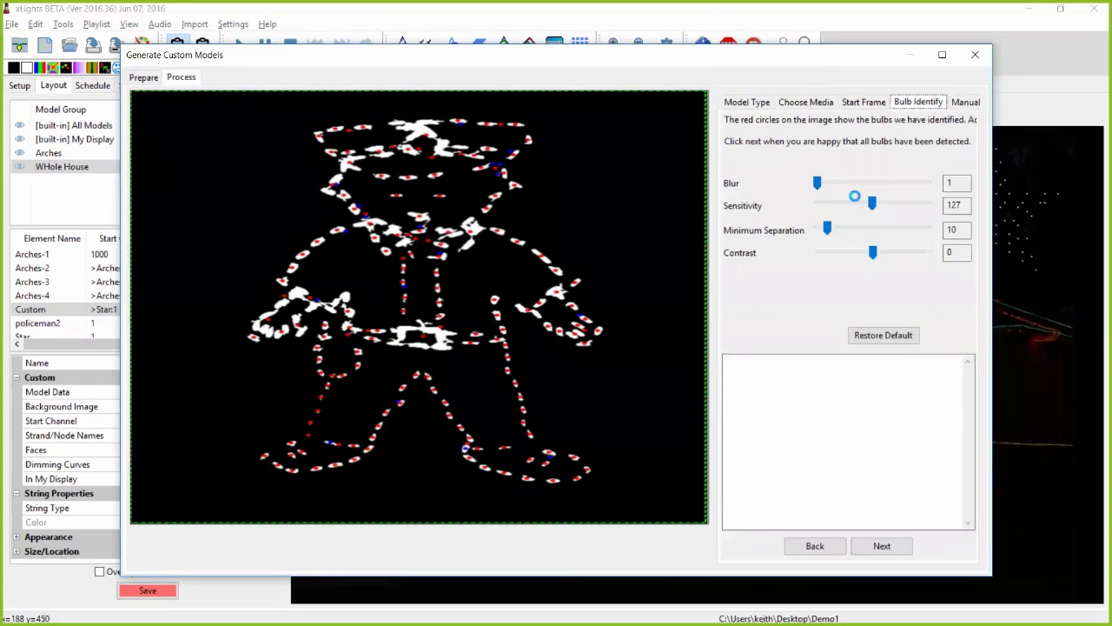
mouse_move(872, 202)
mouse_down()
mouse_move(837, 201)
mouse_move(891, 199)
mouse_up()
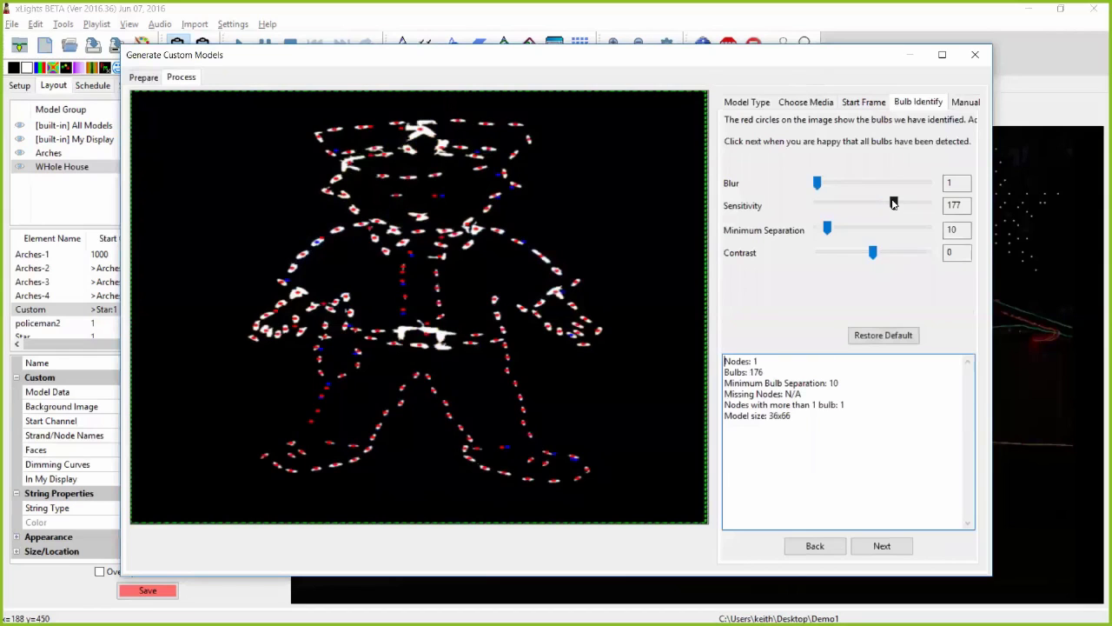
drag(893, 203, 898, 203)
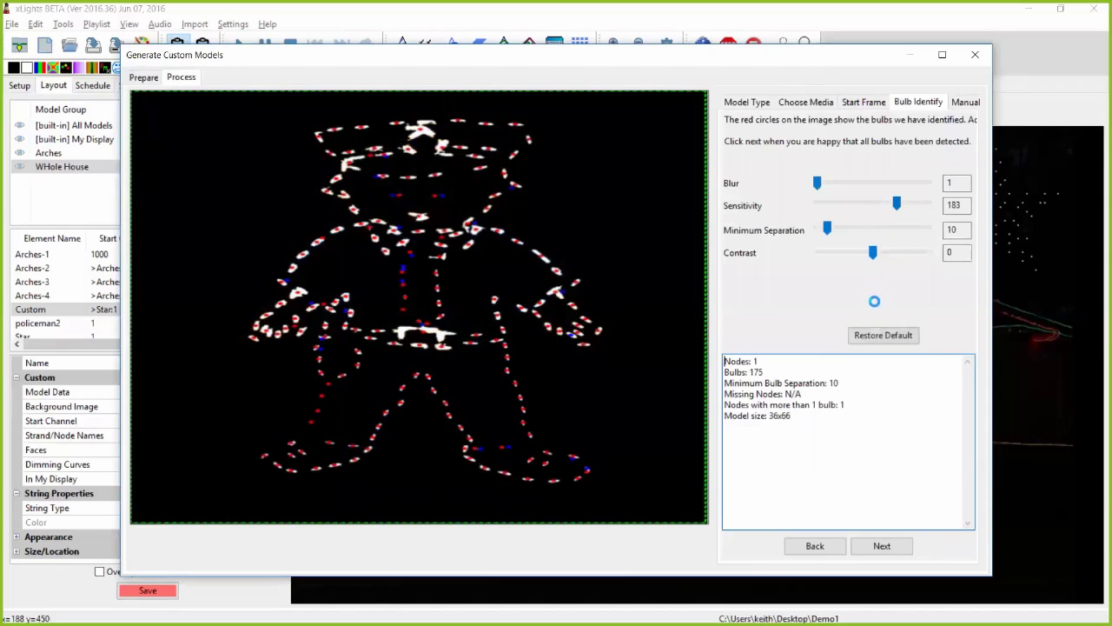
click(881, 546)
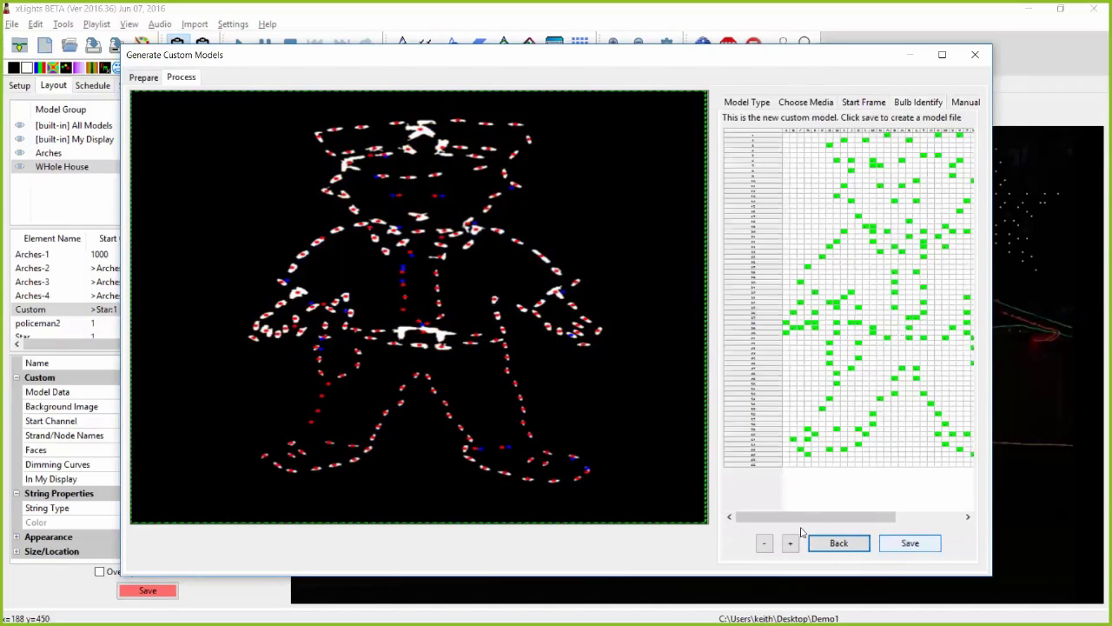
click(764, 543)
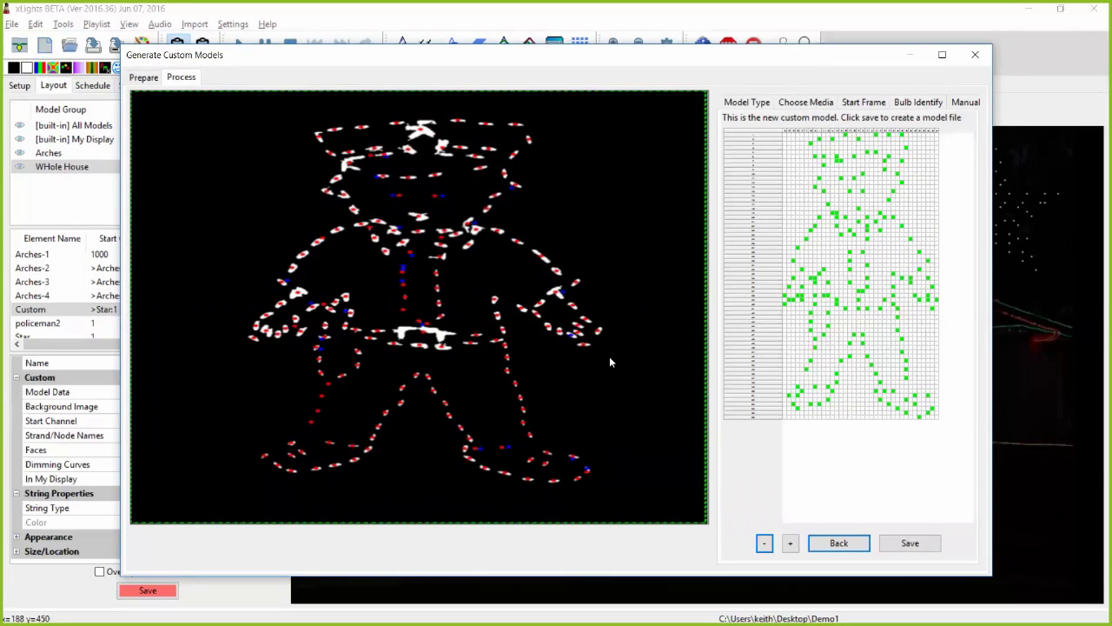
Step: Save the generated policeman model as p1 in the Desktop\Demo1 folder
click(910, 543)
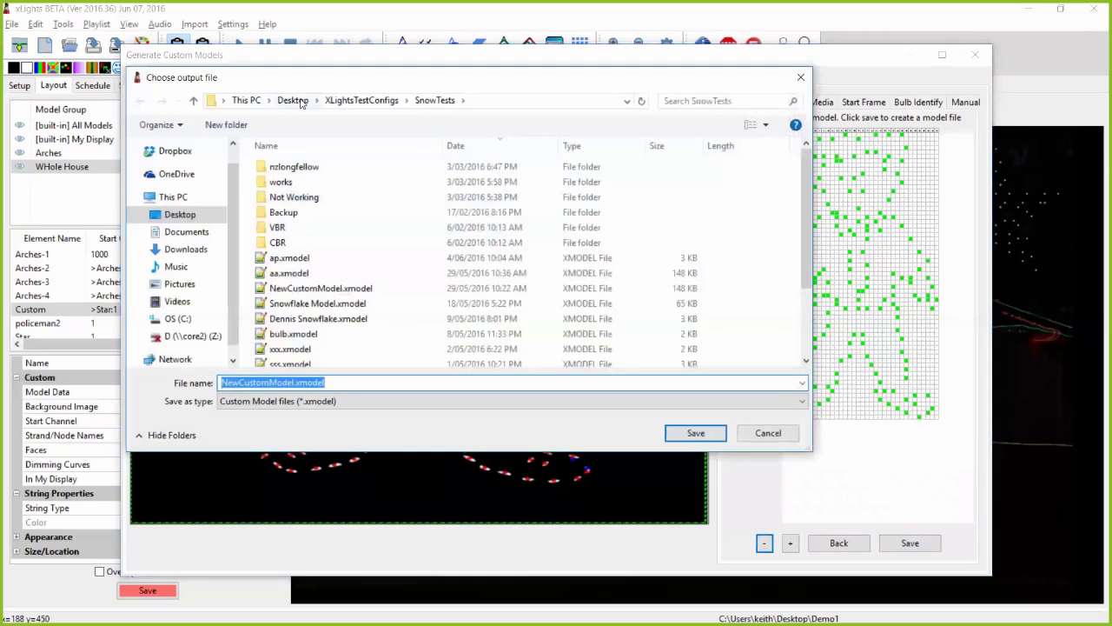
click(318, 100)
click(313, 133)
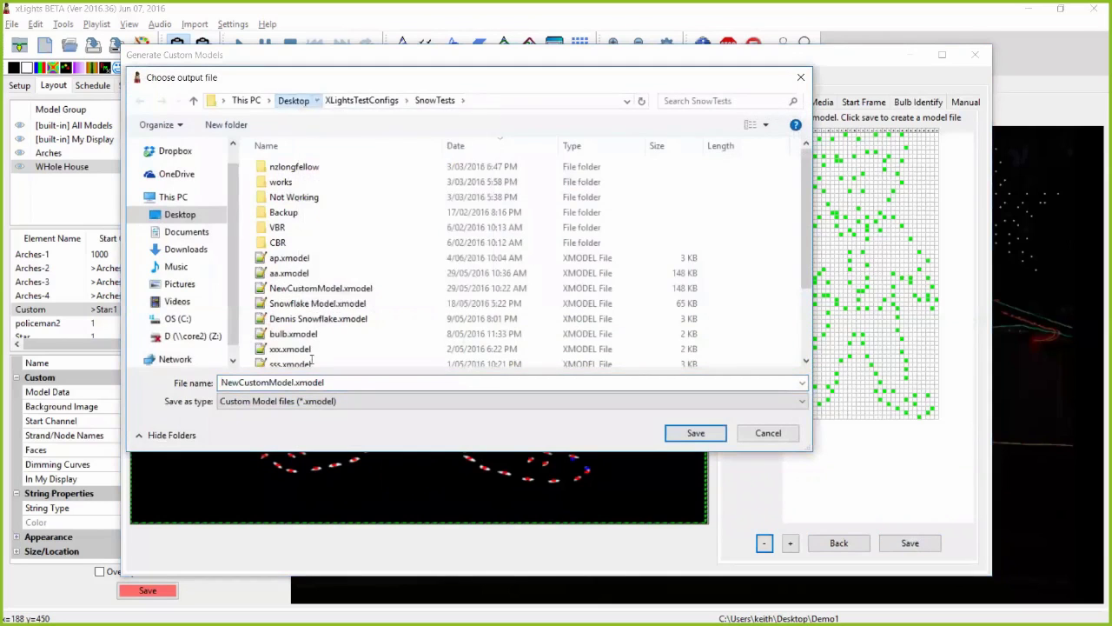
double_click(292, 382)
click(292, 383)
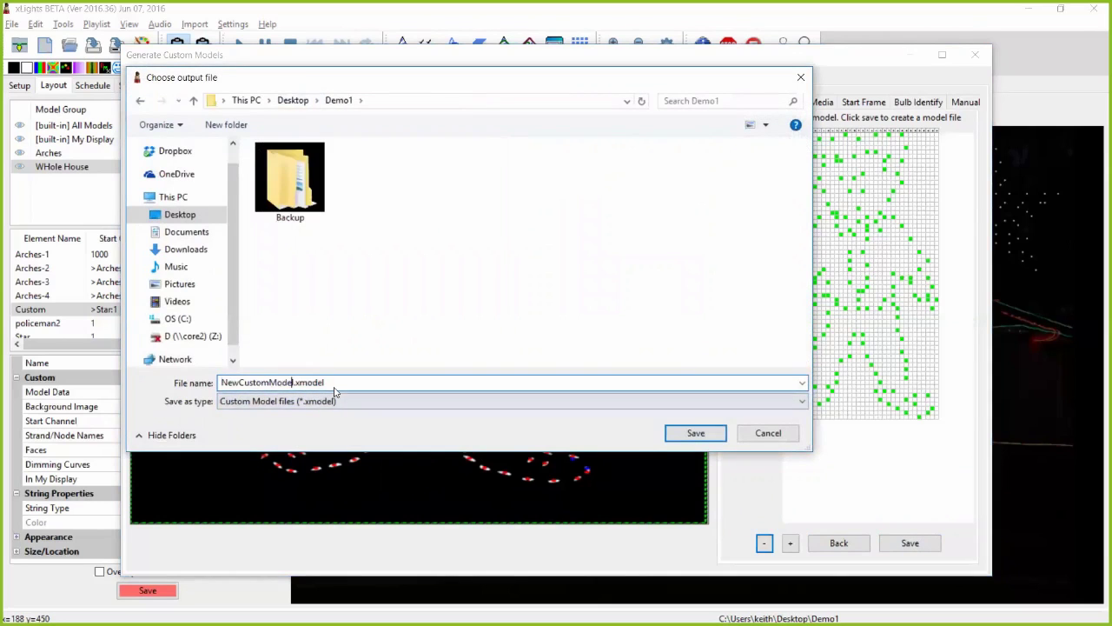
key(shift+Home)
text(p1)
key(Return)
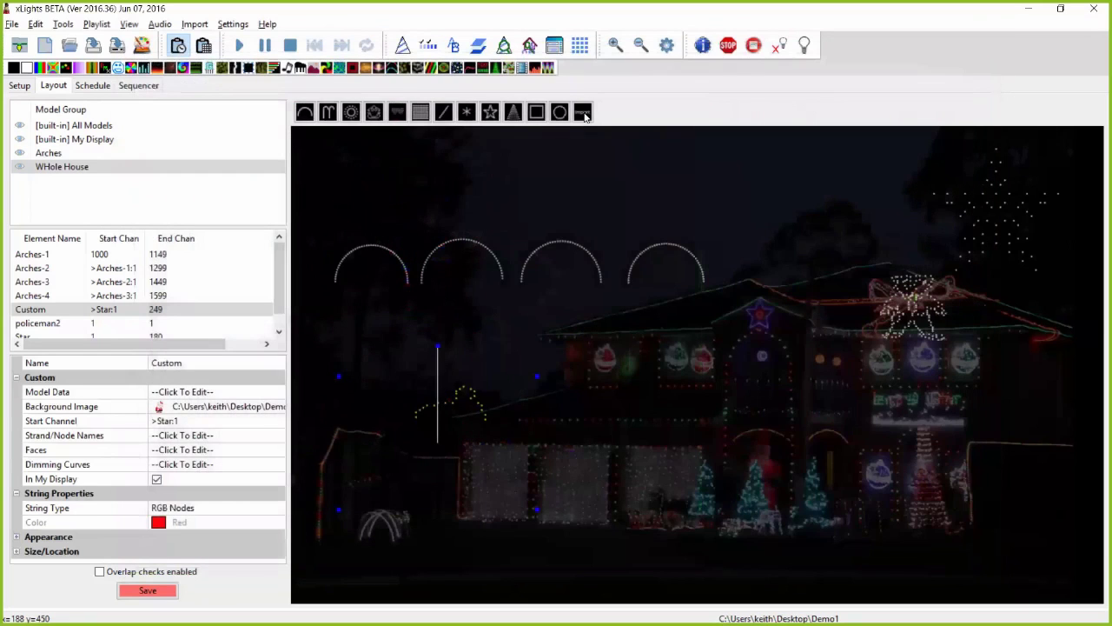
Step: Import the p1 model into the layout and position it in the sky above the roof
click(725, 293)
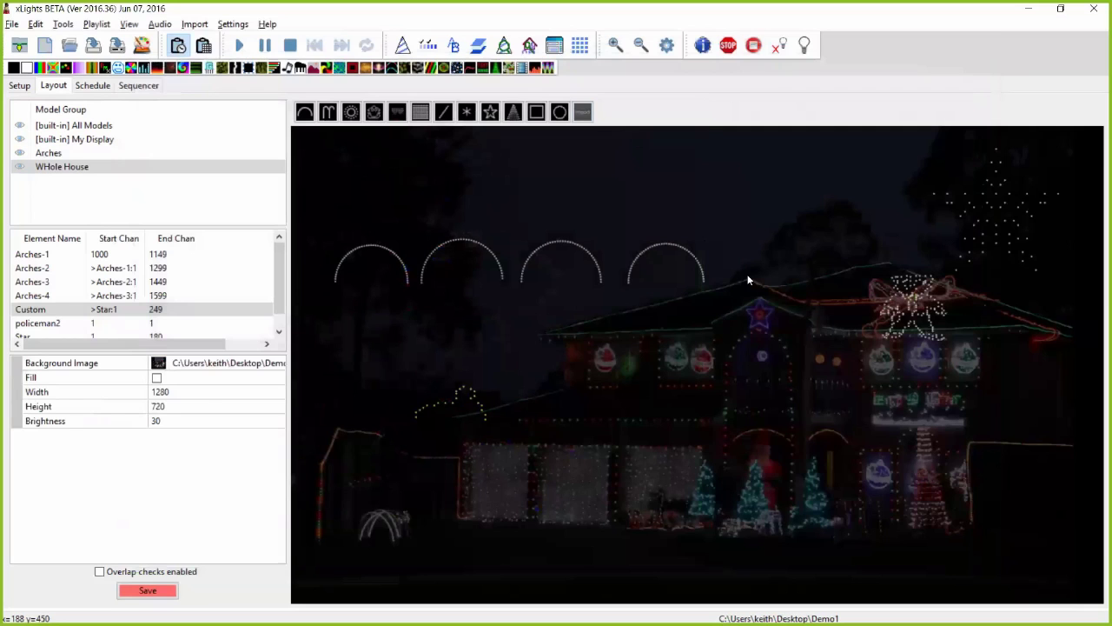
click(747, 278)
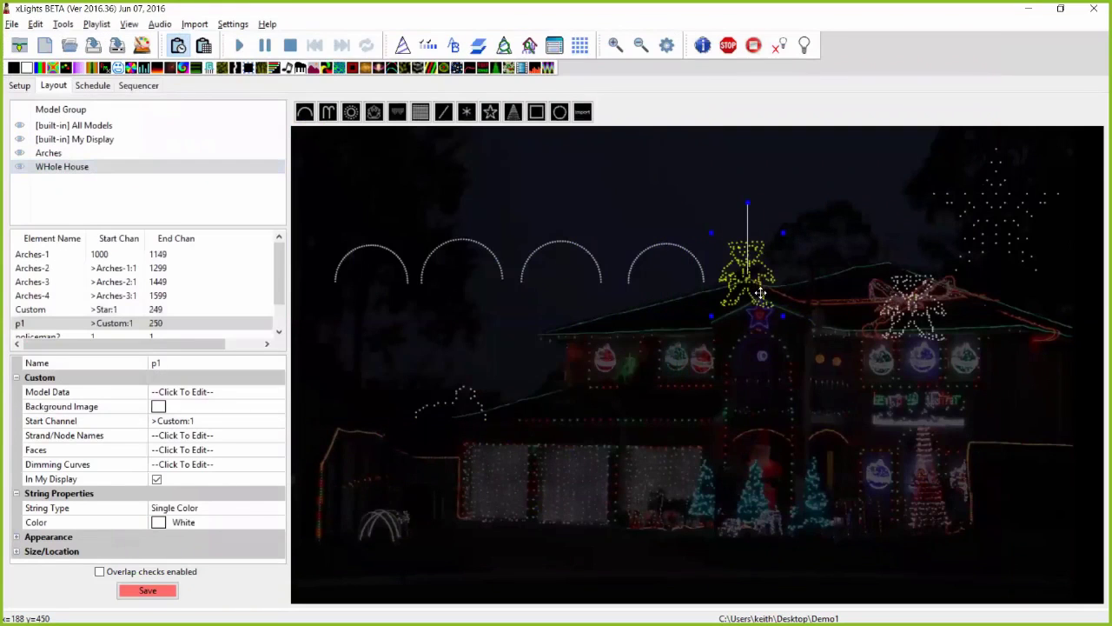
drag(762, 279, 810, 236)
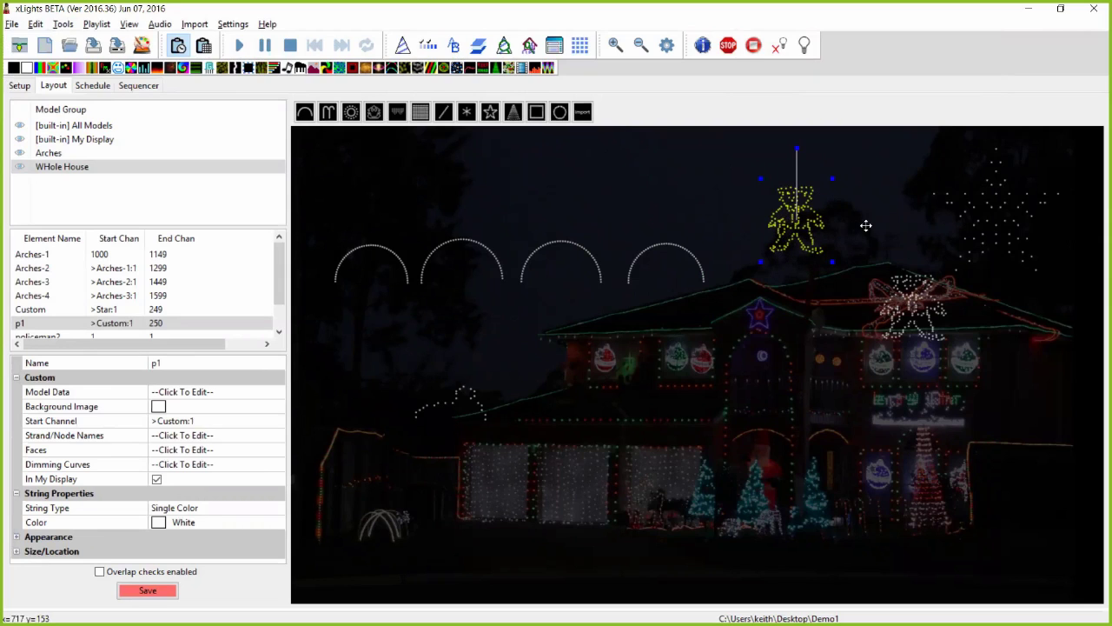
Step: Open the custom model generator, go to processing and continue with Nodes as the model type
click(63, 24)
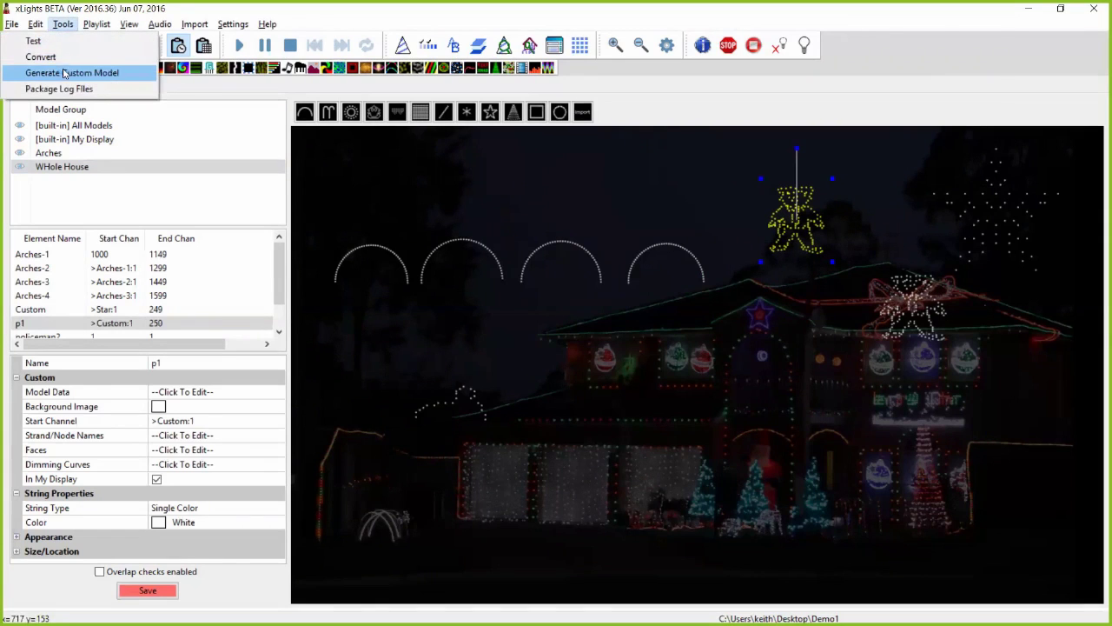
click(66, 73)
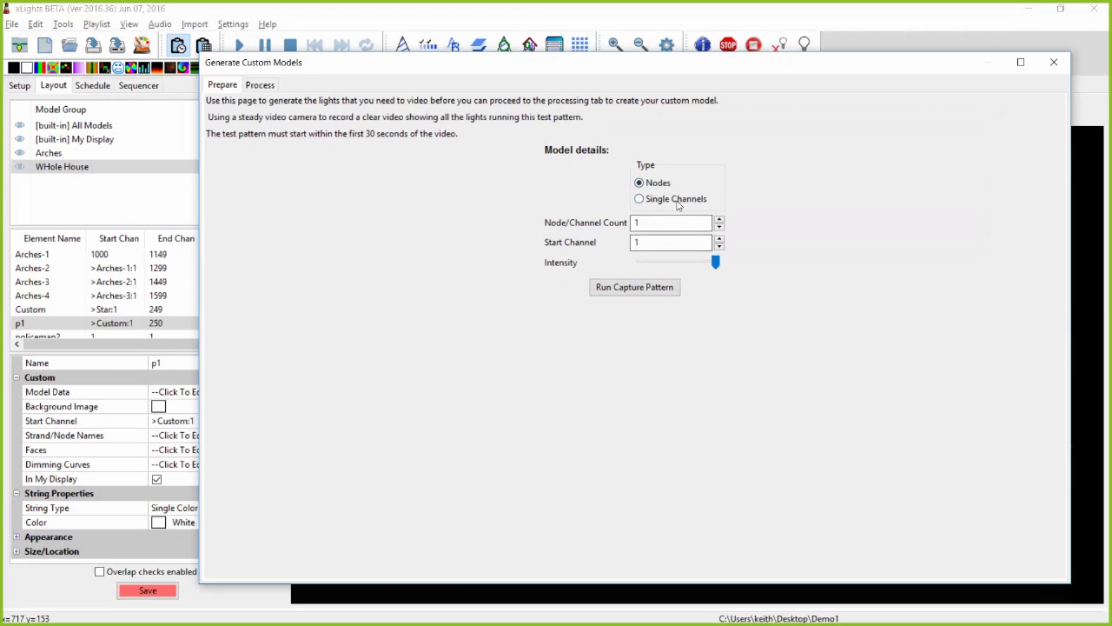
click(654, 223)
click(633, 243)
click(260, 85)
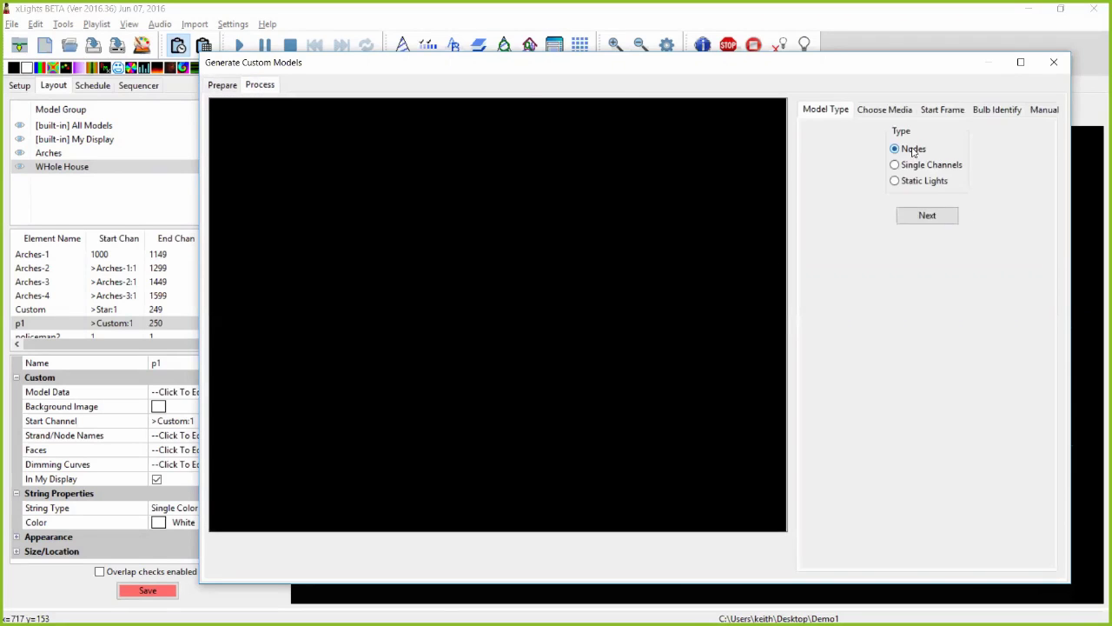
click(924, 217)
Step: Load the Produce MP4 recording from the Desktop\XLightsTestConfigs\SnowTests folder as the media file
click(1042, 146)
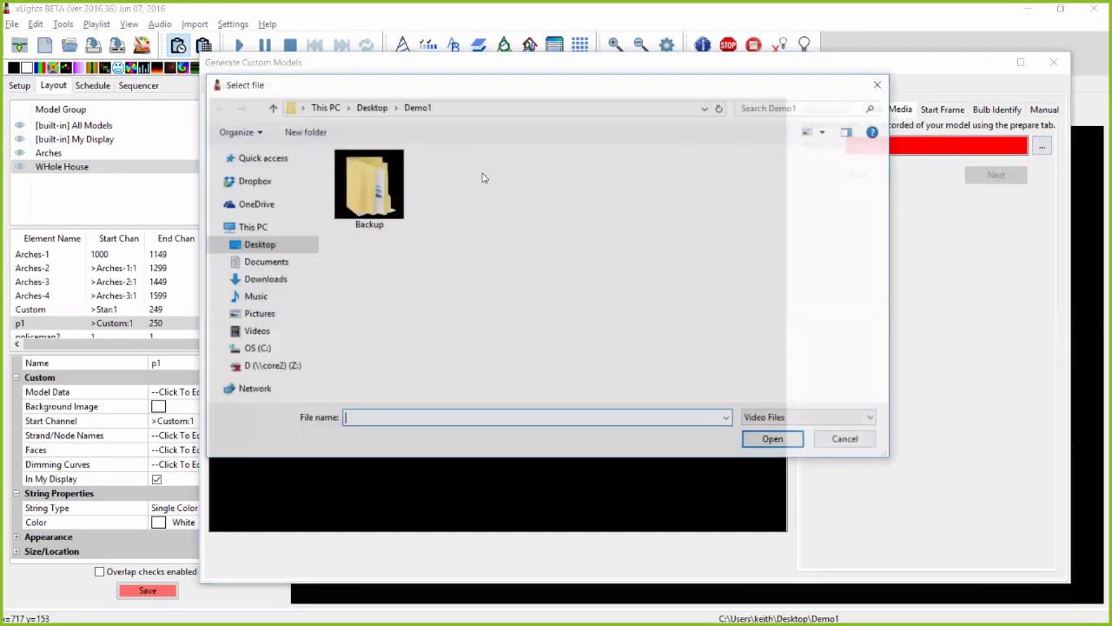
click(371, 108)
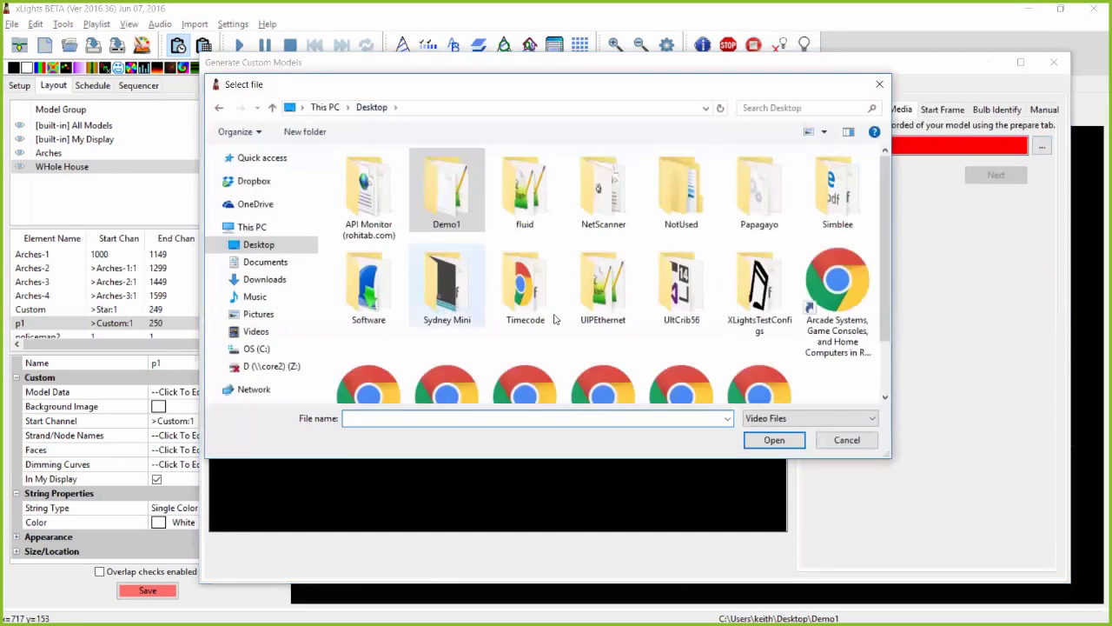
click(776, 282)
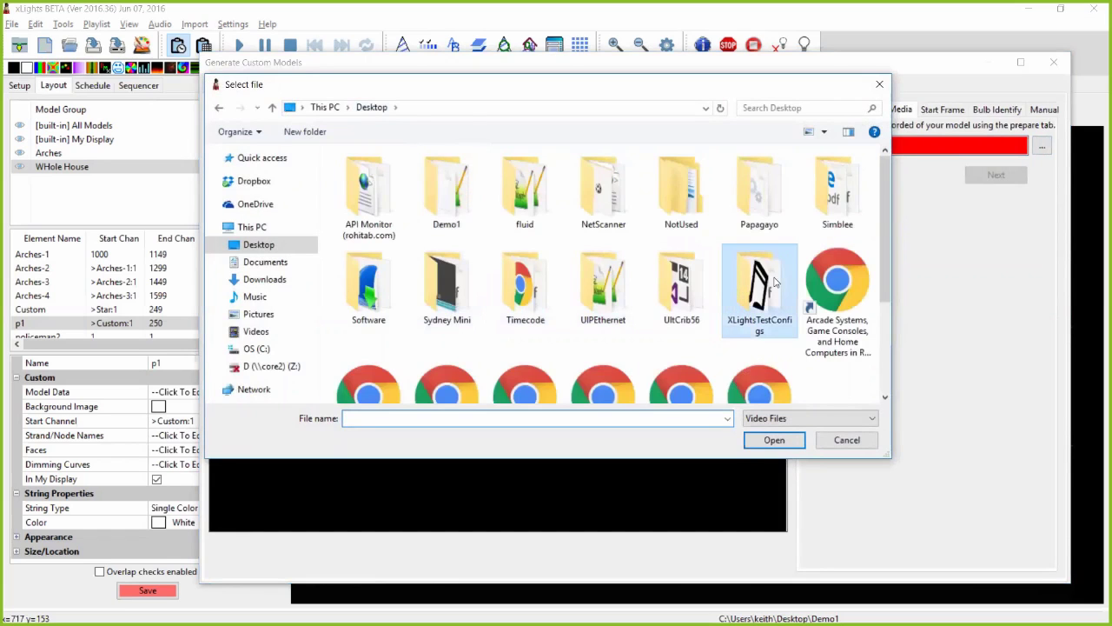
double_click(776, 282)
scroll(385, 378, down, 4)
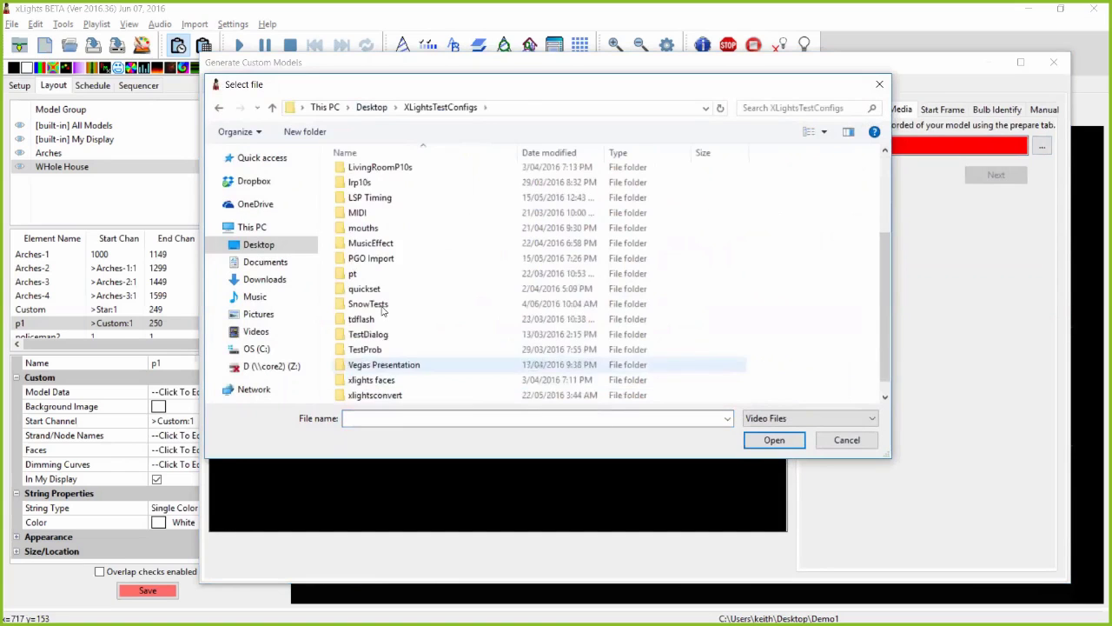
double_click(382, 306)
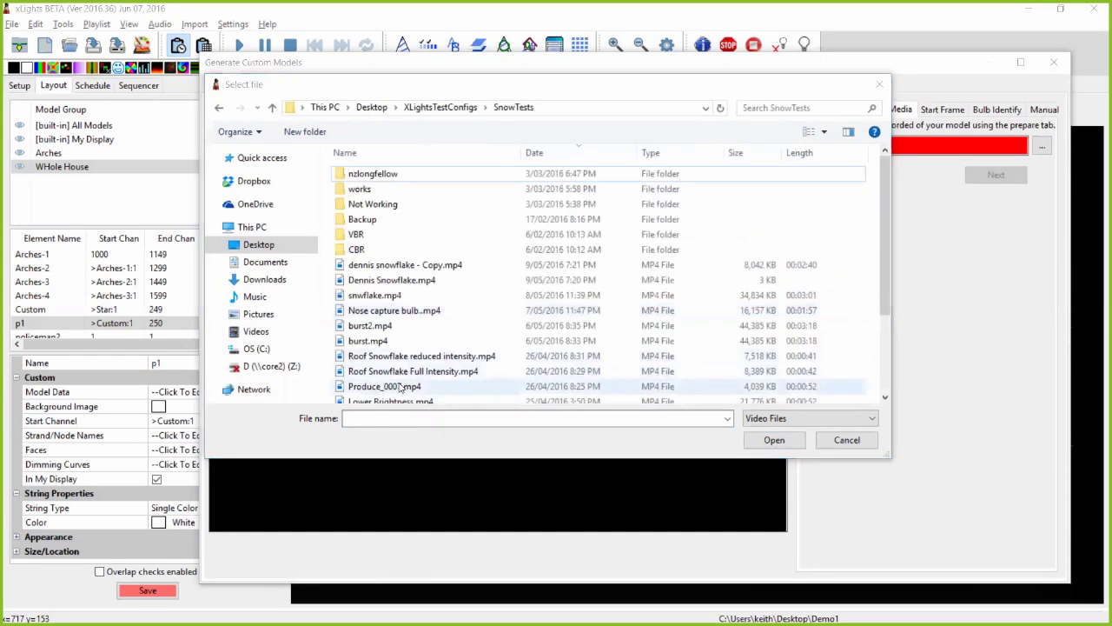
click(401, 389)
double_click(400, 386)
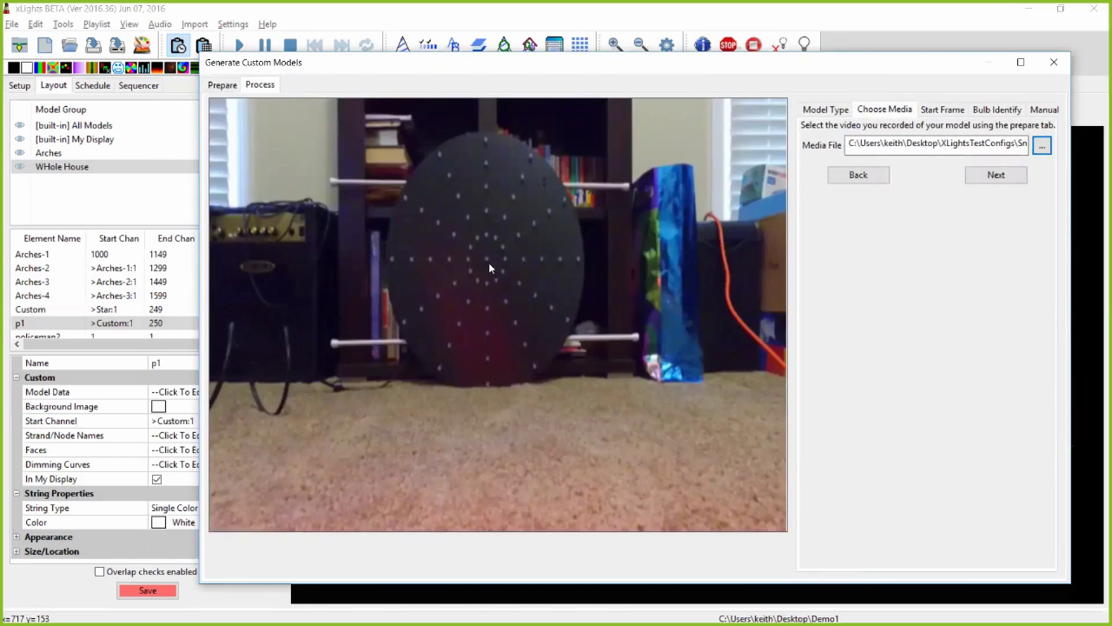
Step: Accept the scanned start frame and detect the wheel's bulbs automatically with sensitivity 152 and minimum separation 10
click(996, 176)
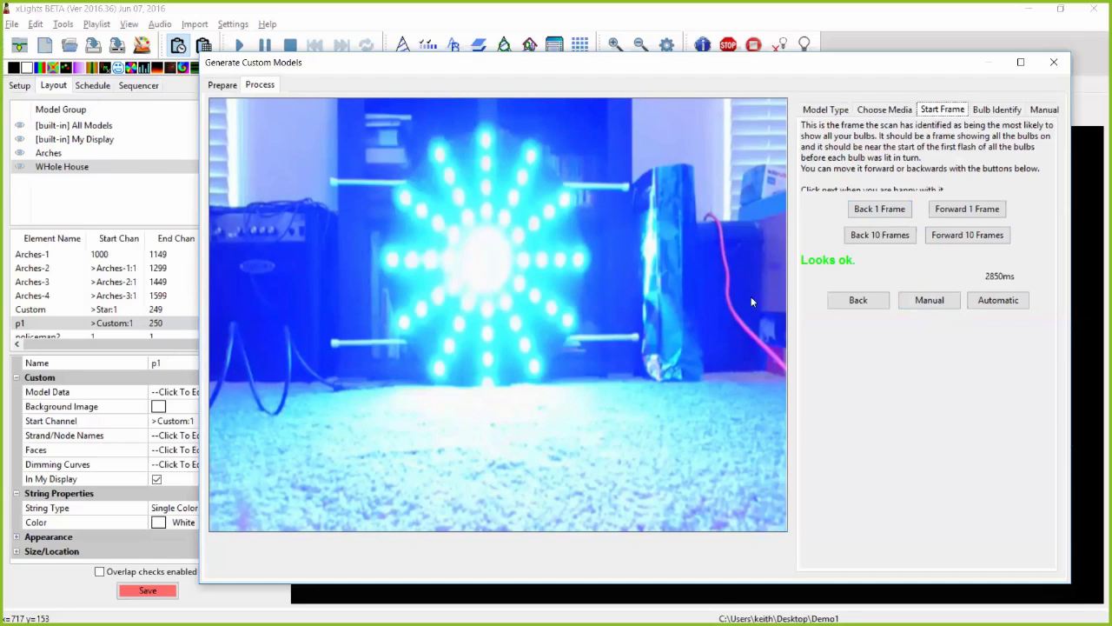
click(1006, 302)
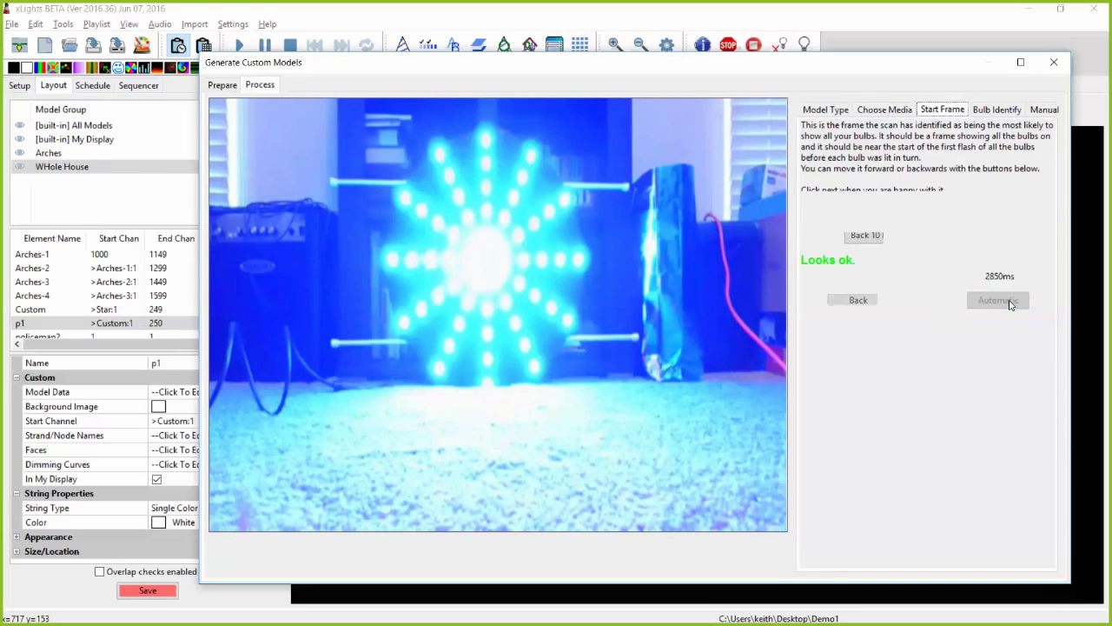
click(971, 213)
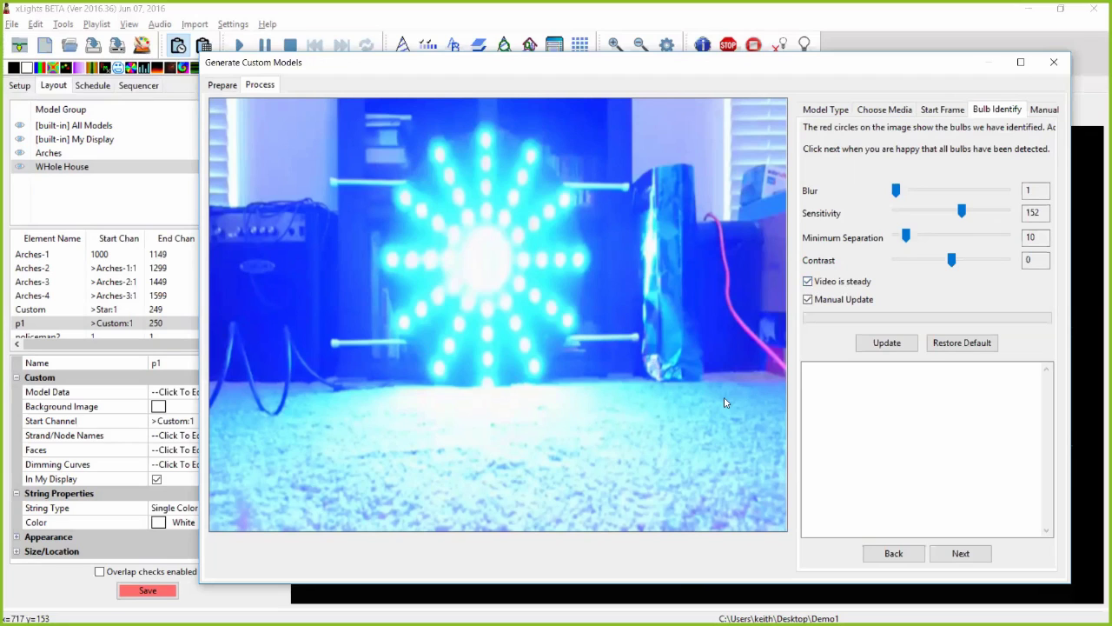
click(889, 344)
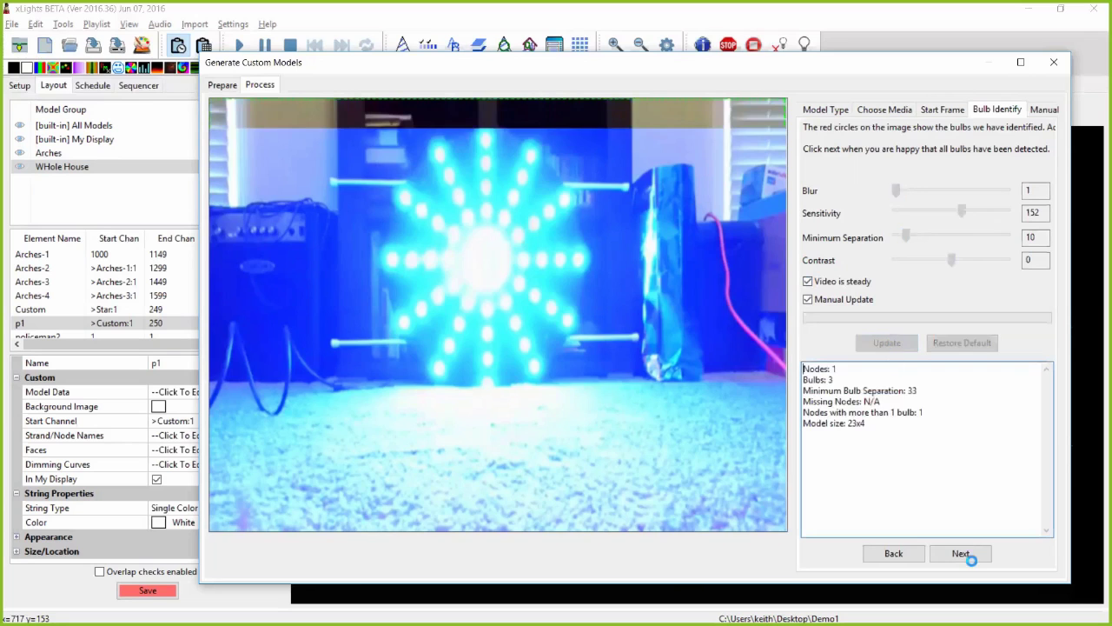
click(963, 555)
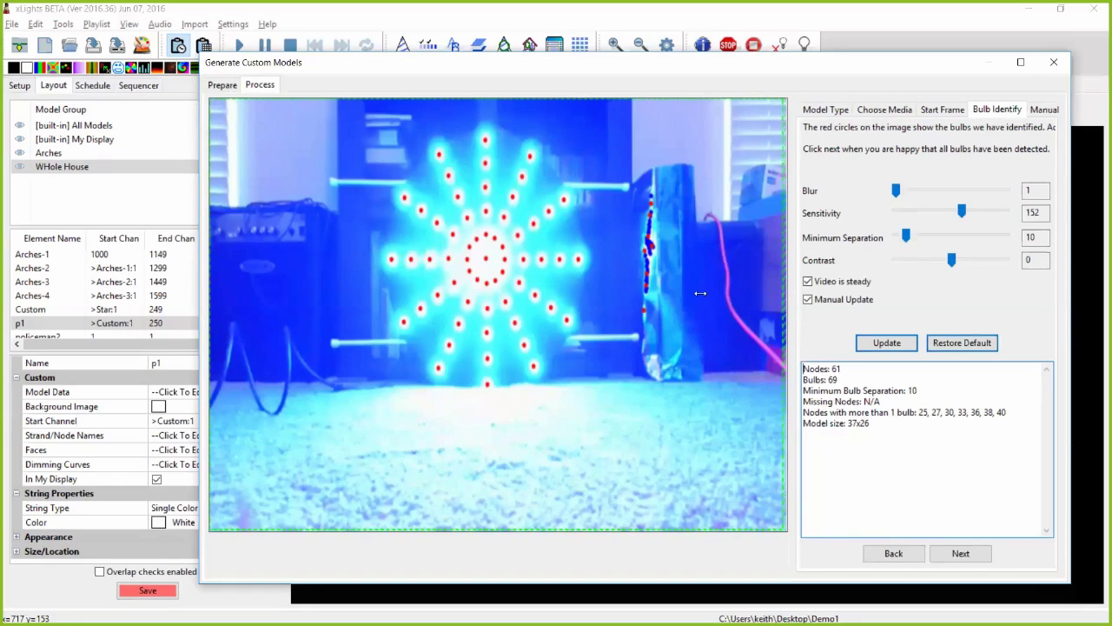
Step: Crop the detection area to exclude the reflective bag beside the wheel and generate the custom model grid for review
drag(618, 292, 618, 292)
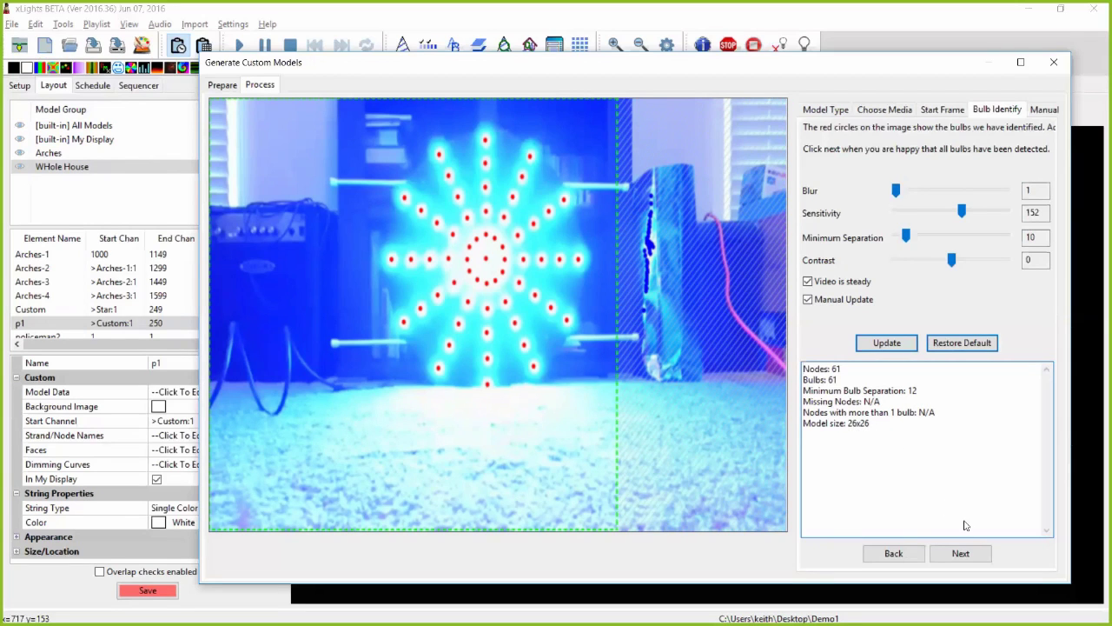
click(961, 553)
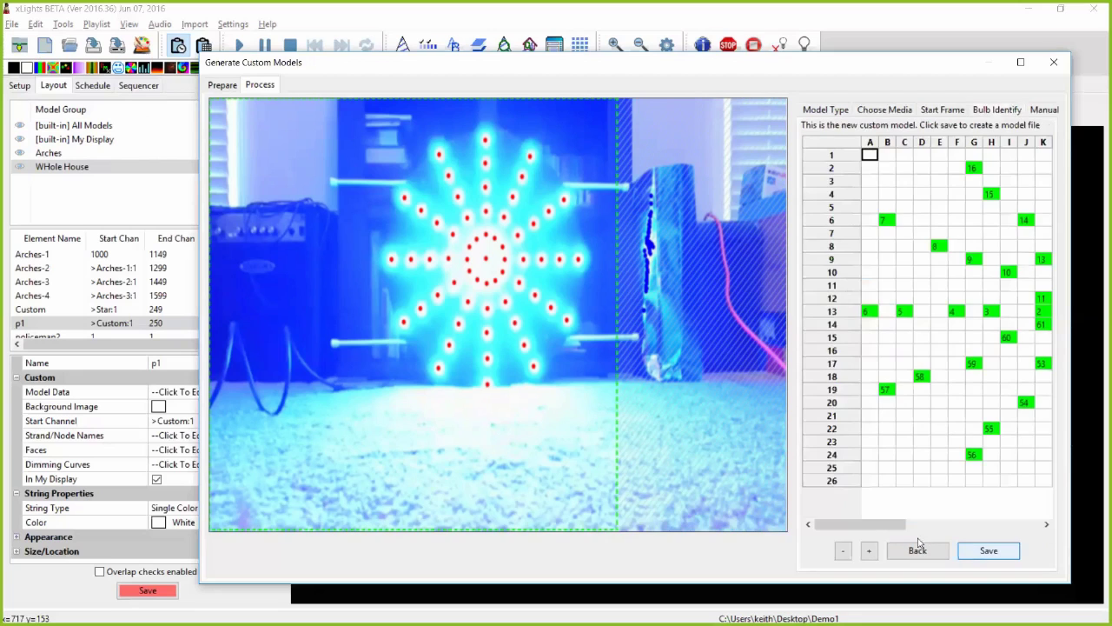
click(842, 551)
click(843, 551)
click(842, 551)
click(843, 551)
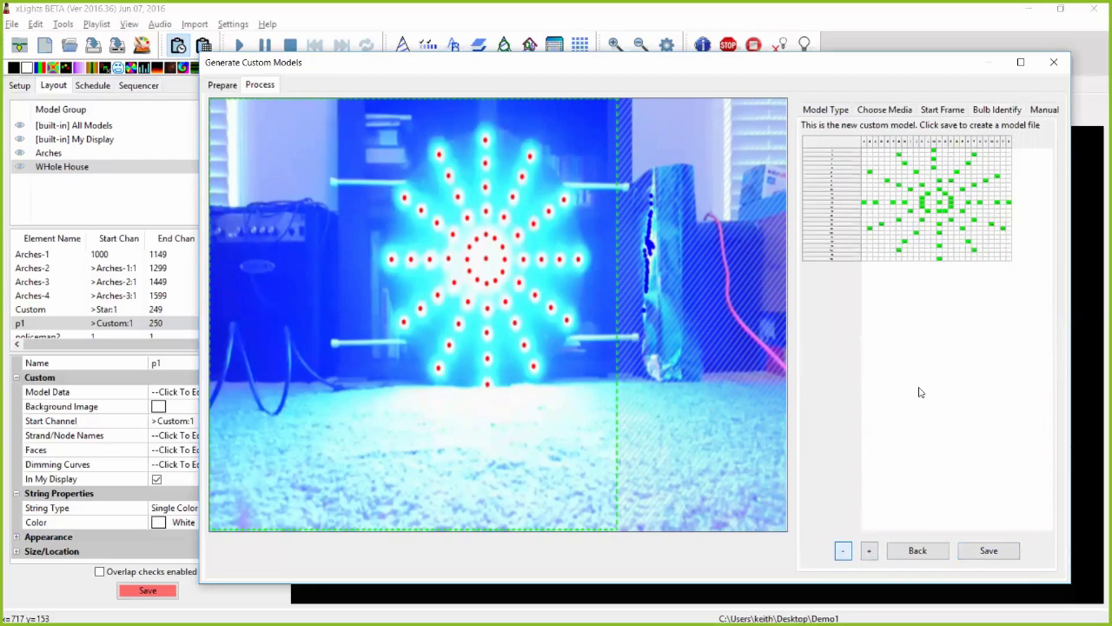
click(868, 556)
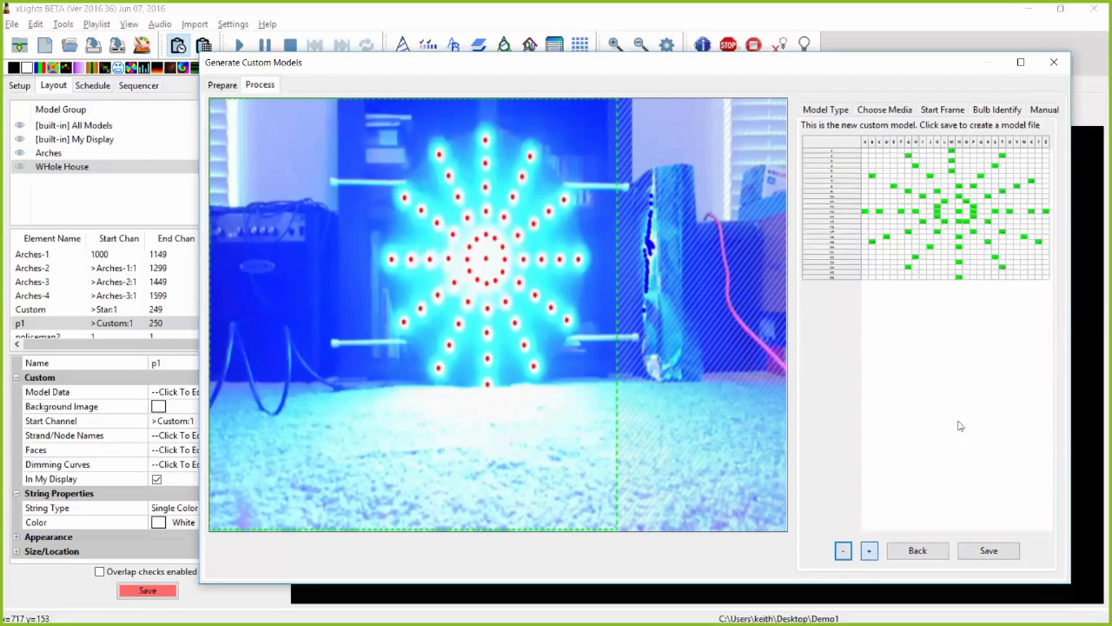
scroll(943, 339, up, 1)
scroll(915, 327, up, 1)
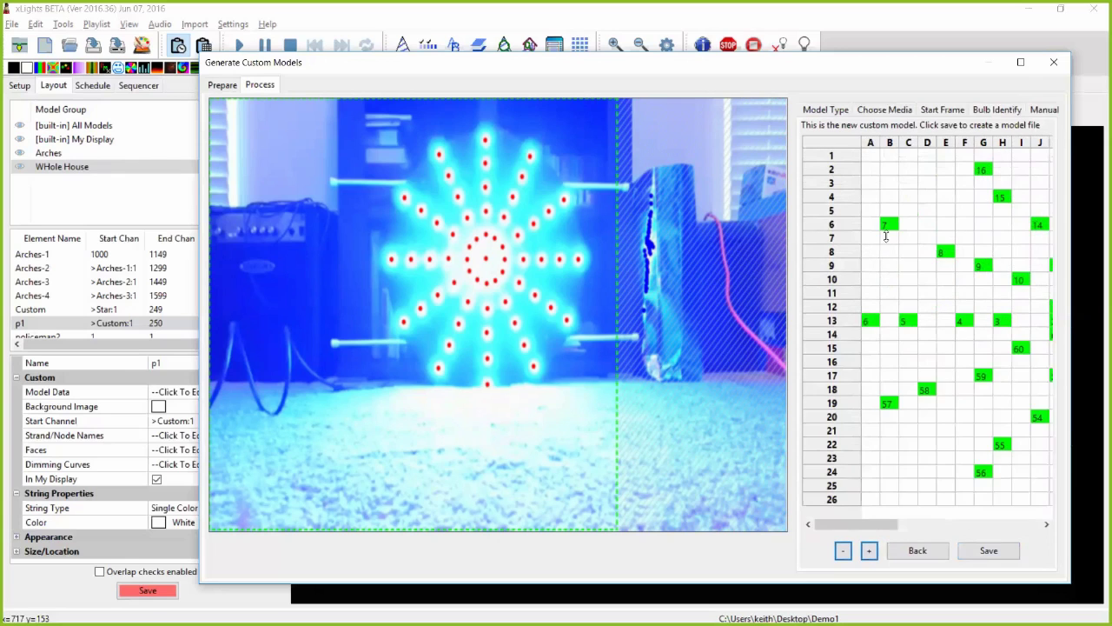
Step: Save the generated wheel model as spin in the Desktop\Demo1 folder and close the generator
click(988, 552)
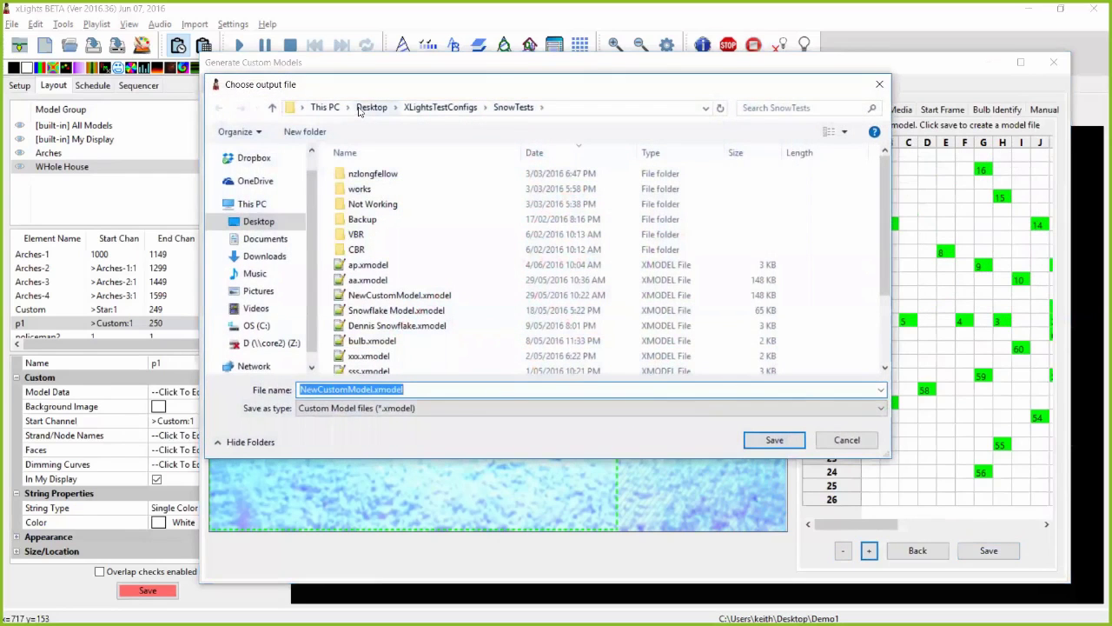
click(371, 110)
double_click(447, 178)
double_click(437, 387)
click(437, 386)
key(shift+Home)
text(spin)
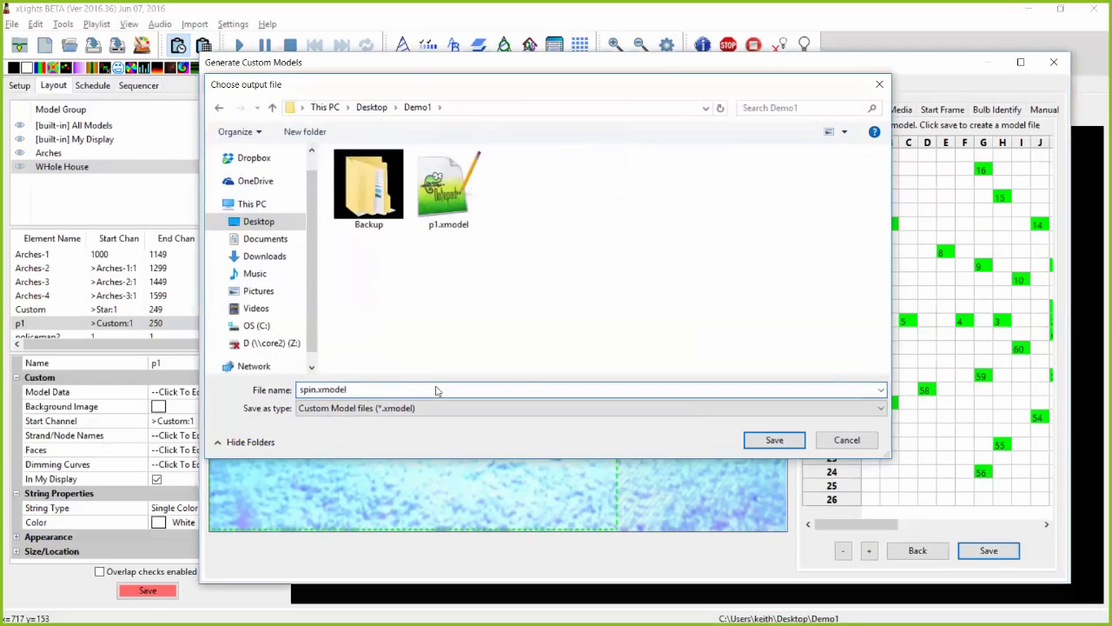
key(Return)
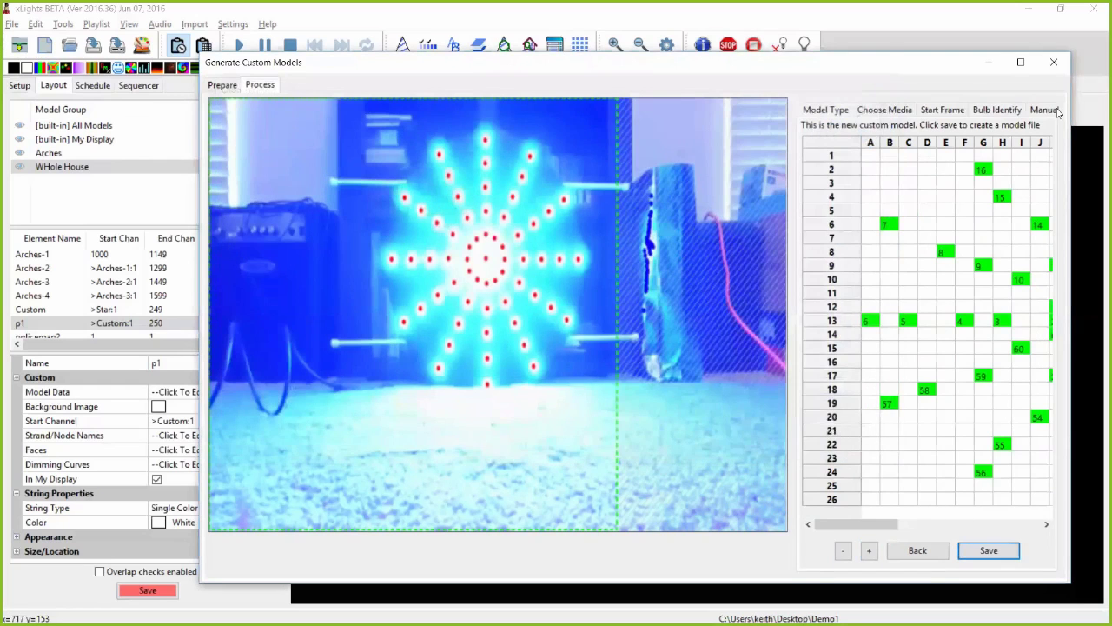
click(1053, 61)
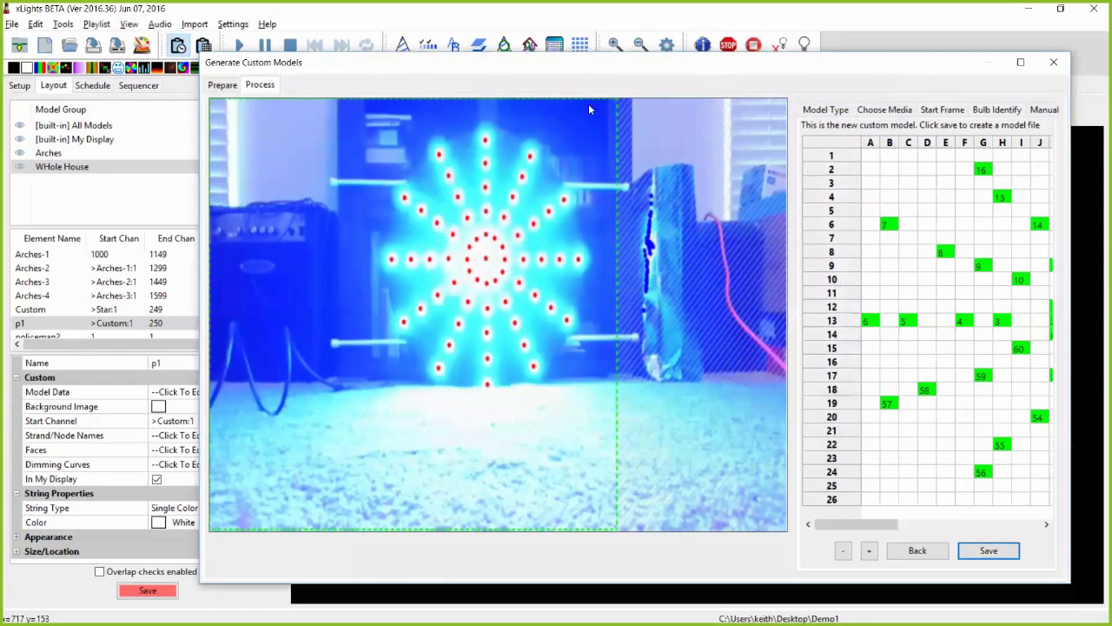
Step: Import the spin model into the layout and position it on the house front beside the entrance tower
click(409, 231)
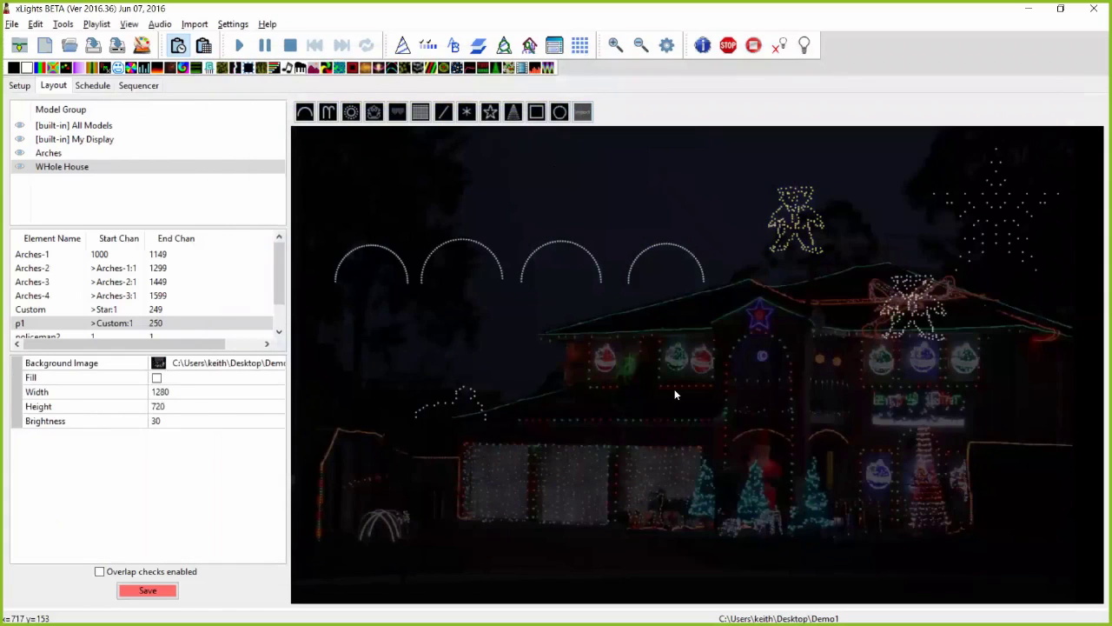
click(640, 414)
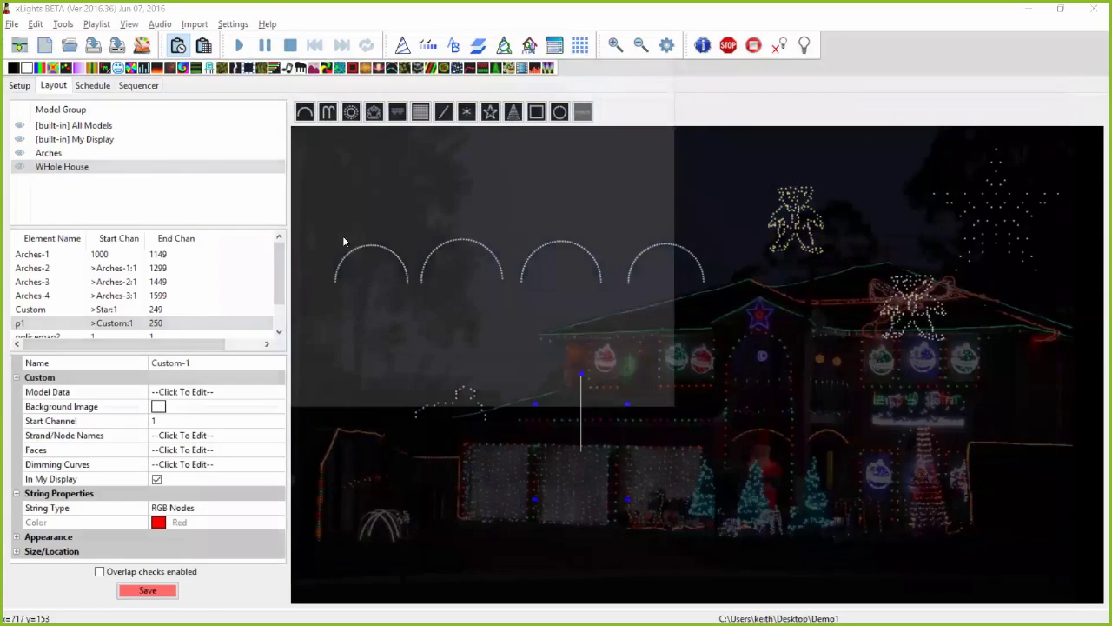
double_click(308, 139)
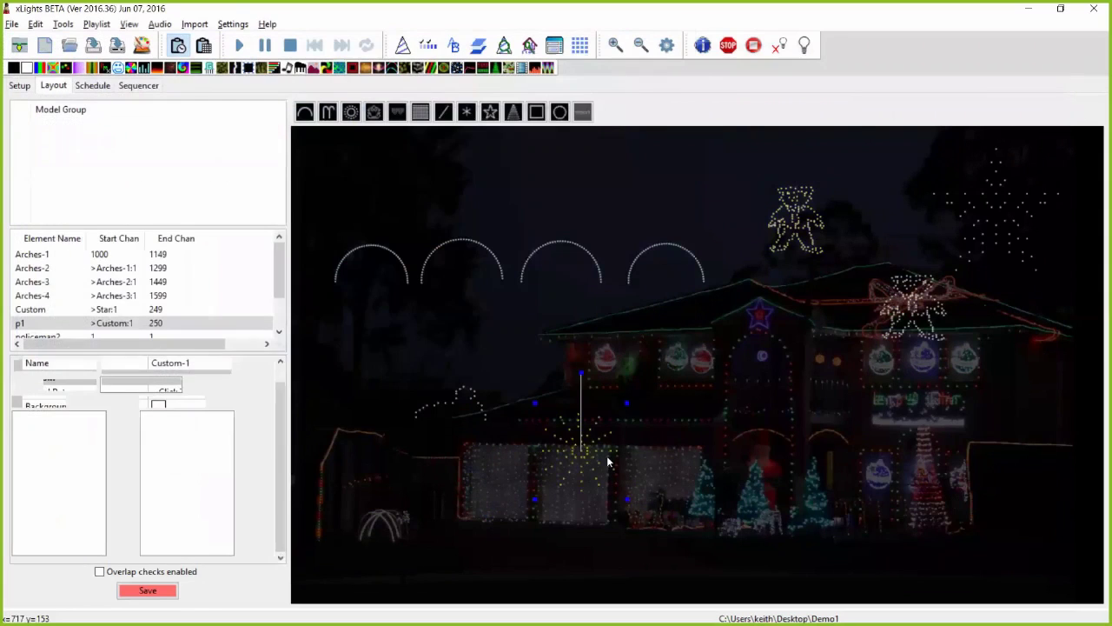
click(638, 405)
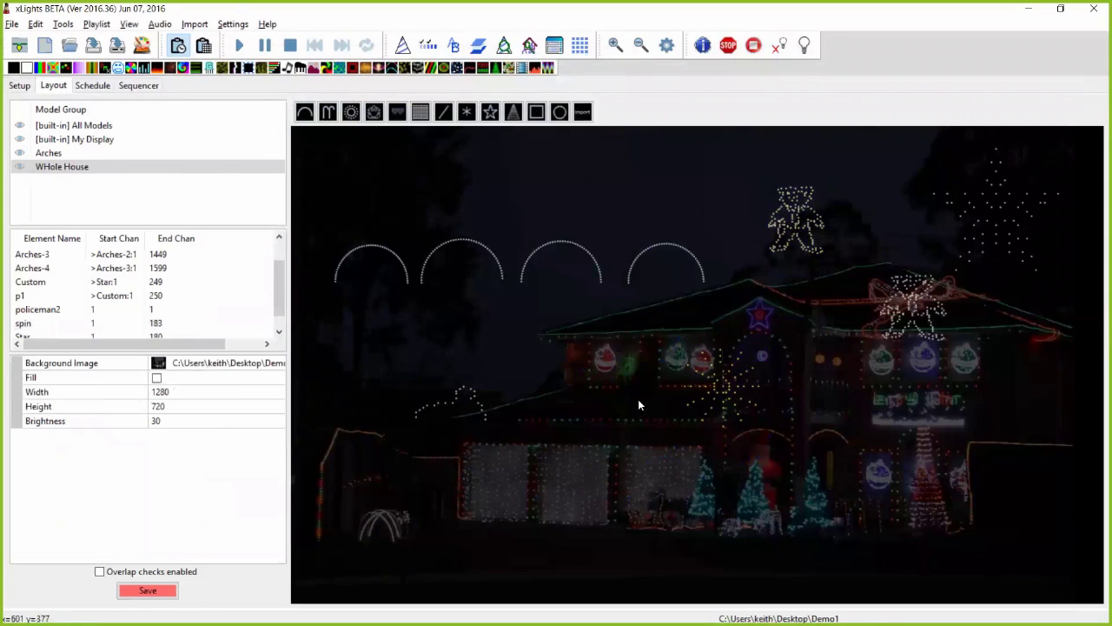
click(734, 405)
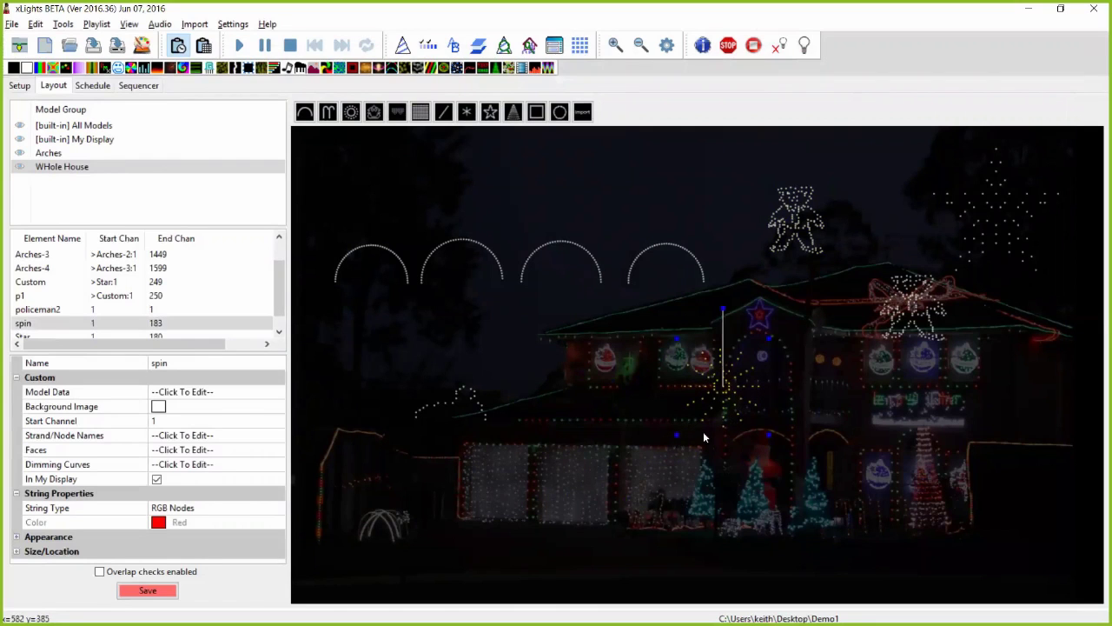
click(756, 423)
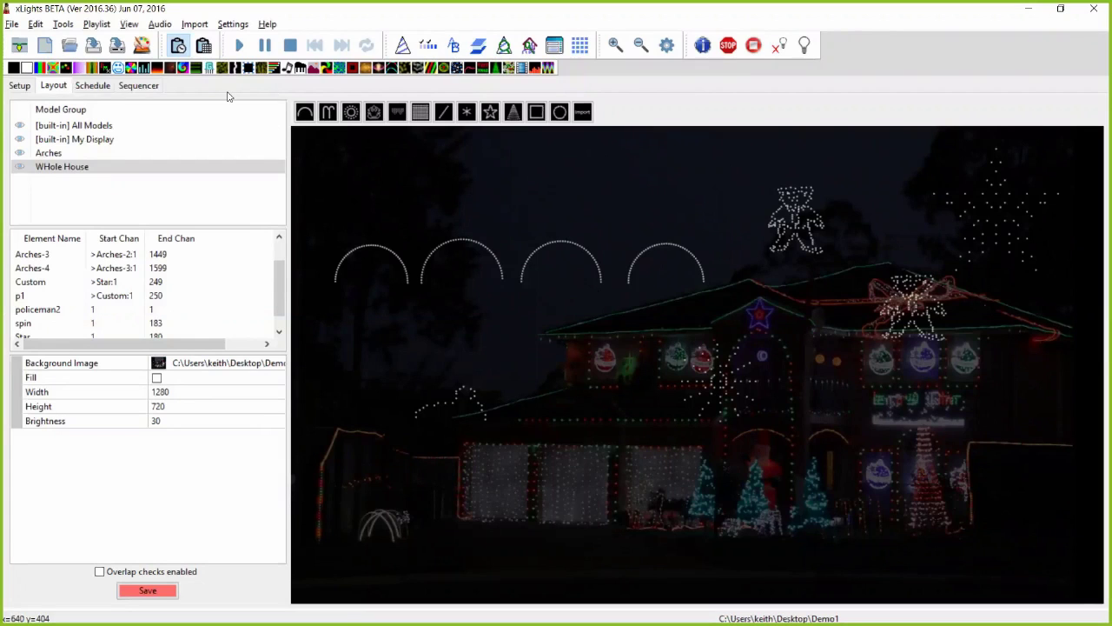
Step: Start another custom model and browse the Desktop\XLightsTestConfigs folder for its video
click(62, 24)
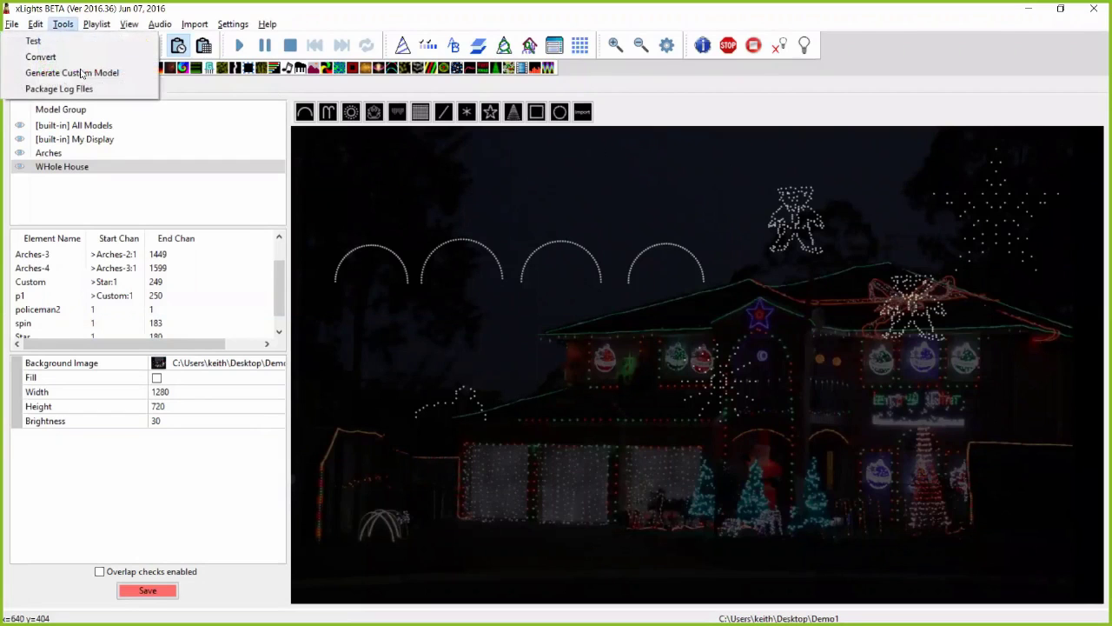
click(83, 73)
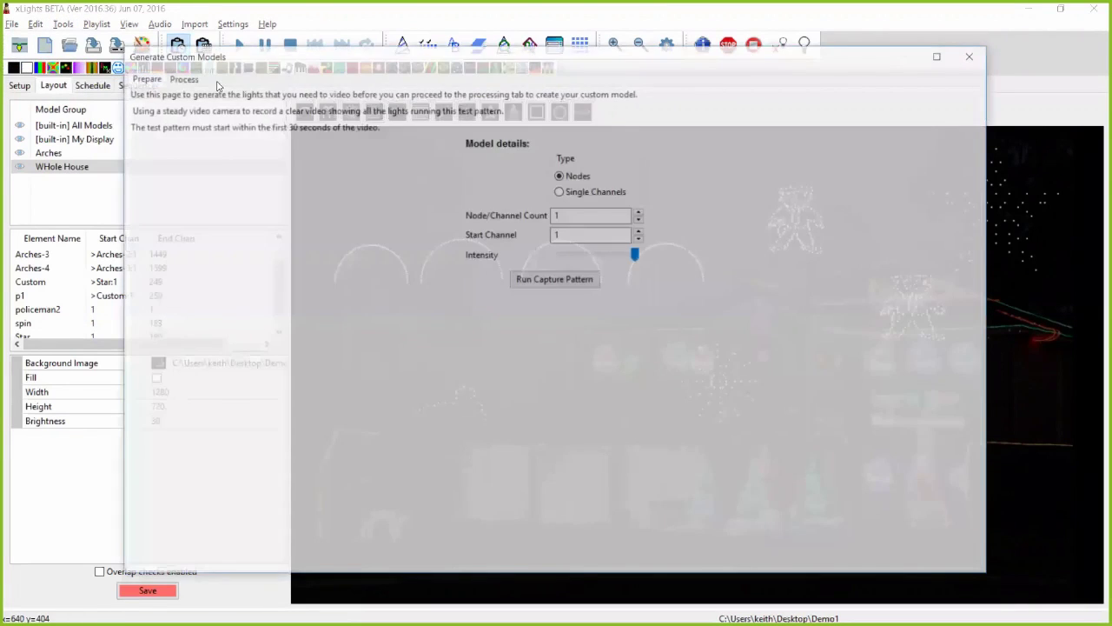
click(187, 80)
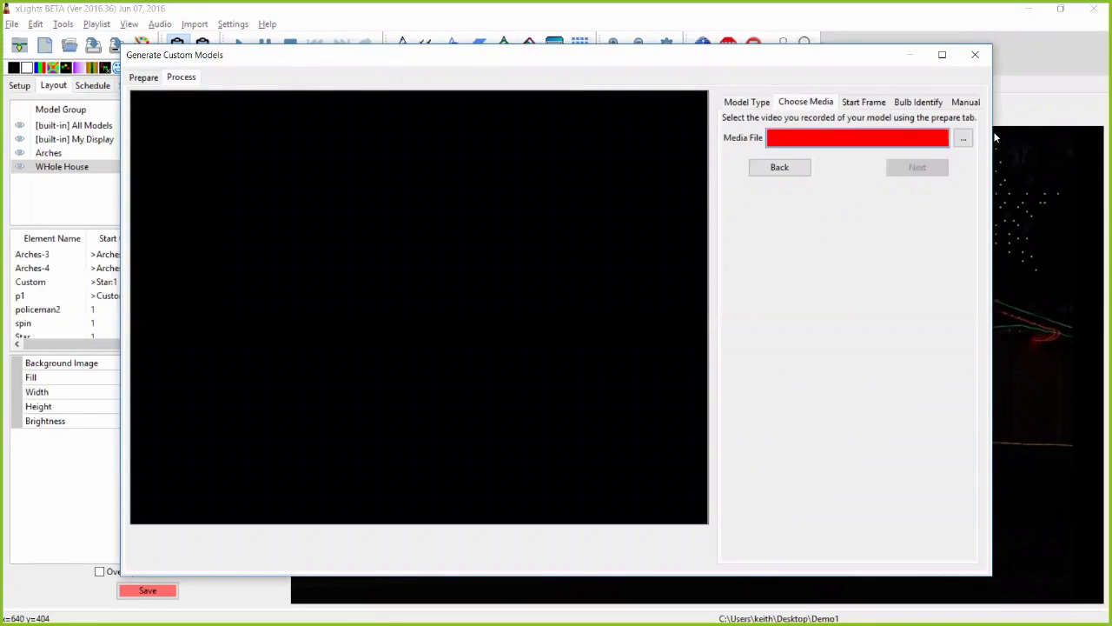
click(963, 139)
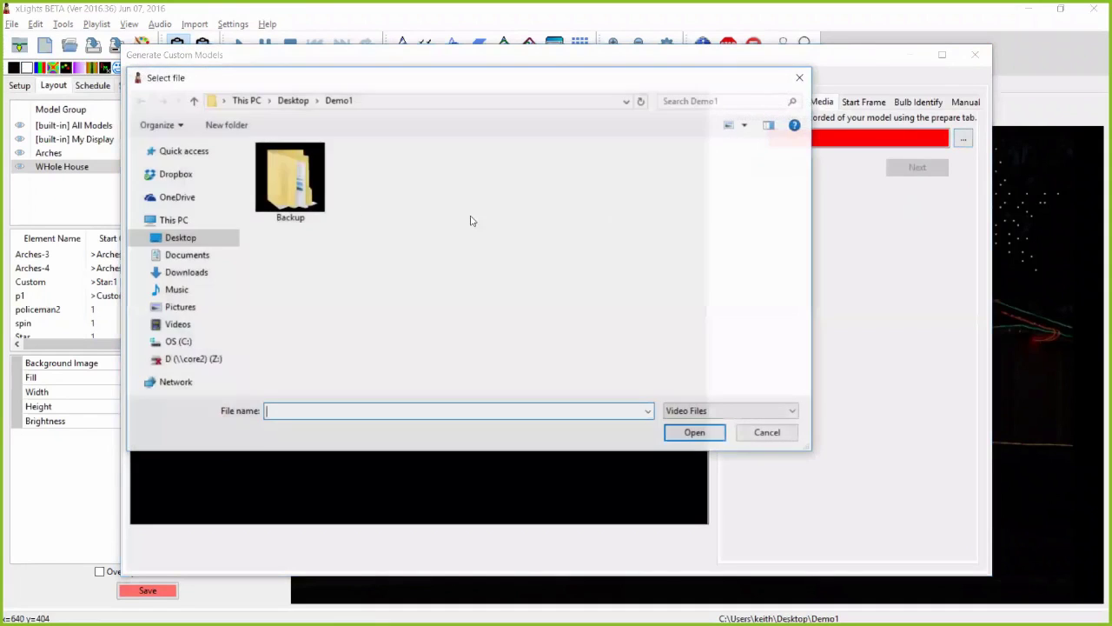
click(294, 101)
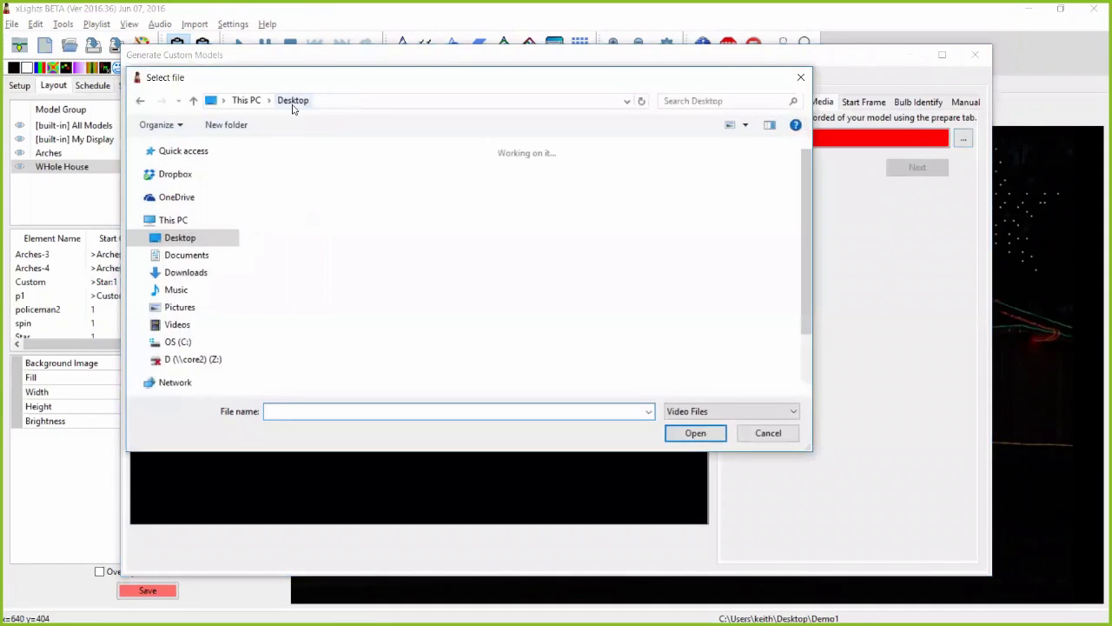
double_click(681, 287)
double_click(417, 268)
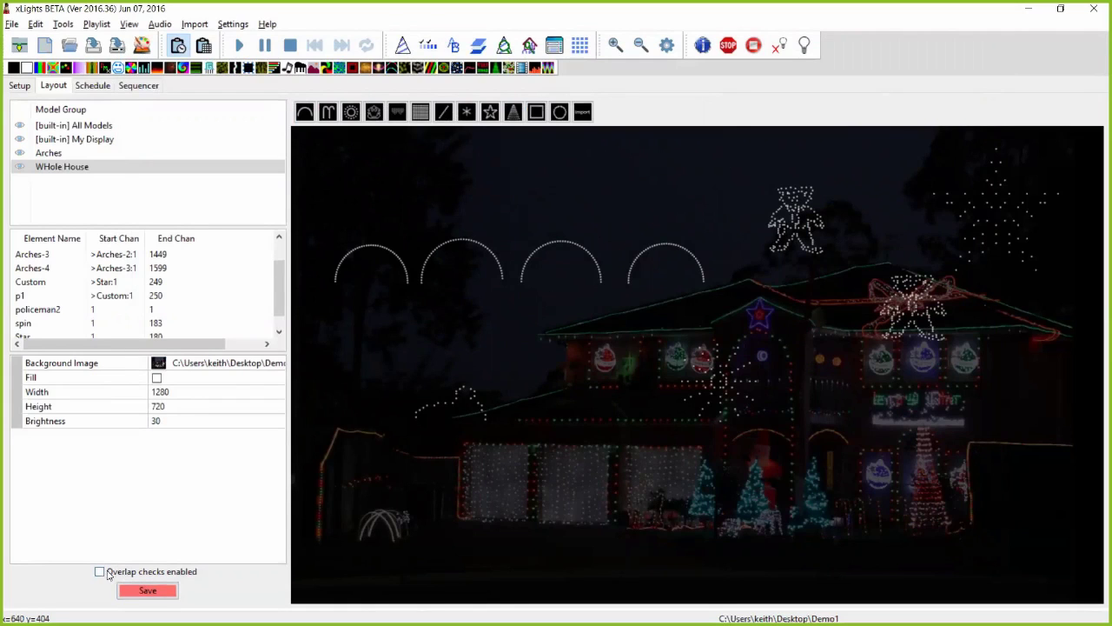
Step: Enable overlap checks and select the spin model and several arches to check for shared channels
click(149, 577)
click(720, 379)
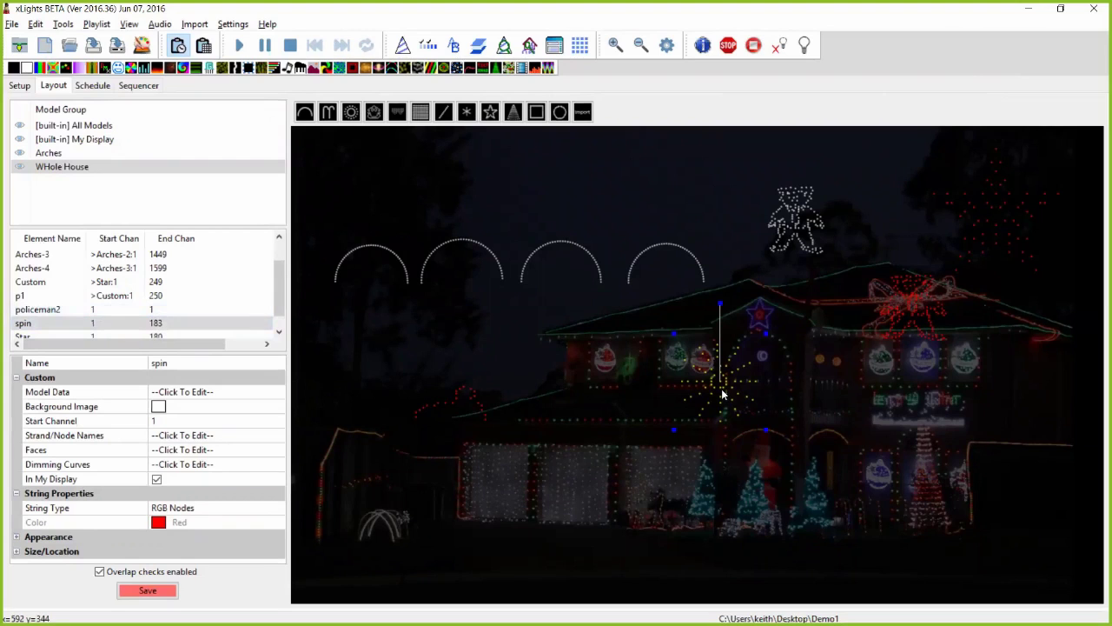
click(482, 250)
click(538, 259)
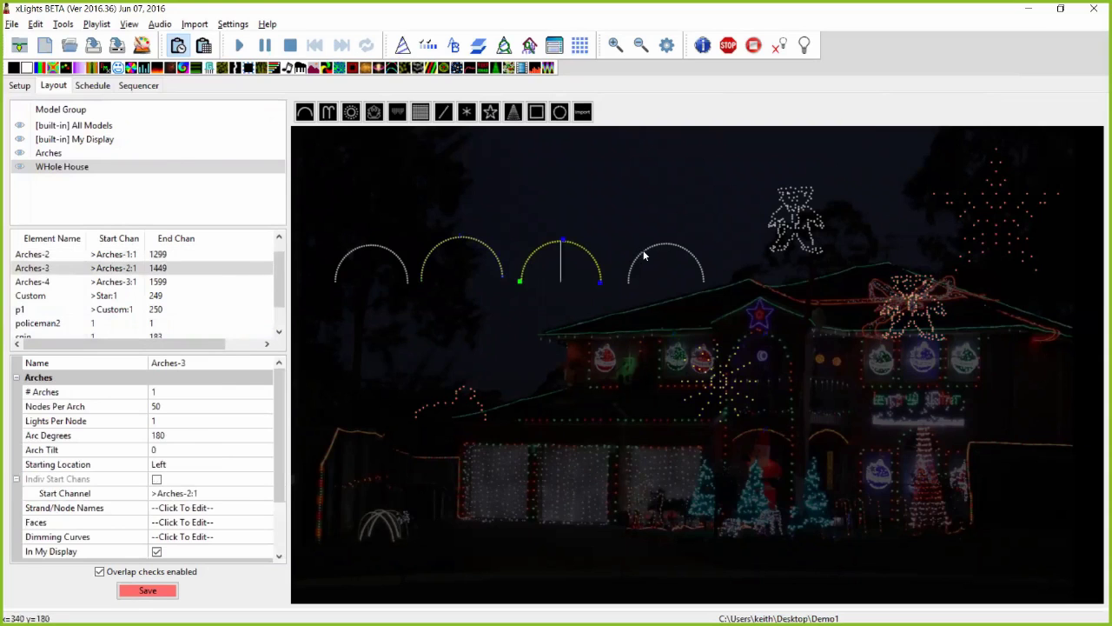
click(646, 251)
Step: Inspect the channel assignments of the arches, Custom, p1 and policeman2 models in the element list
click(156, 254)
click(144, 269)
click(135, 284)
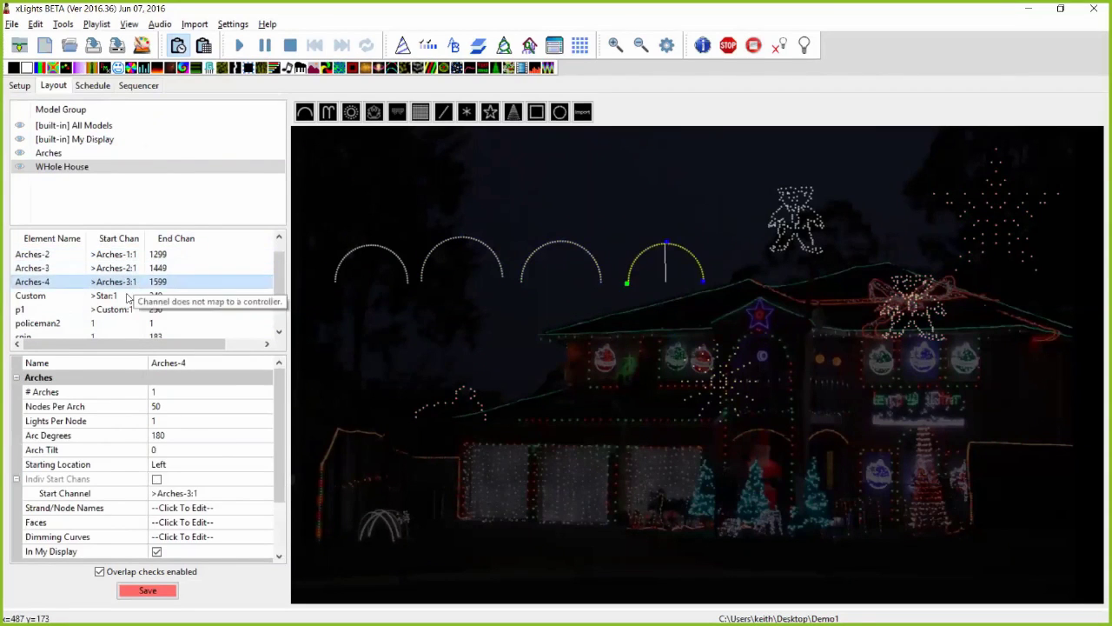
click(123, 297)
click(115, 310)
click(110, 326)
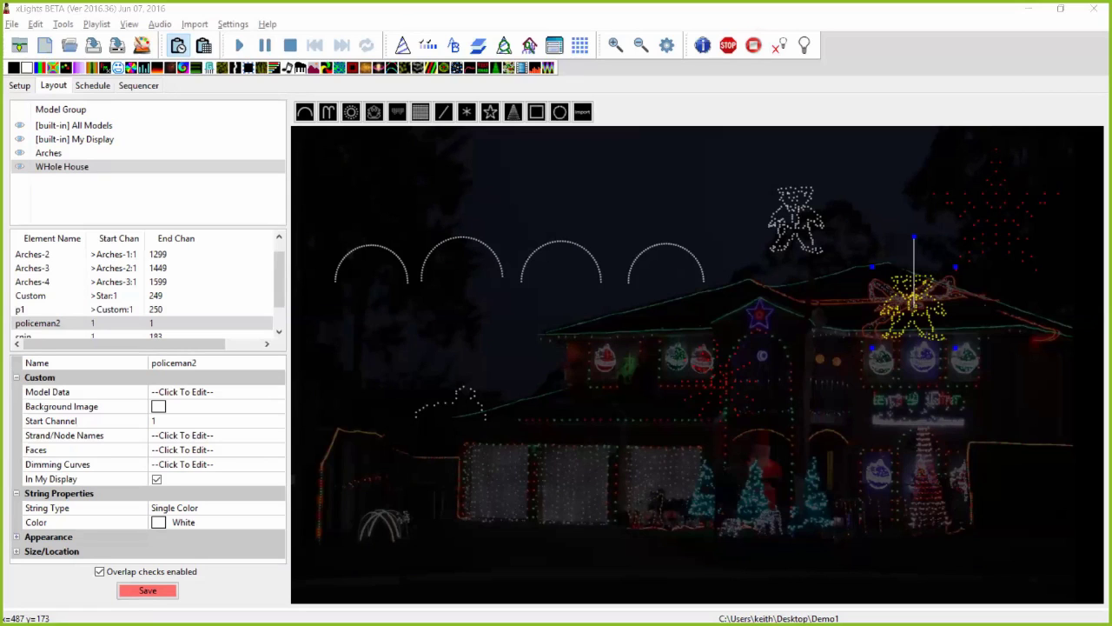
Step: Move the Custom model up into the dark sky beside the roof and shrink it
click(796, 297)
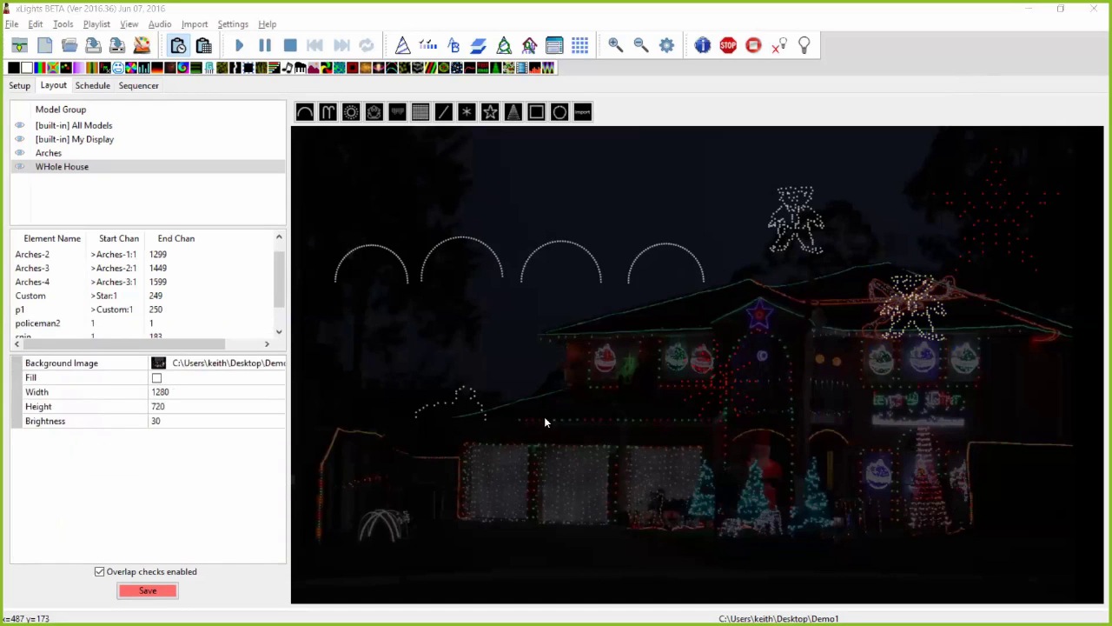
drag(451, 410, 491, 343)
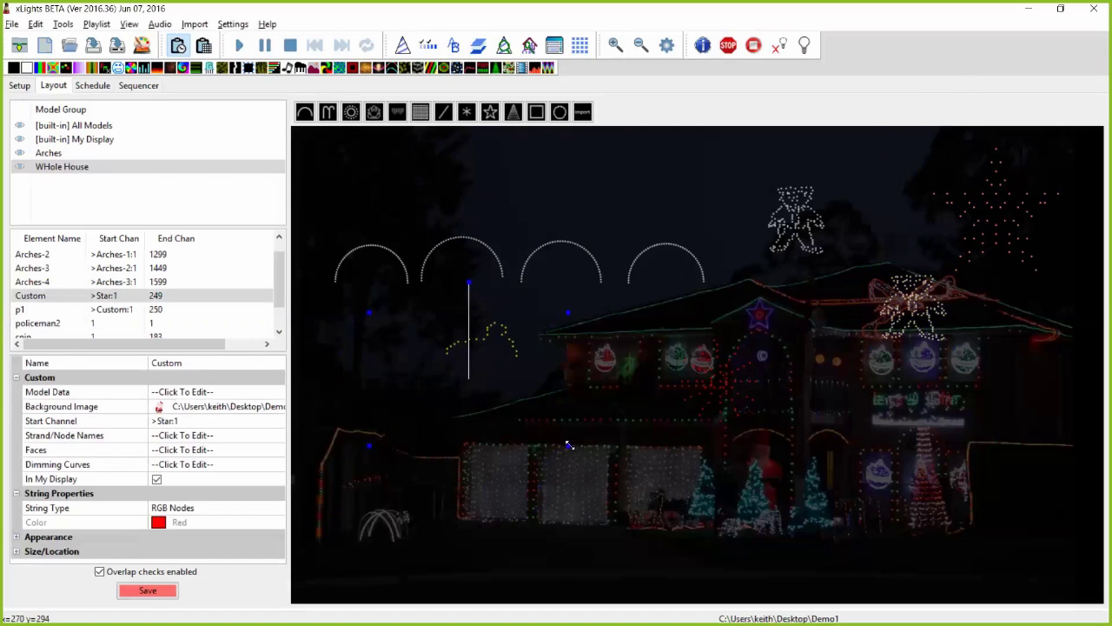
drag(570, 444, 527, 420)
Step: Compare the export options offered for the Custom model with those offered for the third arch
right_click(483, 355)
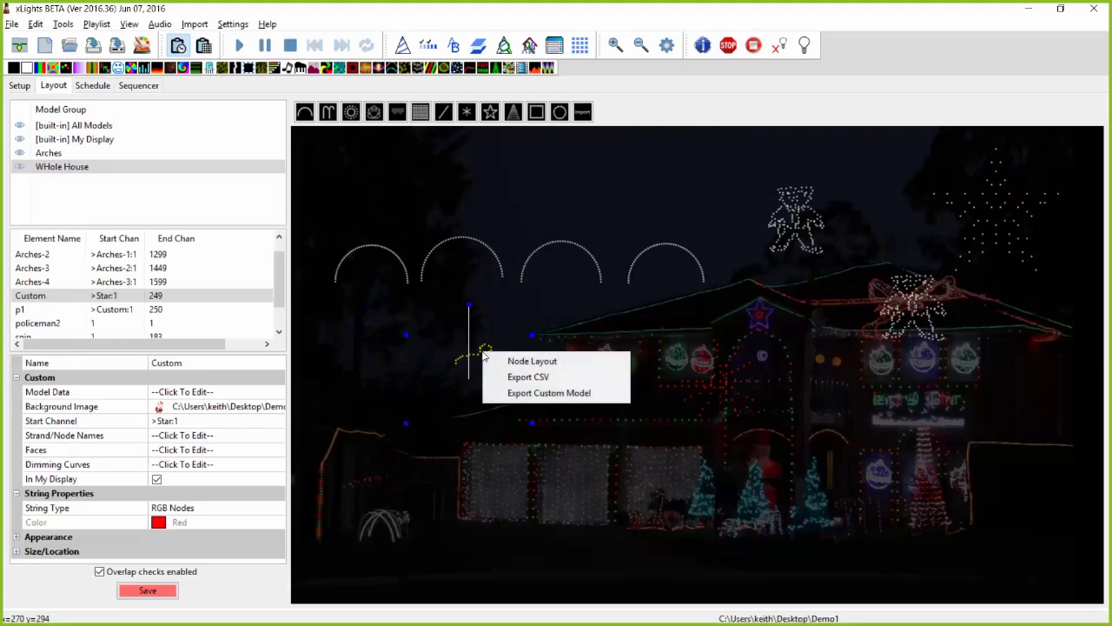
click(526, 269)
right_click(527, 269)
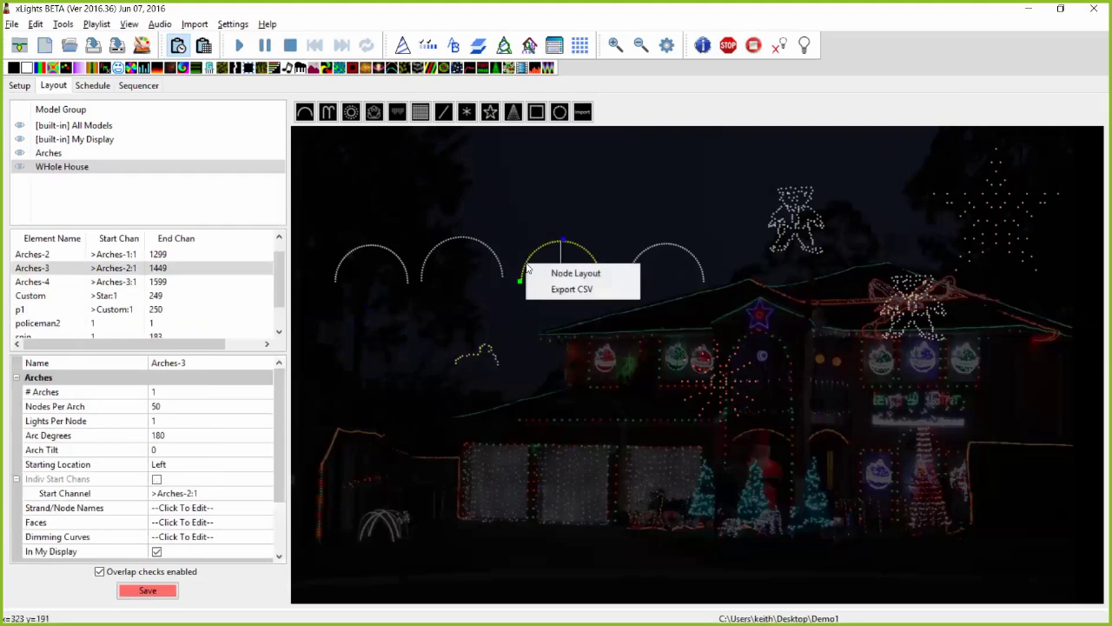
click(485, 349)
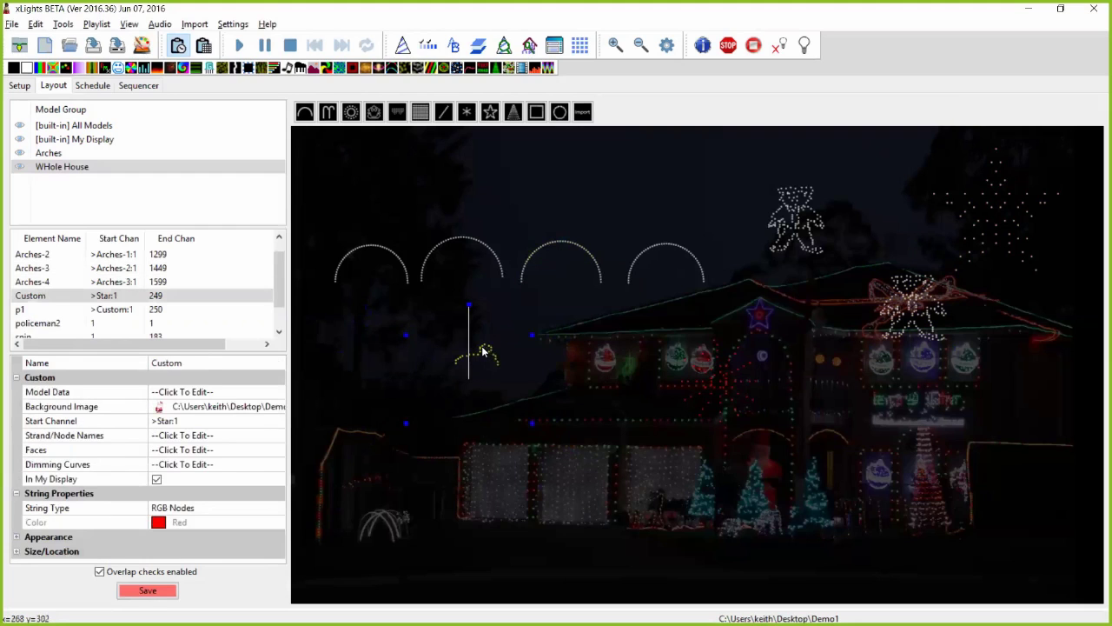
Step: Export the Custom model as santa.xmodel in the Desktop\XLightsTestConfigs\SnowTests folder
right_click(484, 348)
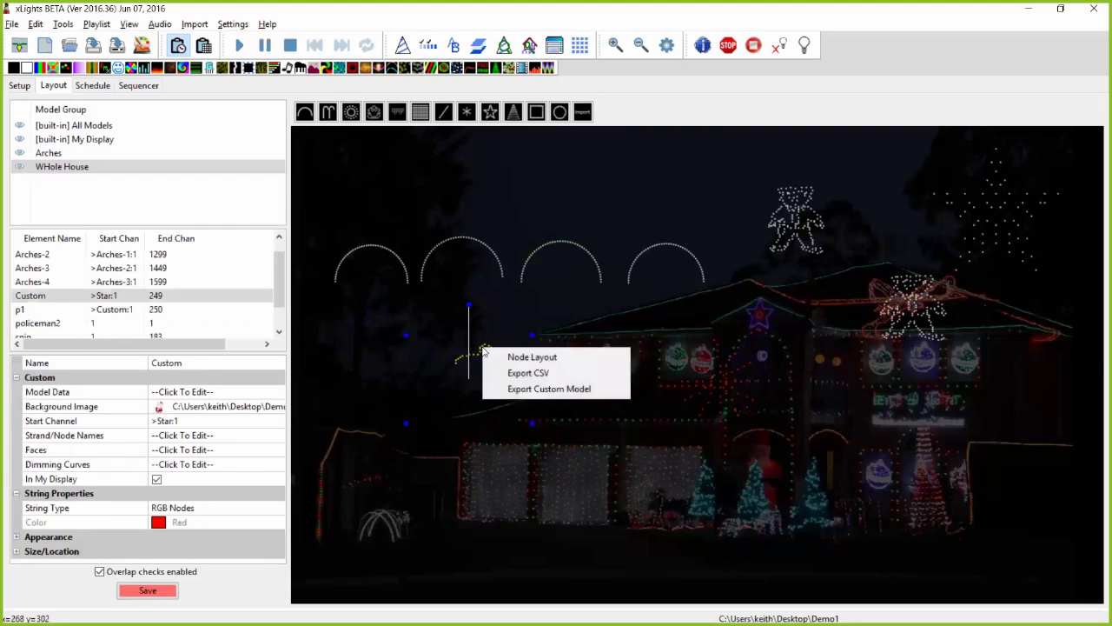
click(528, 388)
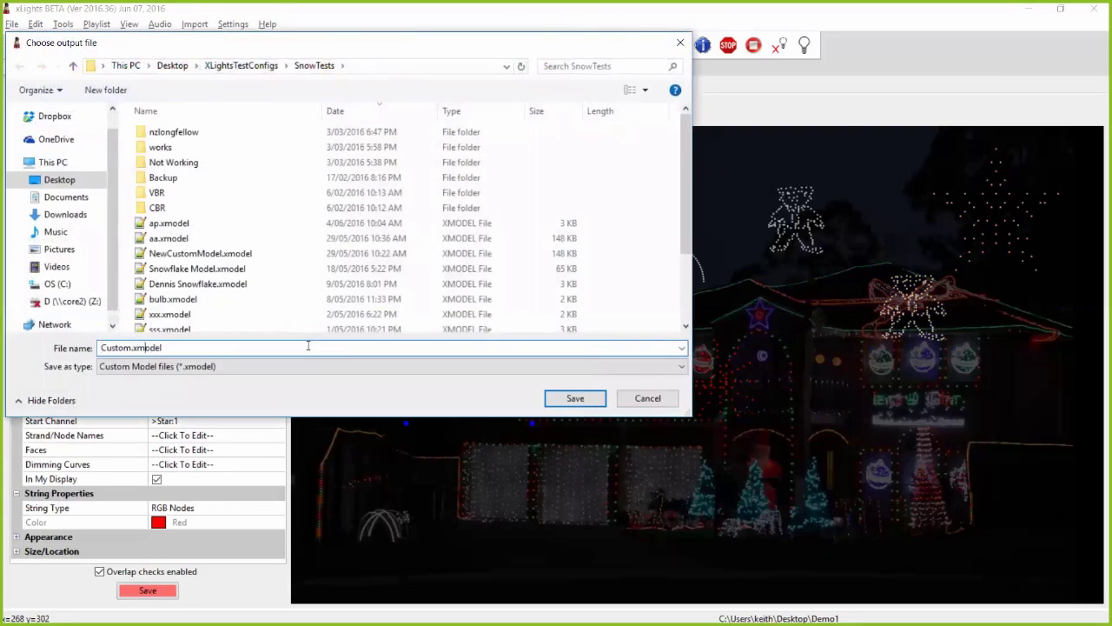
text(santa)
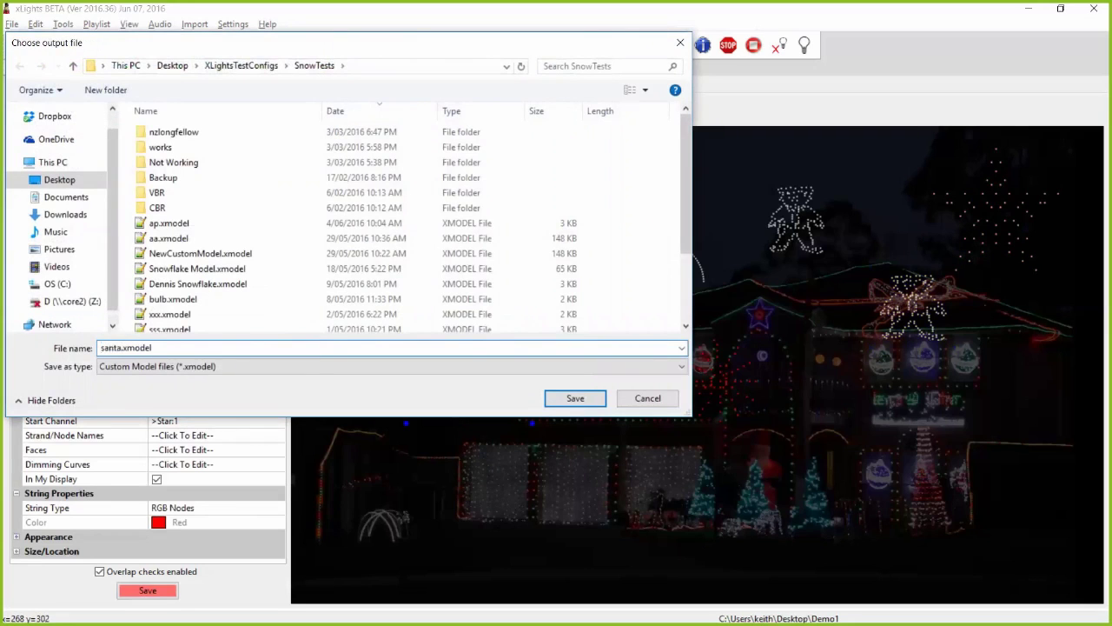
key(Return)
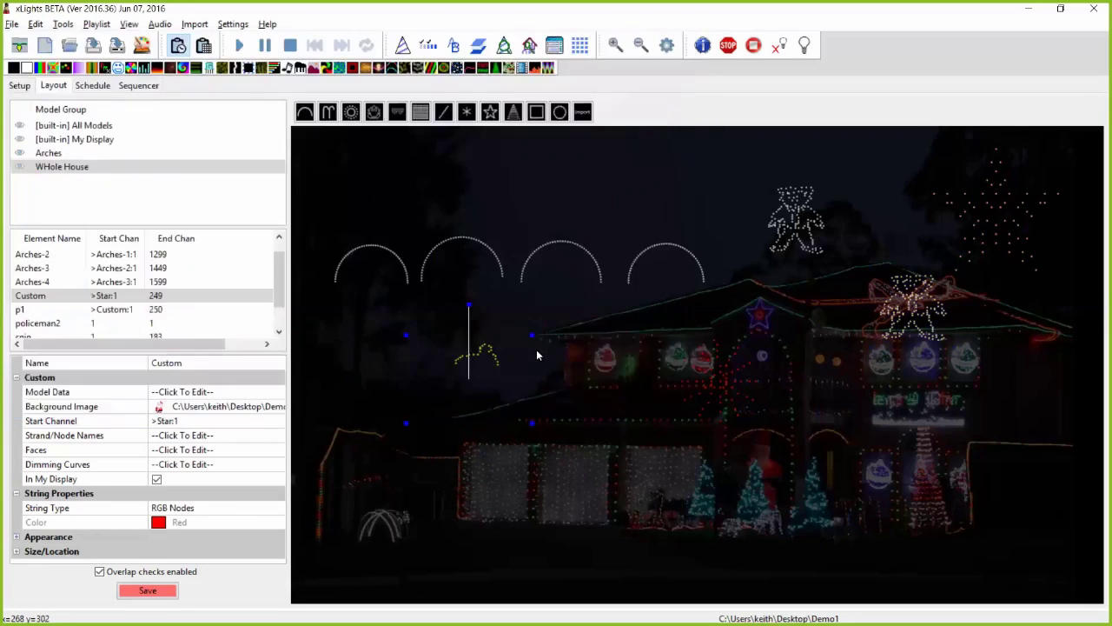
Step: Import santa.xmodel as a new custom model placed in the sky above the third arch
click(583, 113)
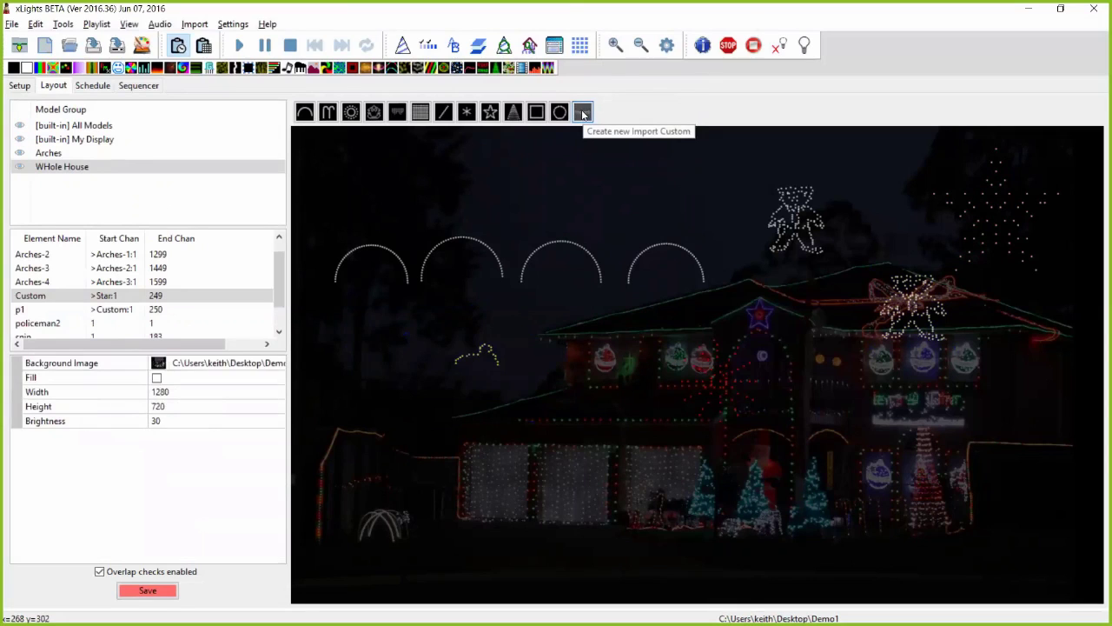
click(568, 166)
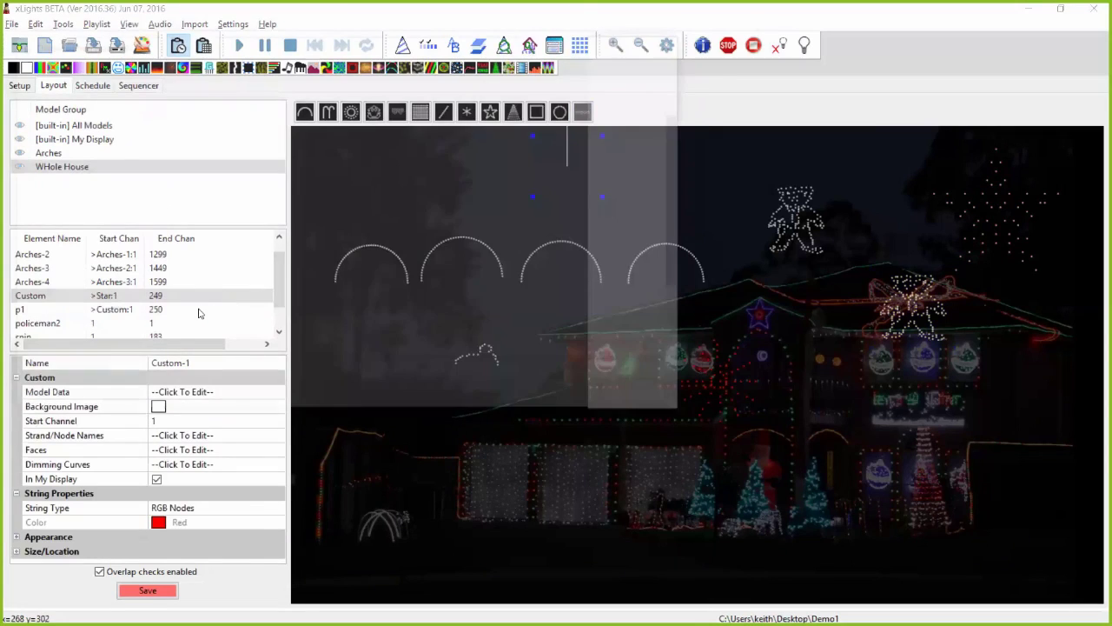
click(200, 311)
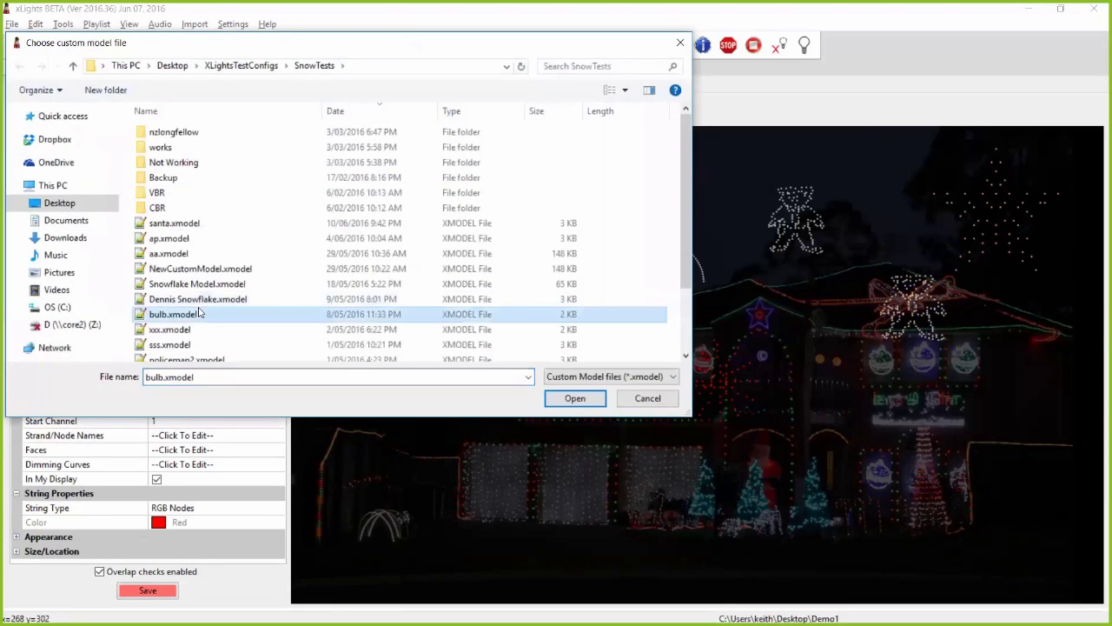
scroll(199, 313, down, 2)
click(491, 141)
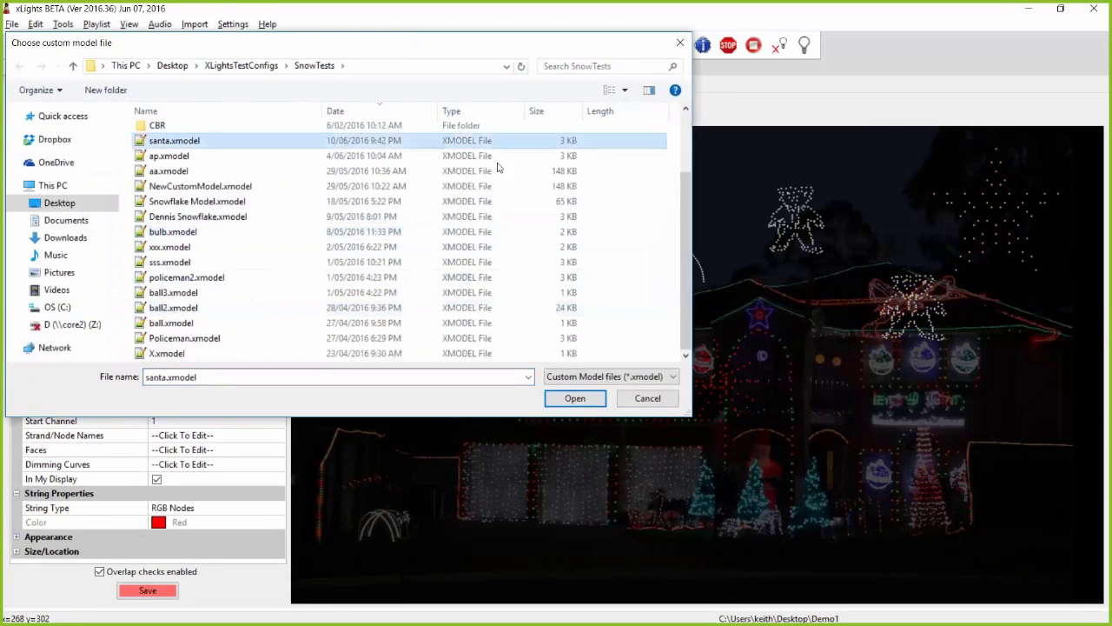
key(Return)
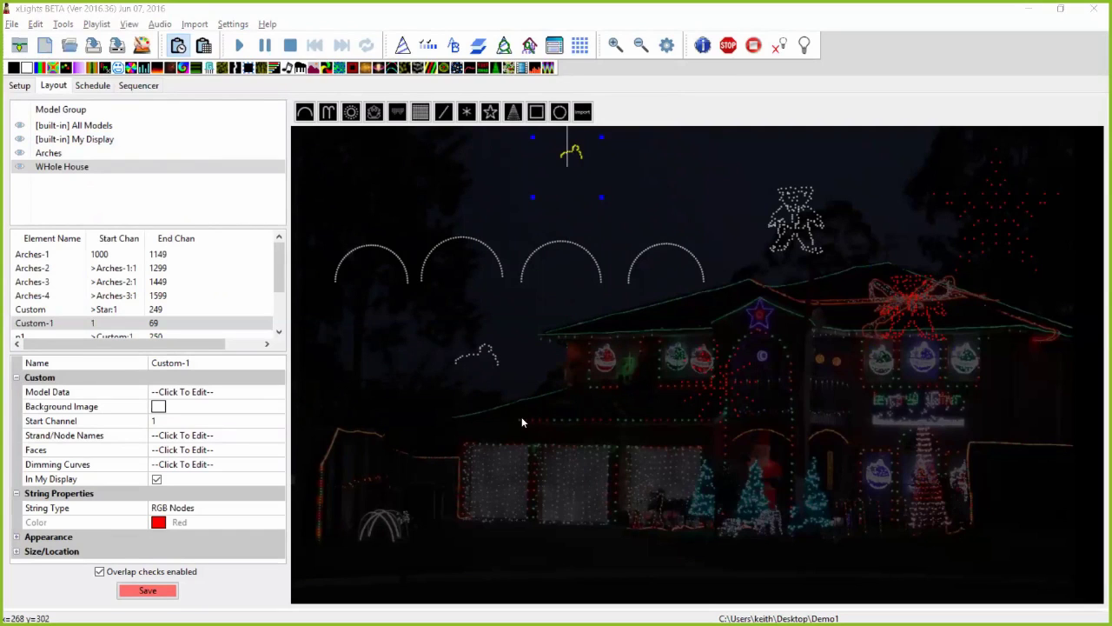
Step: View the imported santa model's node grid in a widened model data window and close it
click(265, 398)
click(278, 392)
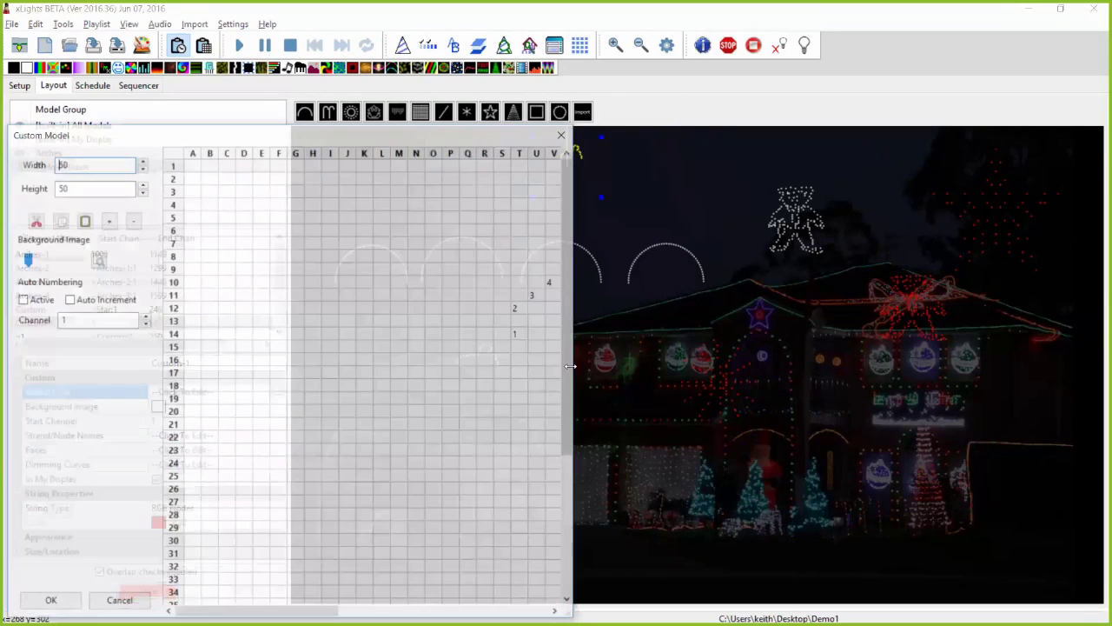
drag(577, 368, 995, 319)
click(986, 135)
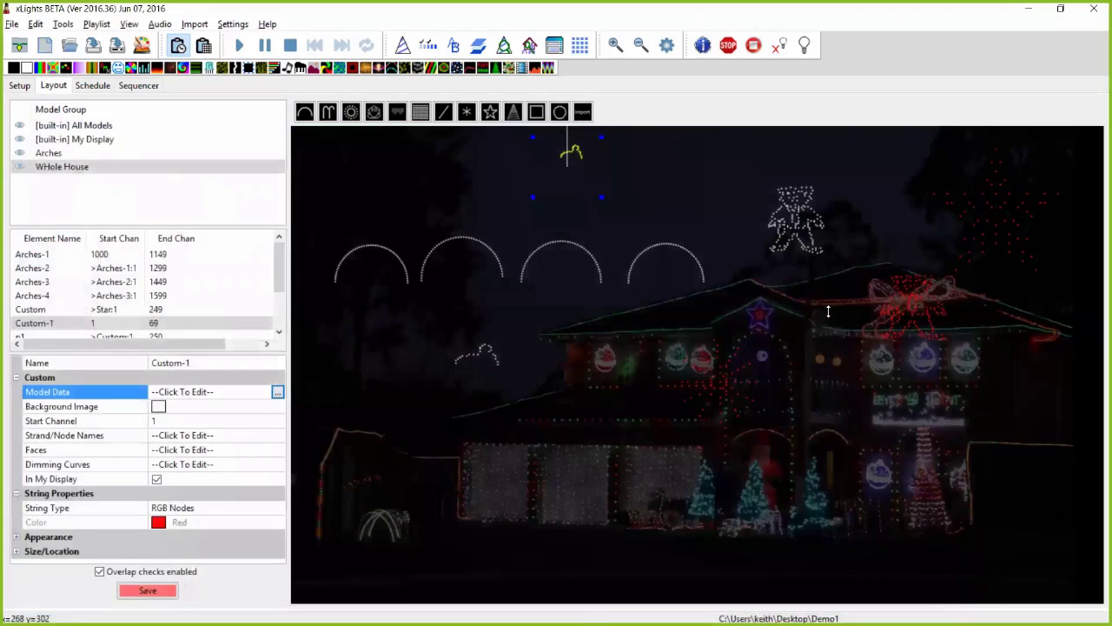
Step: View the node layout of Arches-3 in a widened window and close it
click(665, 249)
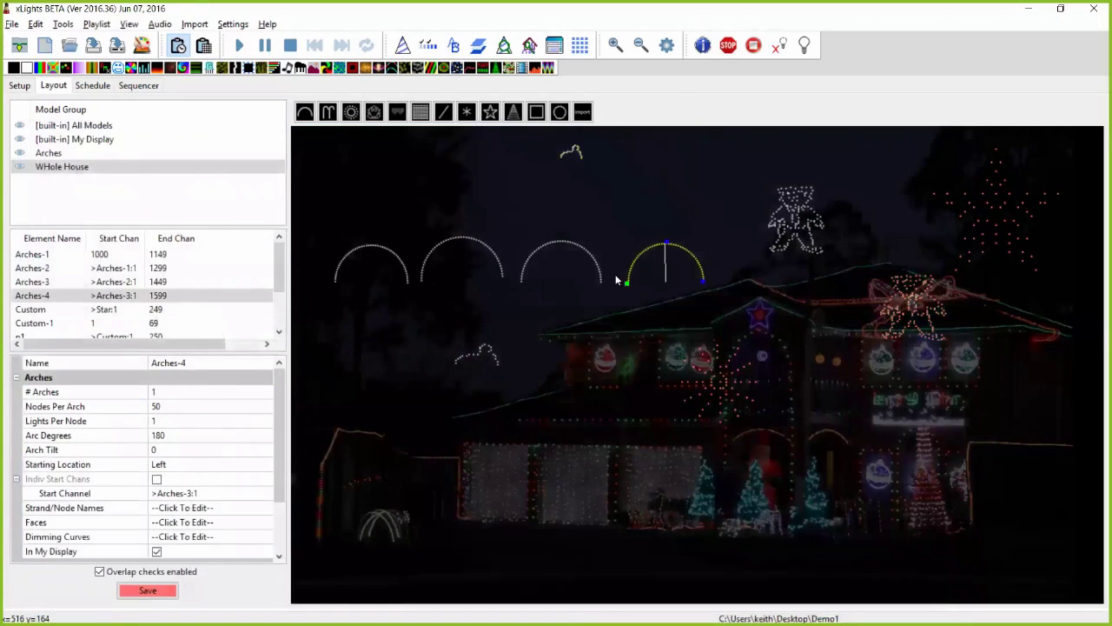
click(535, 256)
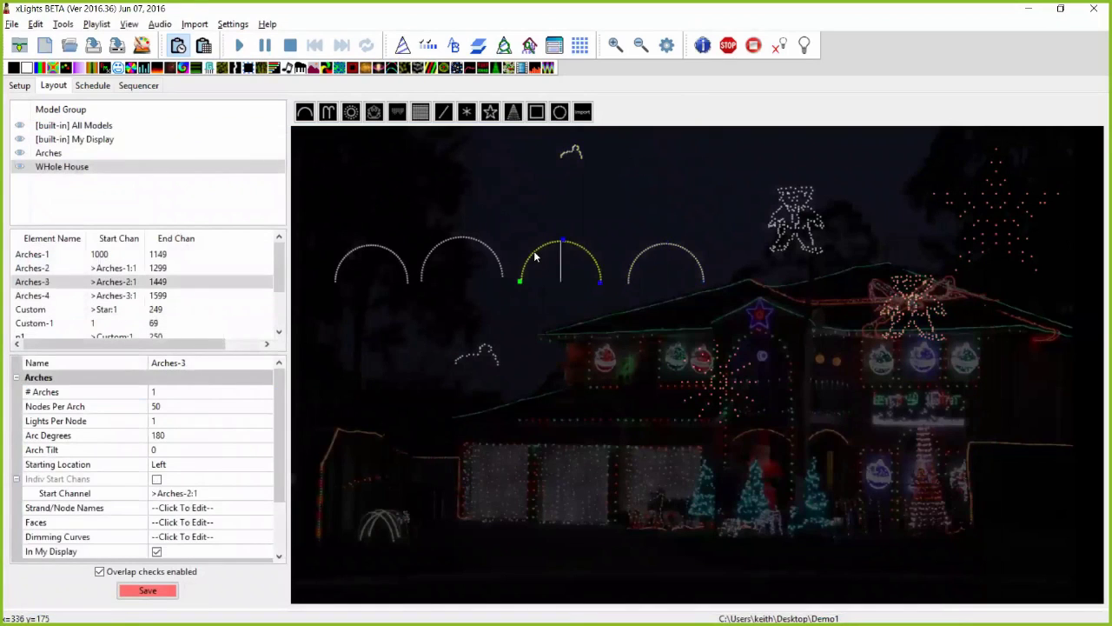
right_click(536, 256)
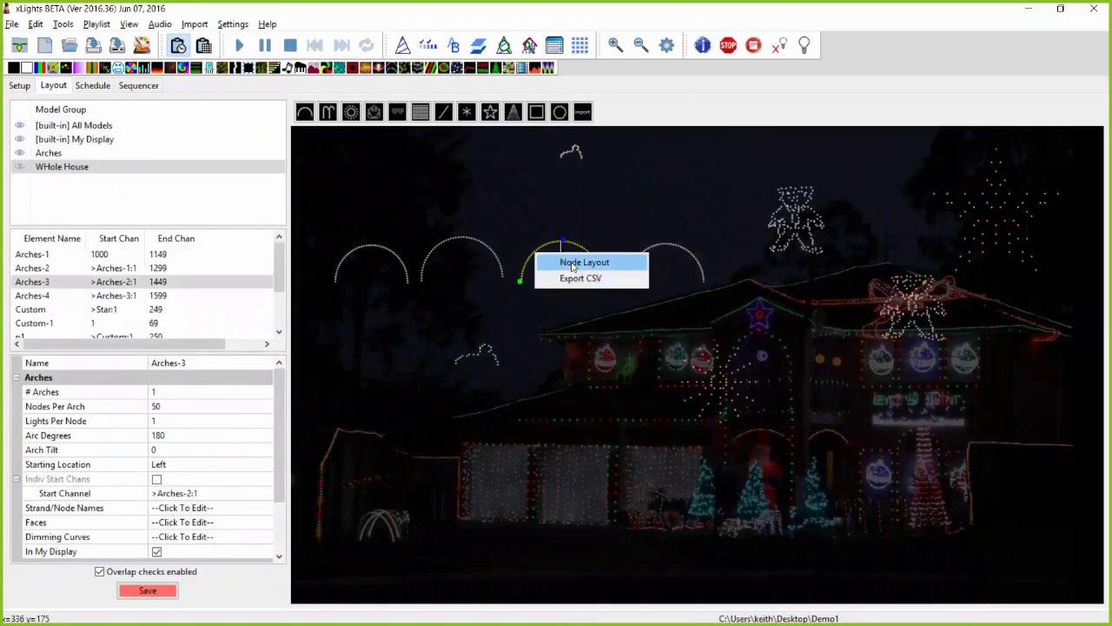
click(572, 263)
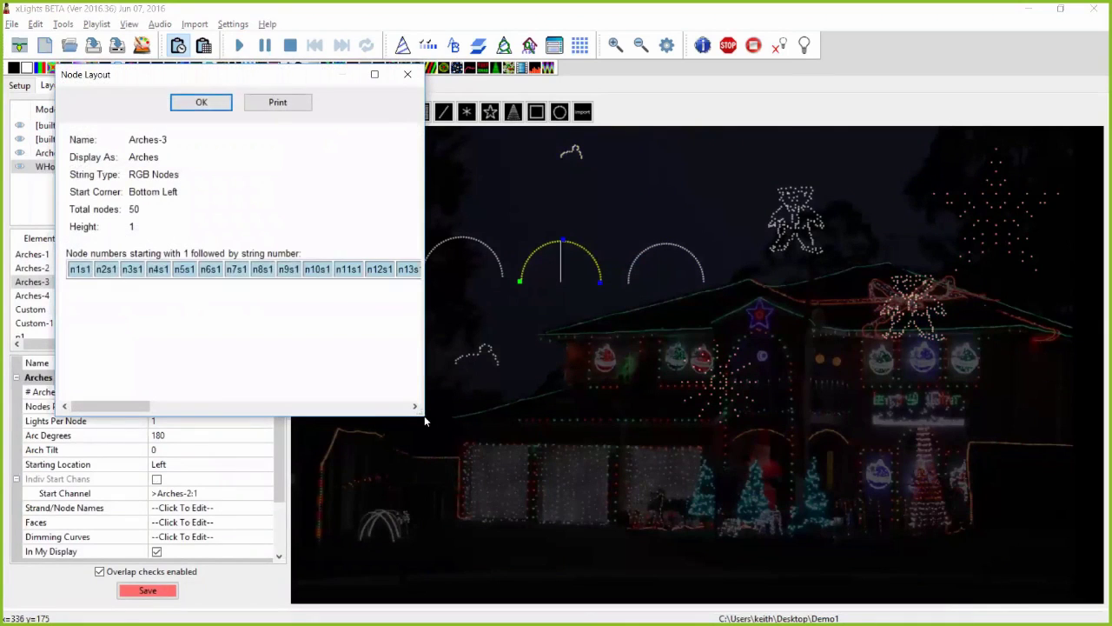
drag(424, 415, 792, 415)
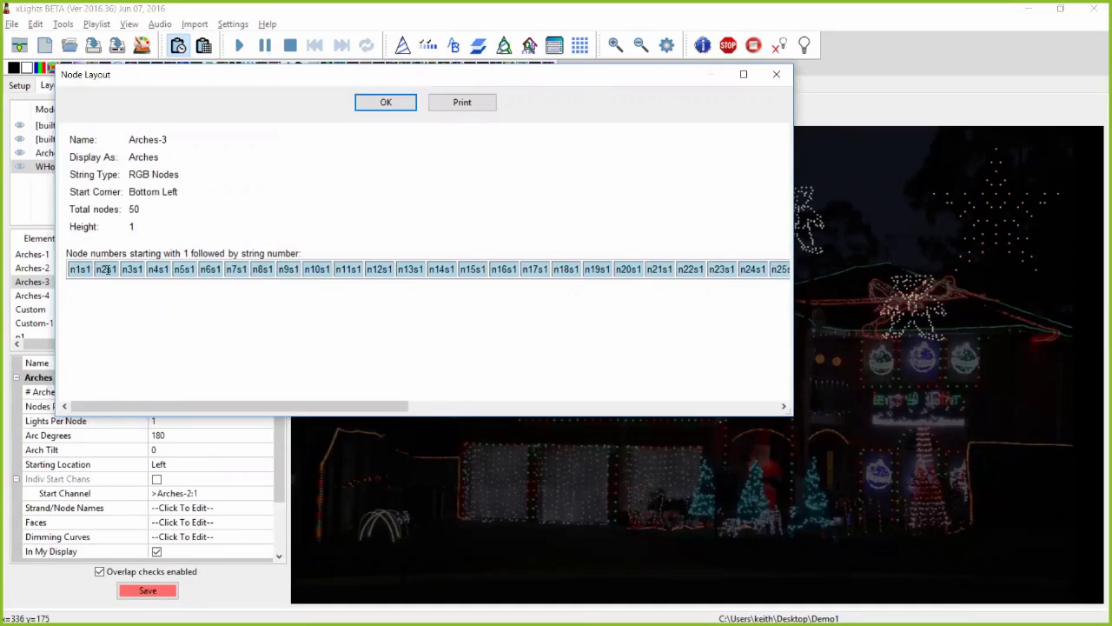
click(781, 77)
Step: Set the starting location of Arches-3 to Right
click(194, 468)
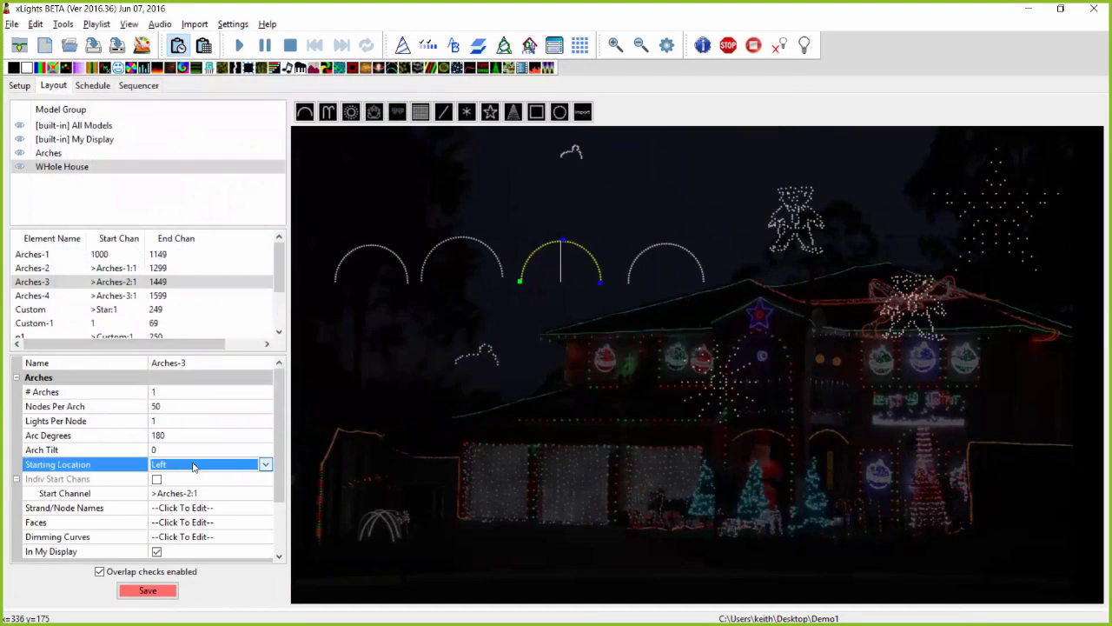
click(195, 467)
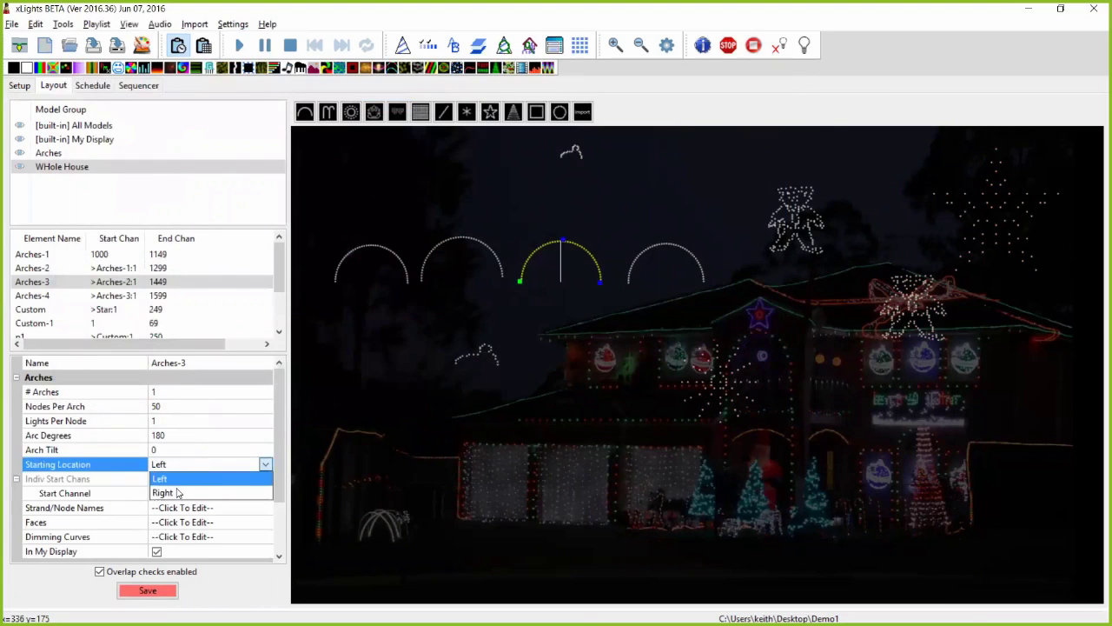
click(177, 493)
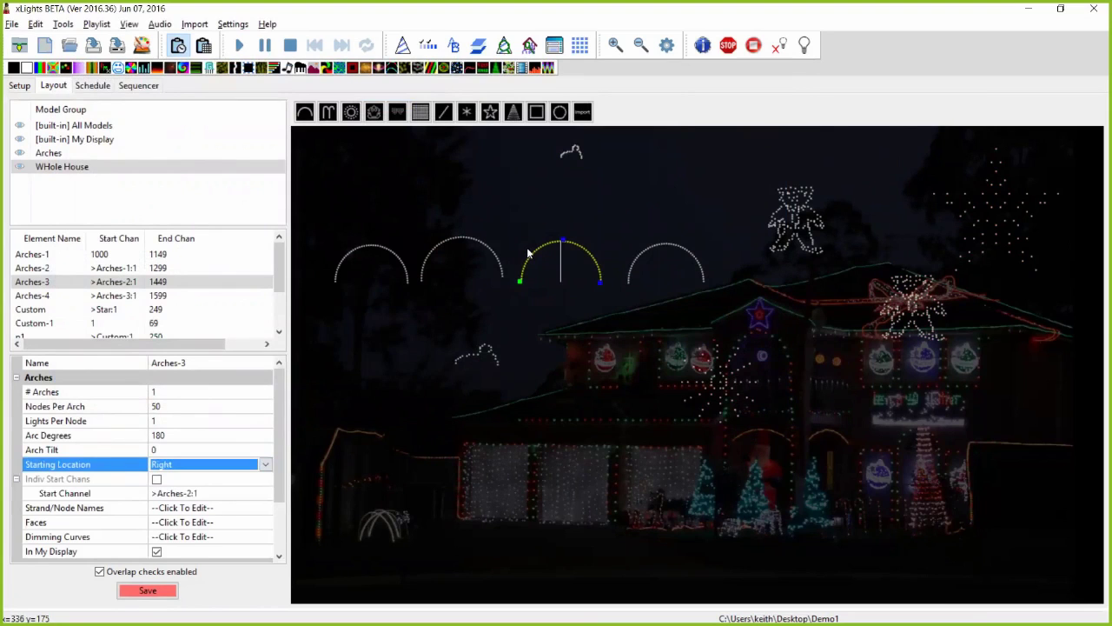
Step: Check the node numbering of Arches-3 in its node layout with the right-hand start
right_click(537, 252)
click(564, 263)
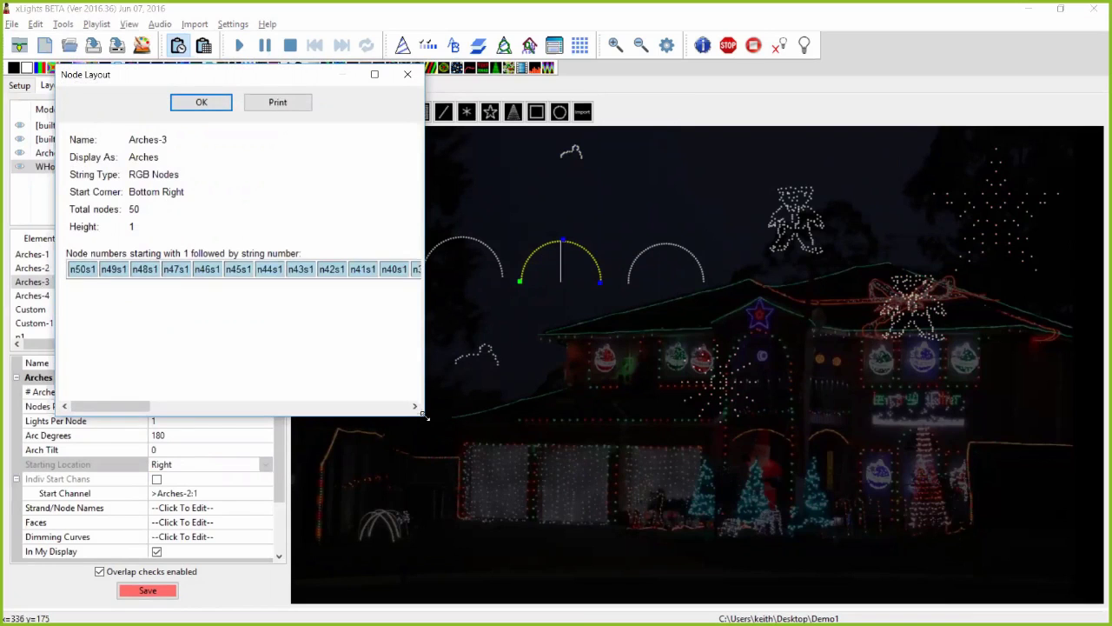
drag(425, 416, 547, 416)
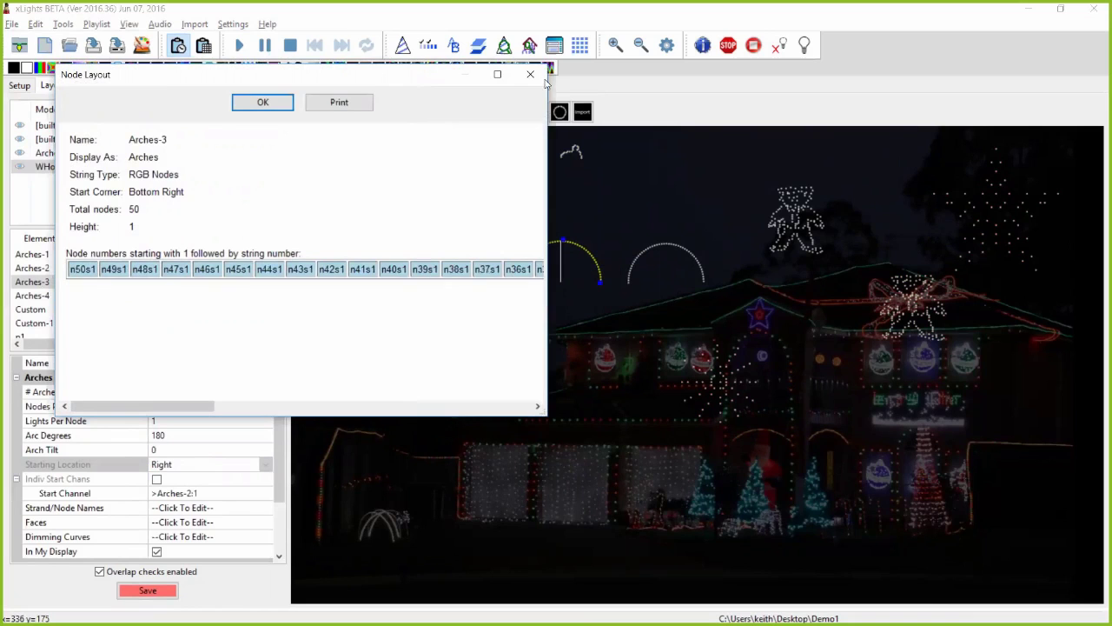
click(531, 75)
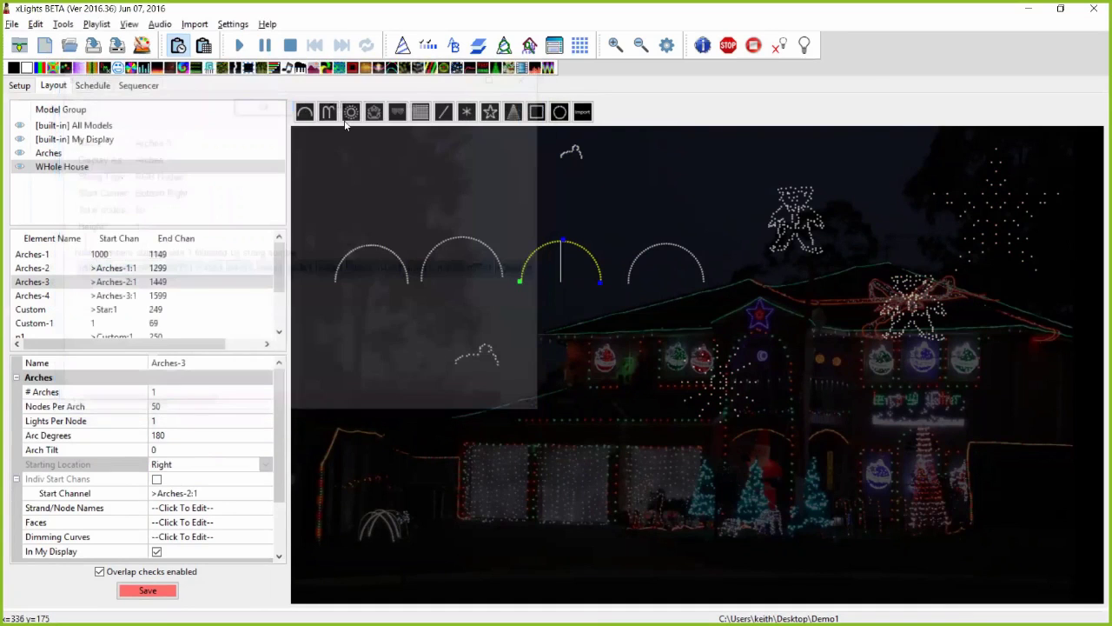
Step: Draw a spinner model over the garage at the house's left side and view its node layout
click(467, 111)
drag(399, 560, 527, 442)
right_click(486, 478)
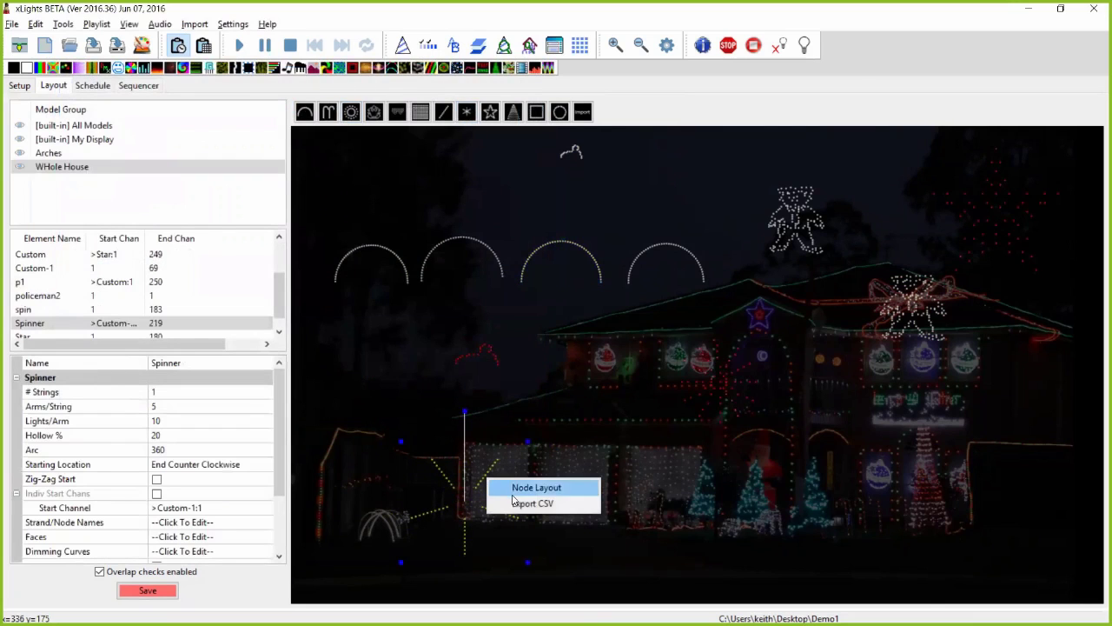
click(519, 488)
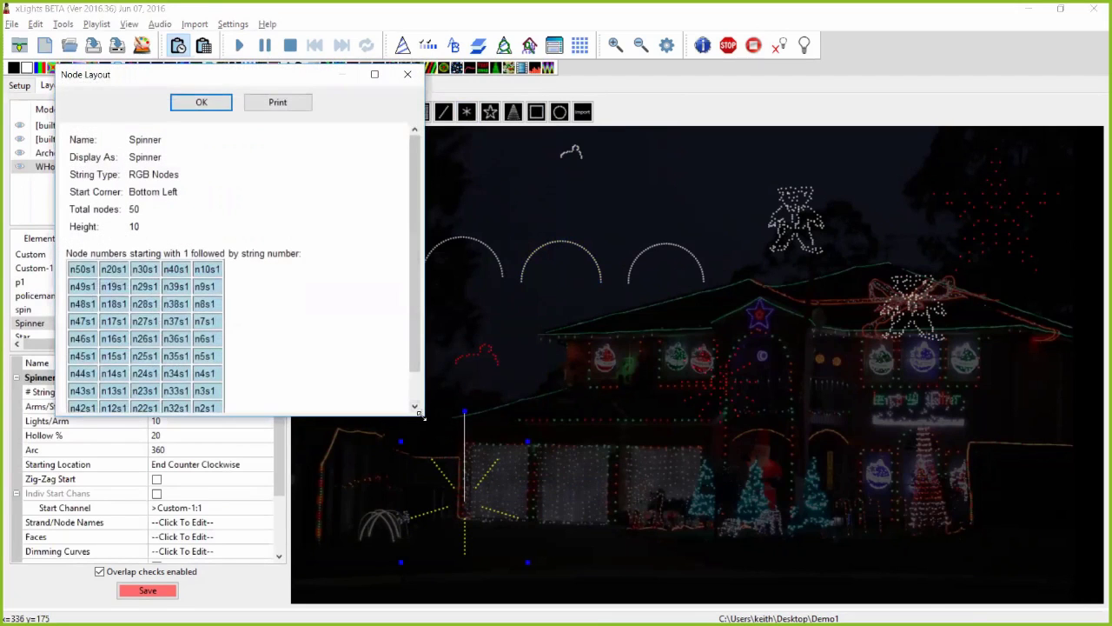
drag(421, 416, 423, 454)
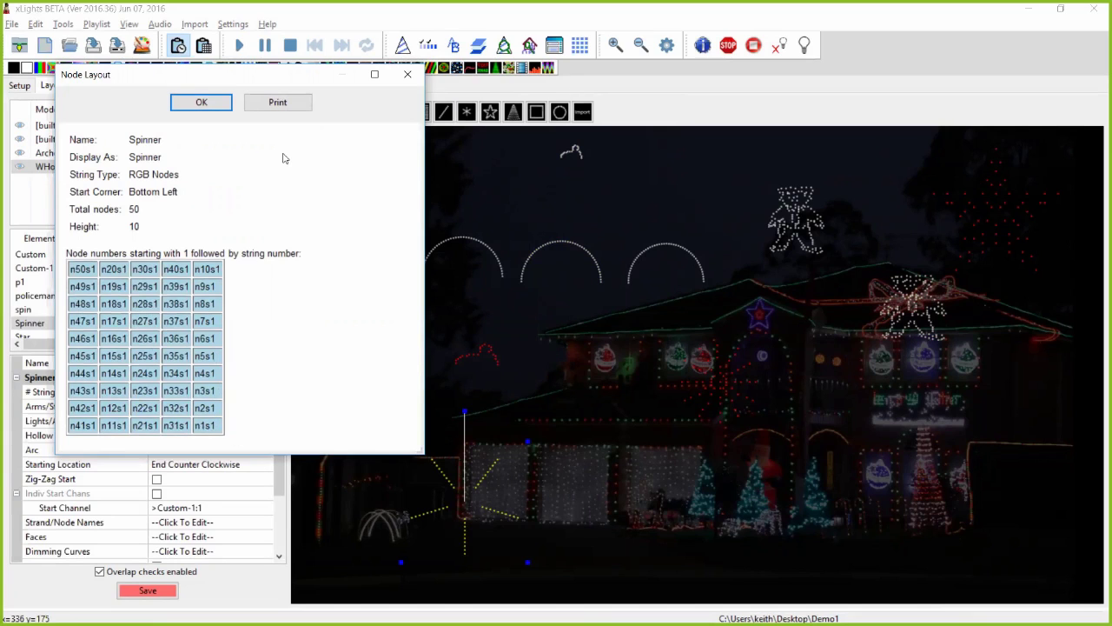
click(410, 73)
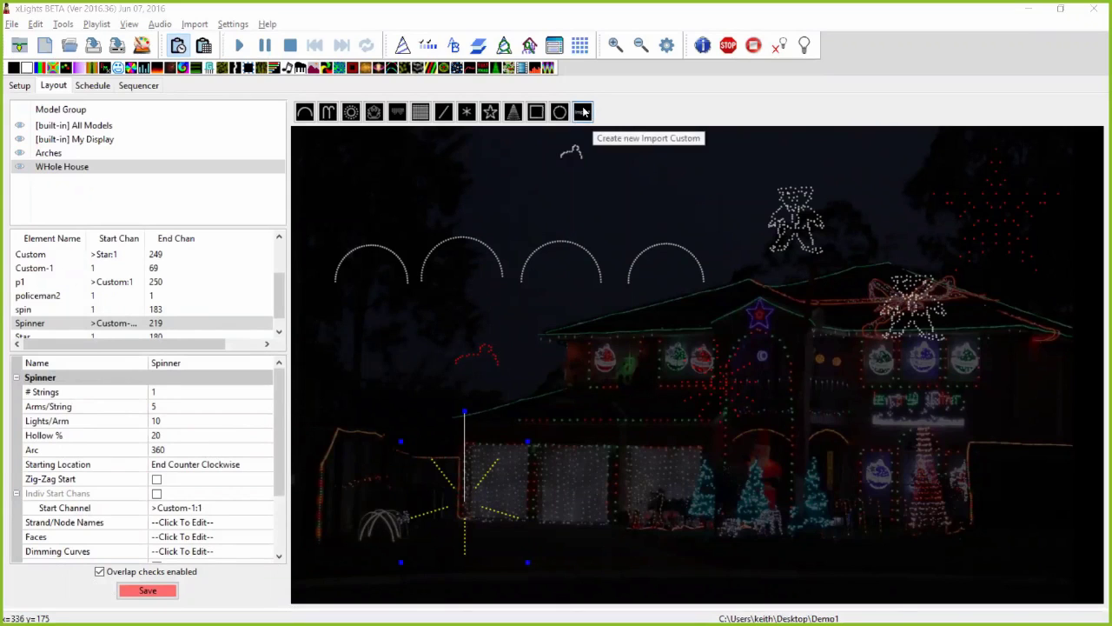
Step: Examine the original Custom model's data grid with its background image, and select the imported copy for comparison
double_click(180, 332)
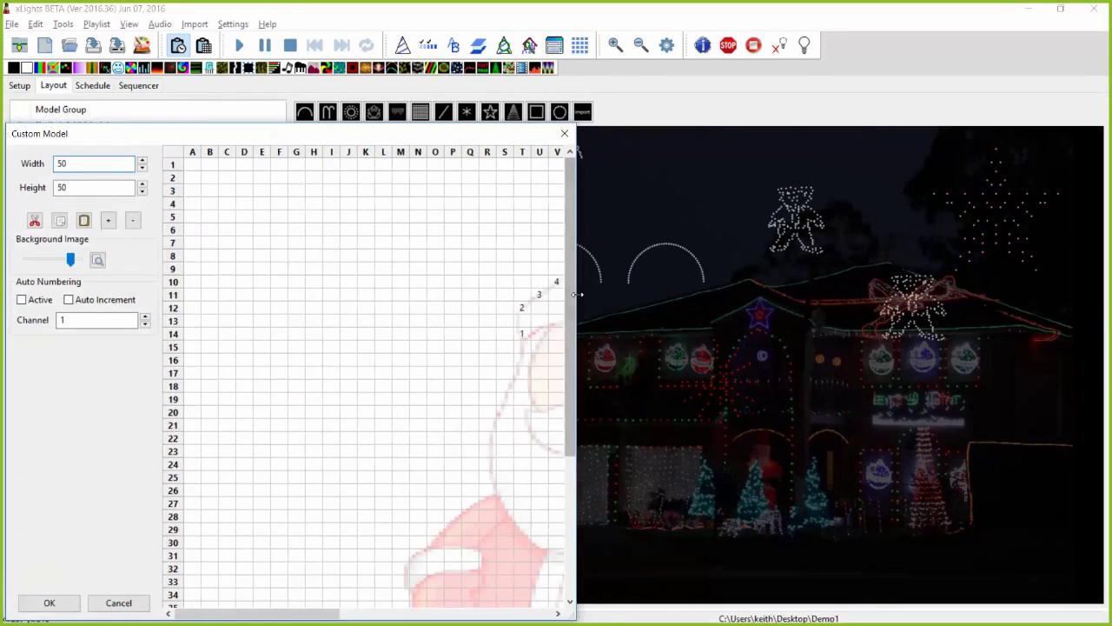
drag(577, 295, 806, 260)
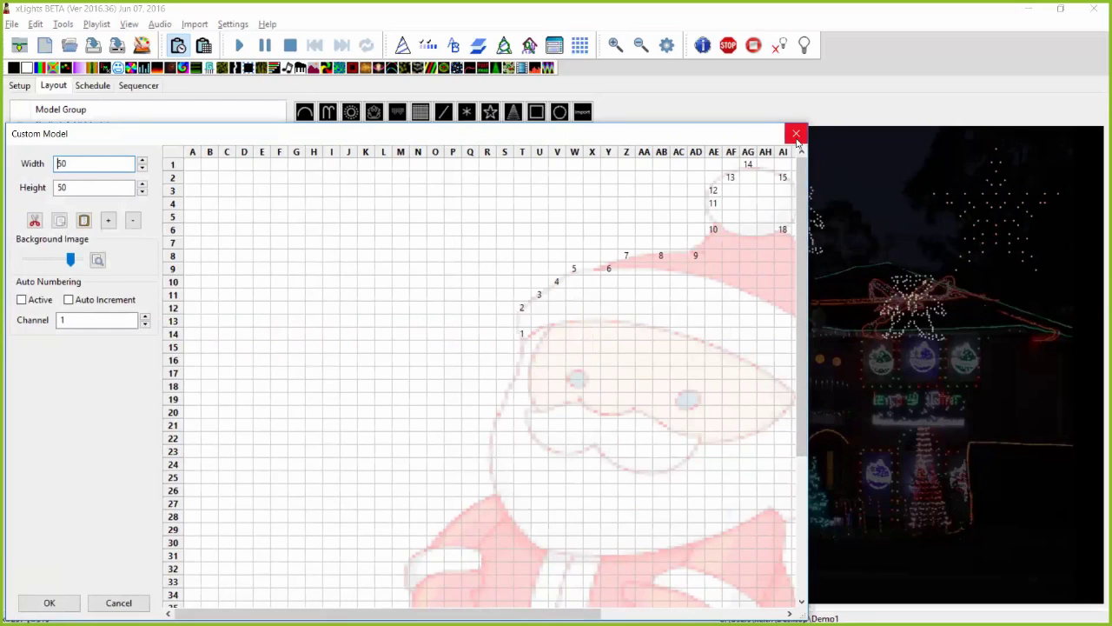
key(Escape)
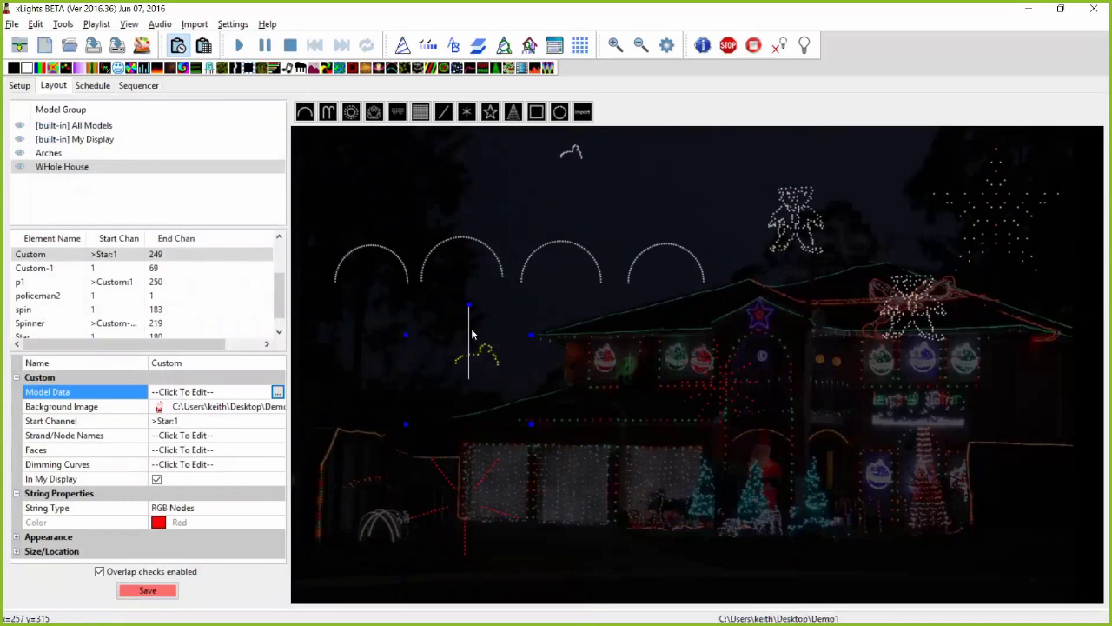
click(571, 155)
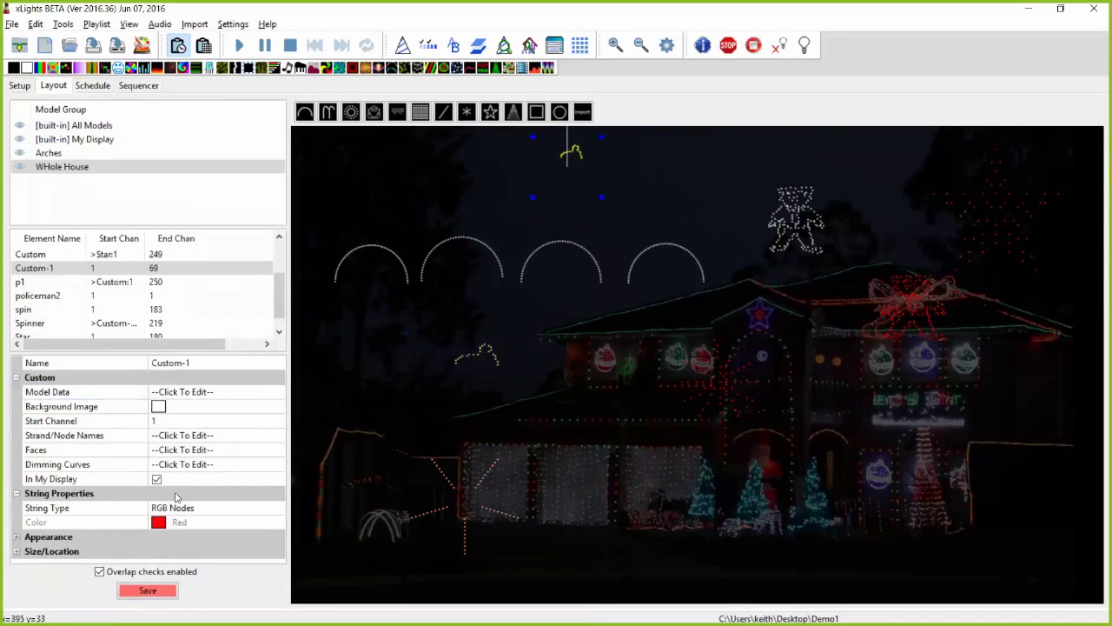